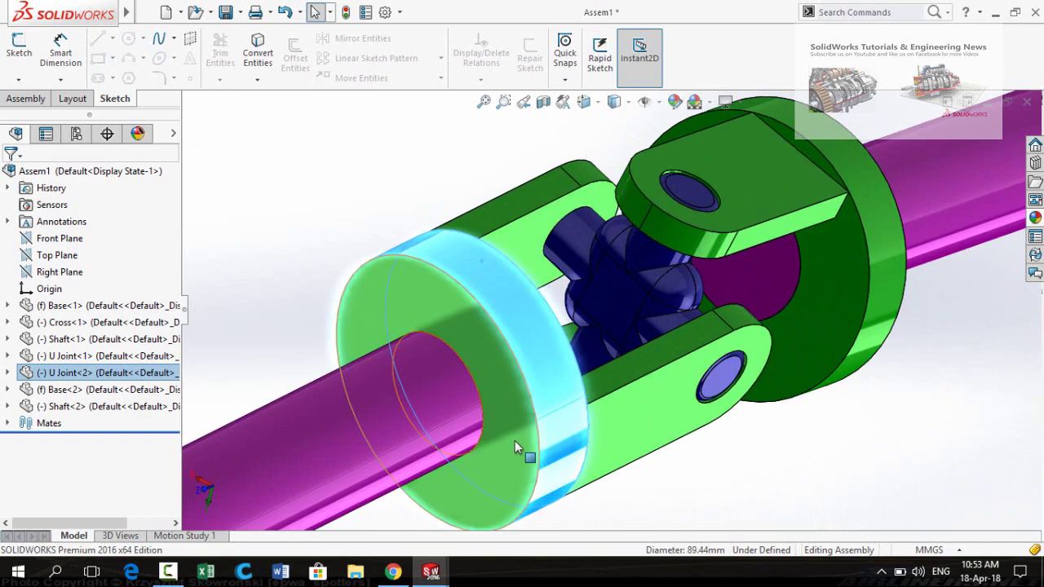
Rotate the front U Joint yoke by hand to examine how the universal joint assembly moves
click(694, 484)
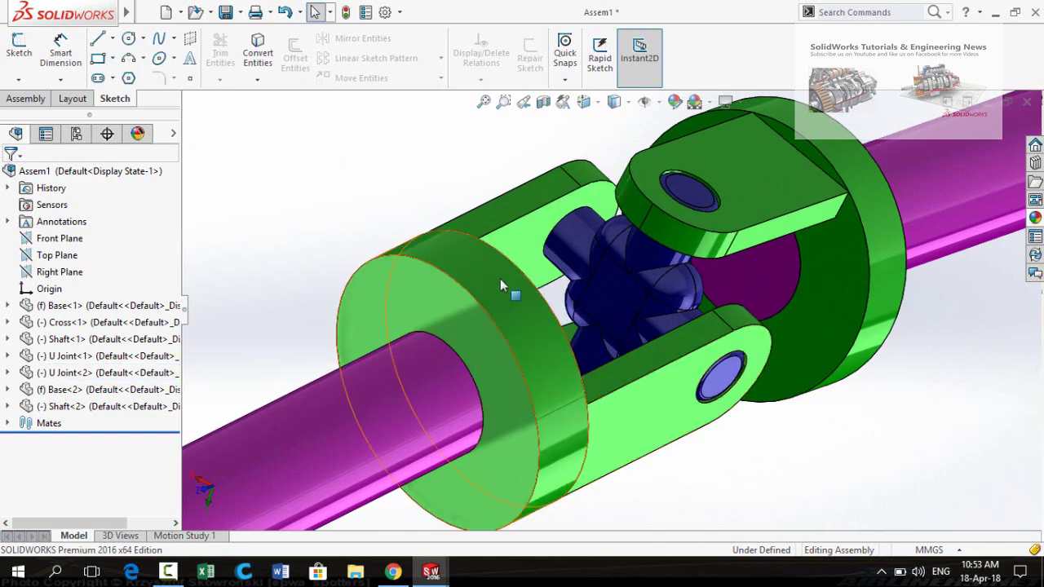
drag(500, 278, 533, 423)
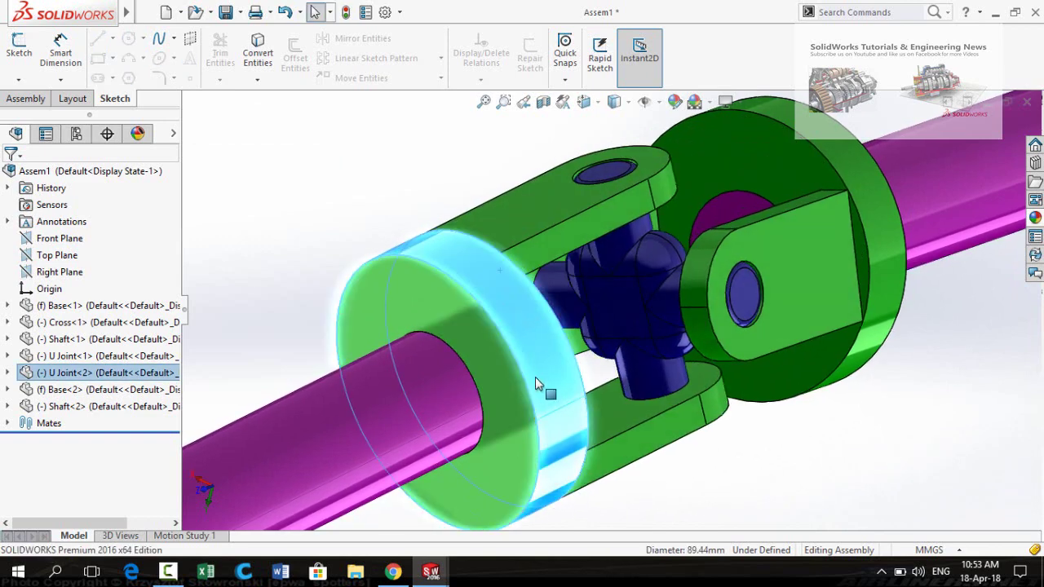
drag(478, 251, 560, 448)
drag(503, 285, 553, 431)
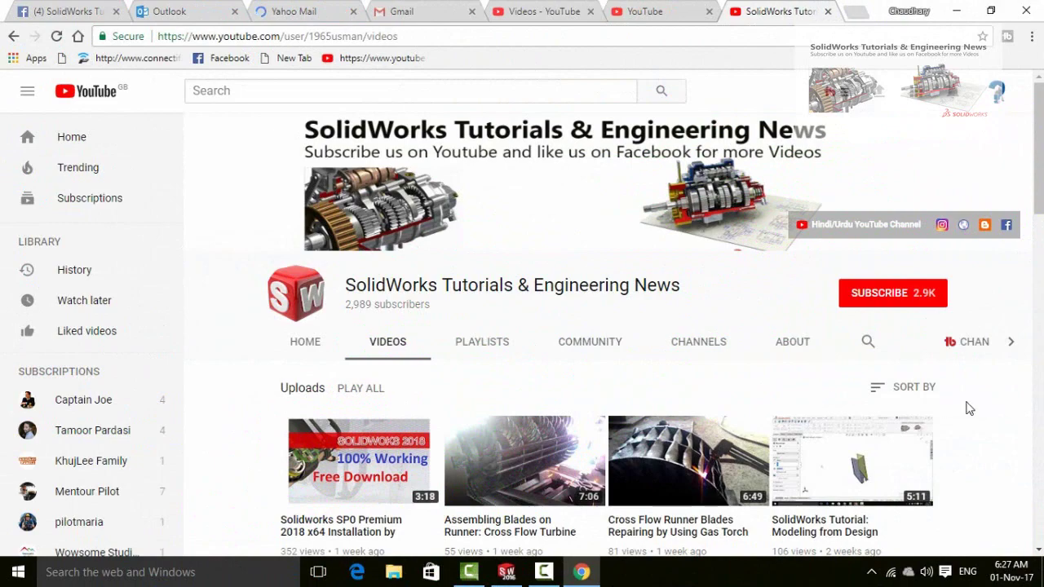
Look through the uploaded videos of the SolidWorks Tutorials & Engineering News channel on YouTube and subscribe to it
scroll(969, 408, down, 15)
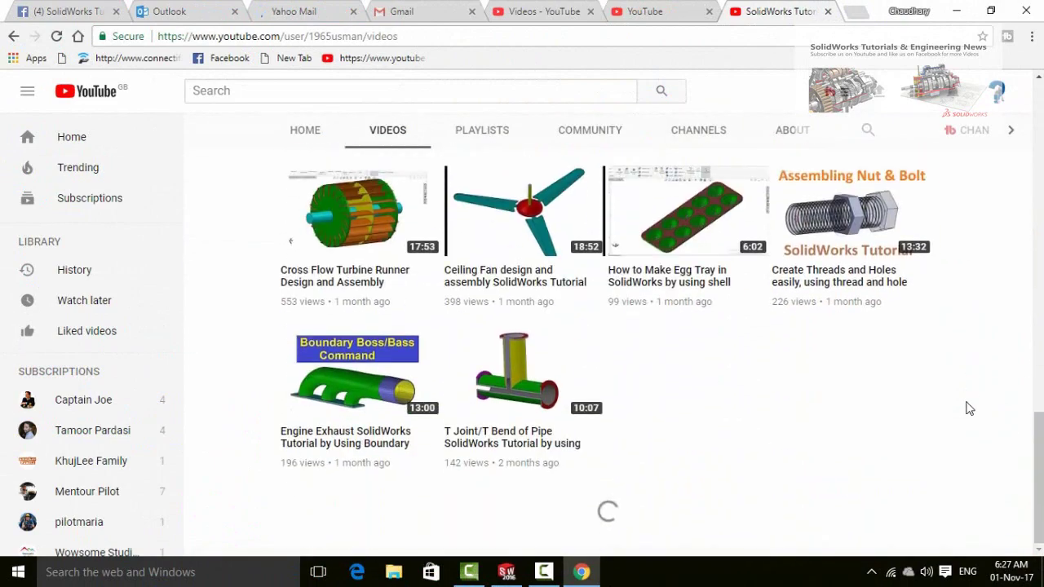
scroll(969, 408, up, 15)
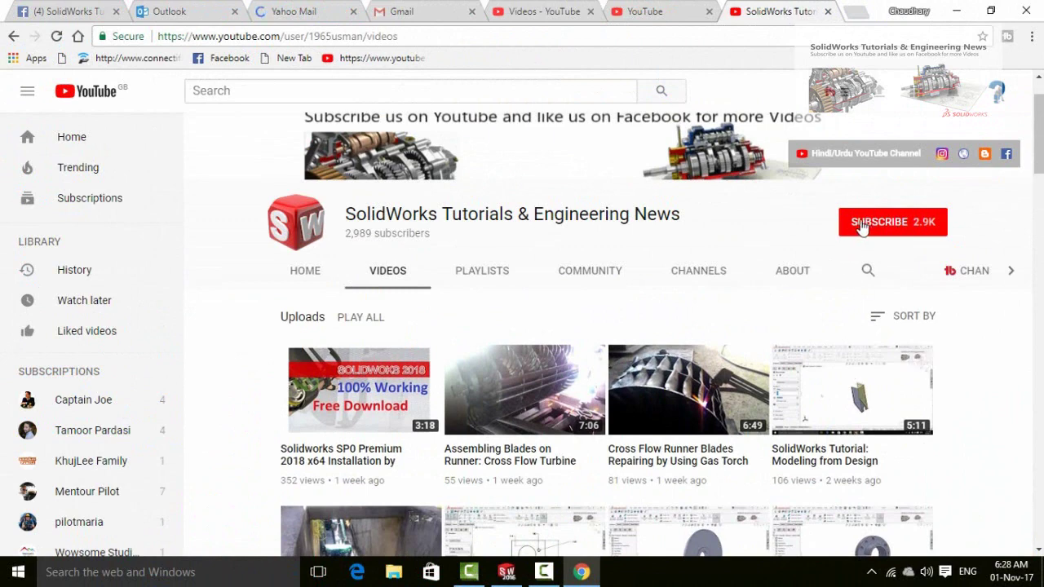
click(861, 228)
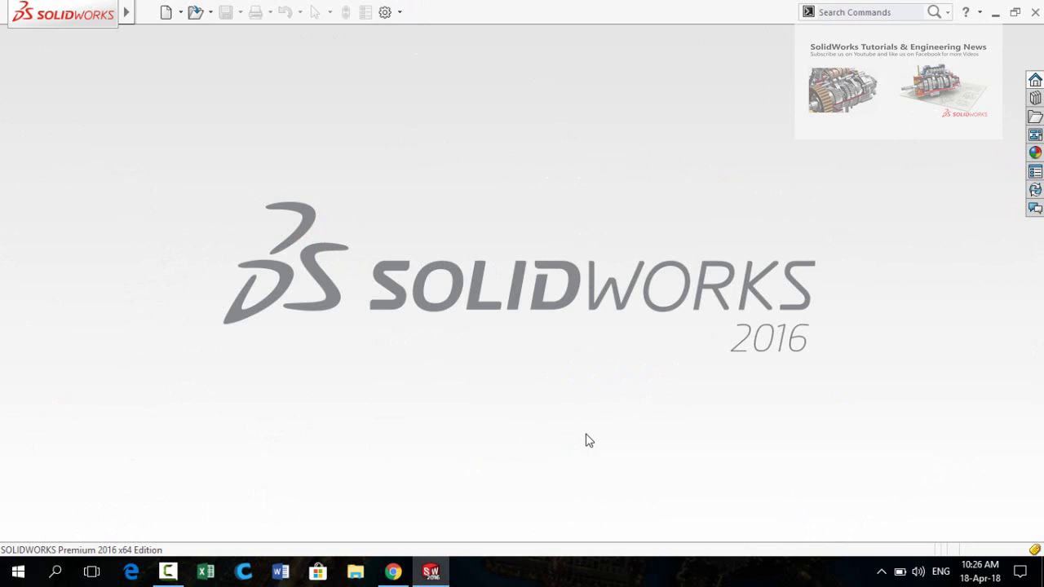
Create a new part document in SOLIDWORKS and open a sketch on the Front Plane
key(ctrl+n)
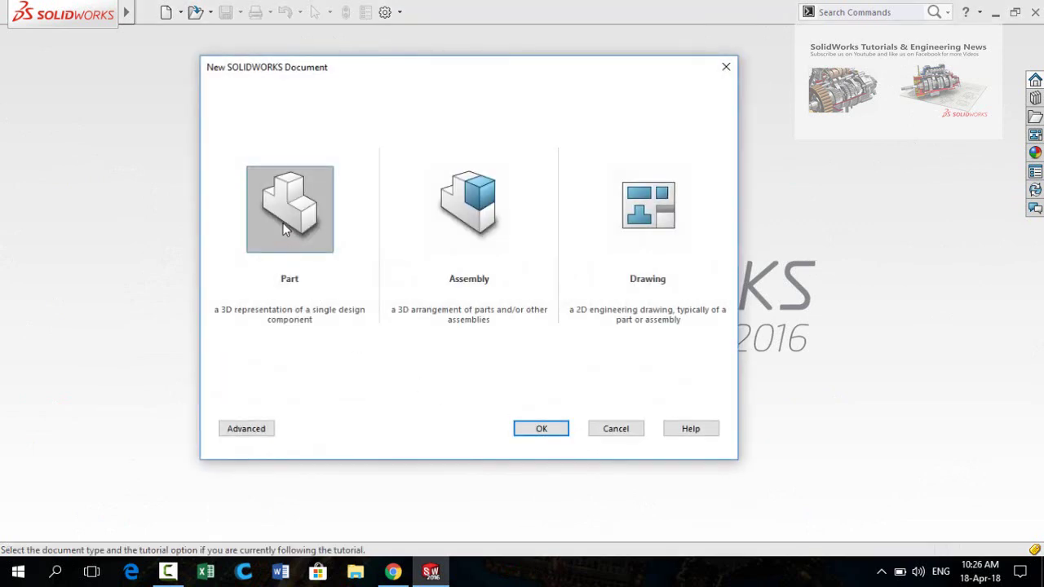
click(540, 430)
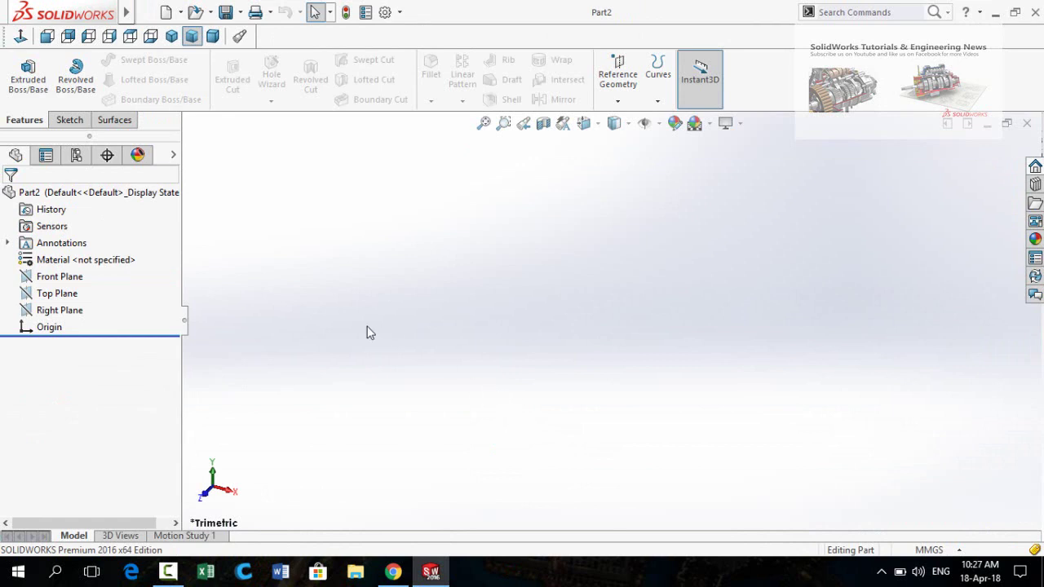
click(25, 278)
click(34, 255)
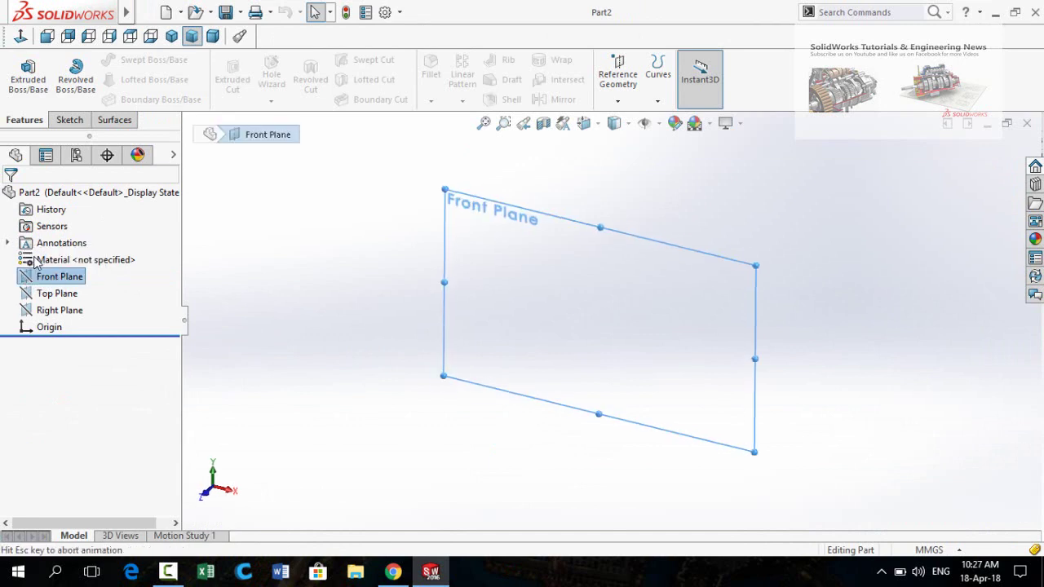
Sketch a corner rectangle about 77 mm wide with its lower-right corner on the origin
click(101, 79)
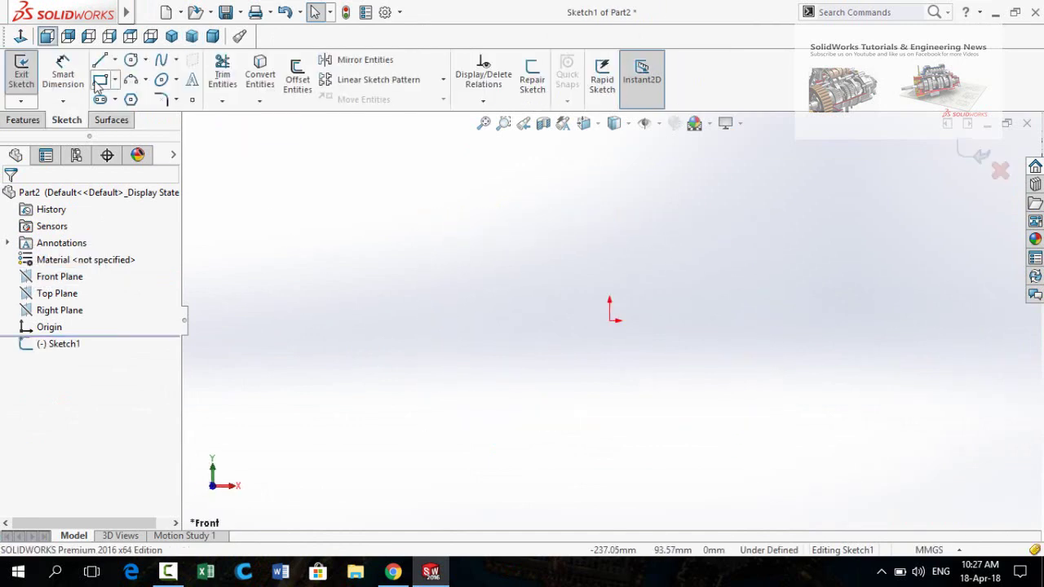
click(609, 321)
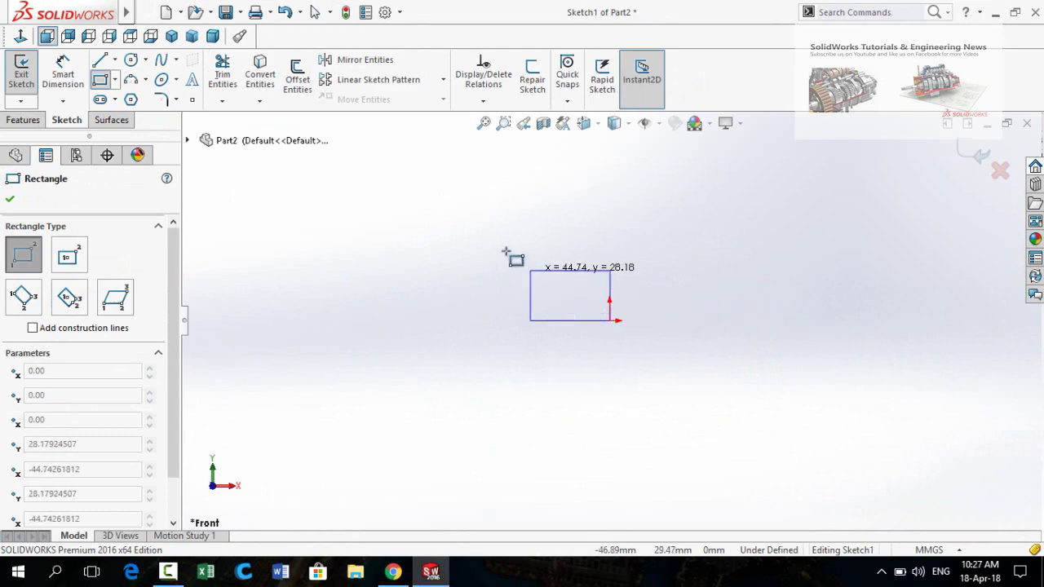
click(472, 222)
Dimension the rectangle's bottom side and set its length to 40 mm
key(d)
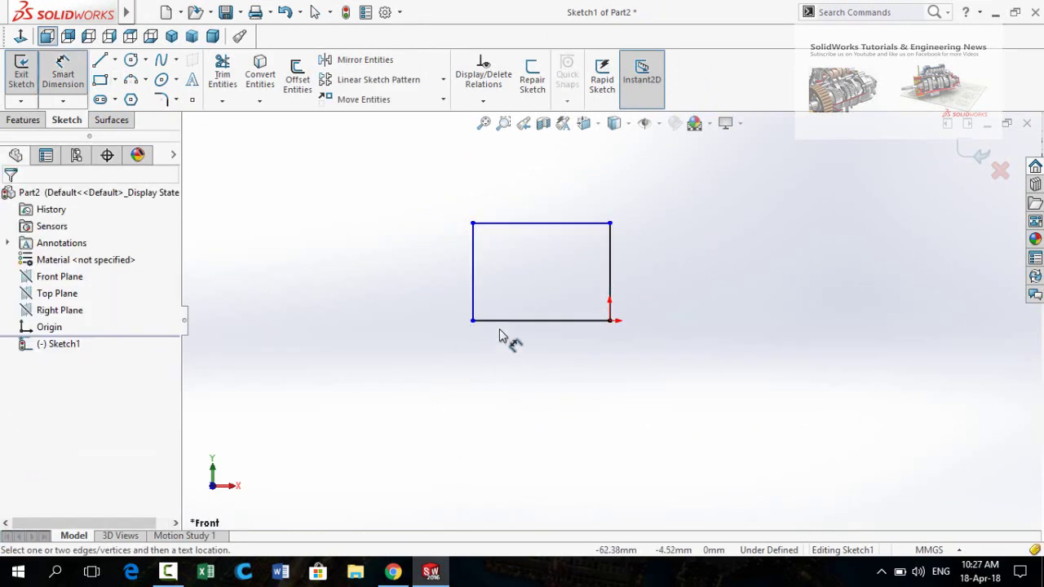
click(507, 322)
click(516, 425)
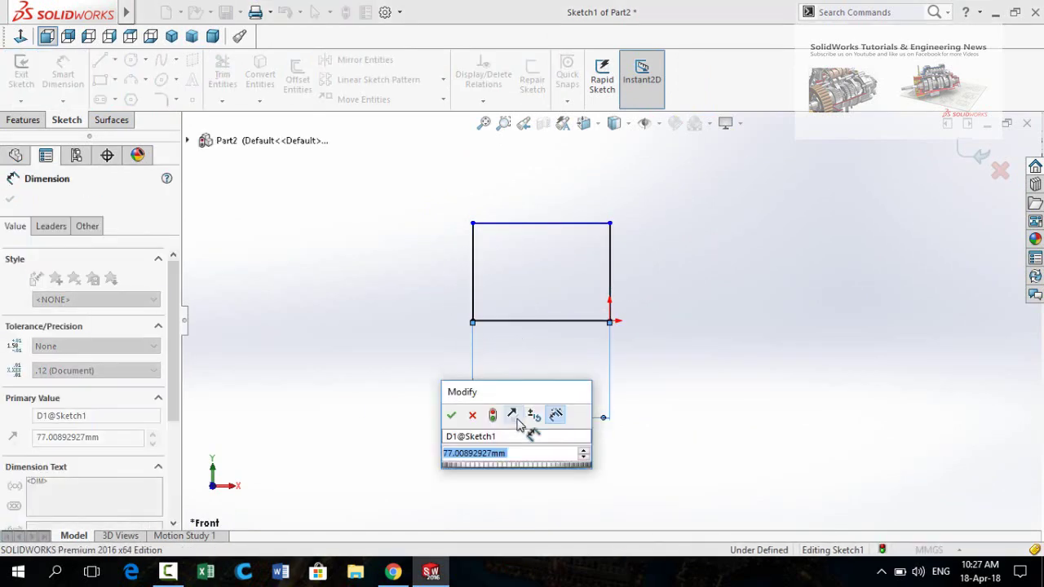
text(40)
key(Return)
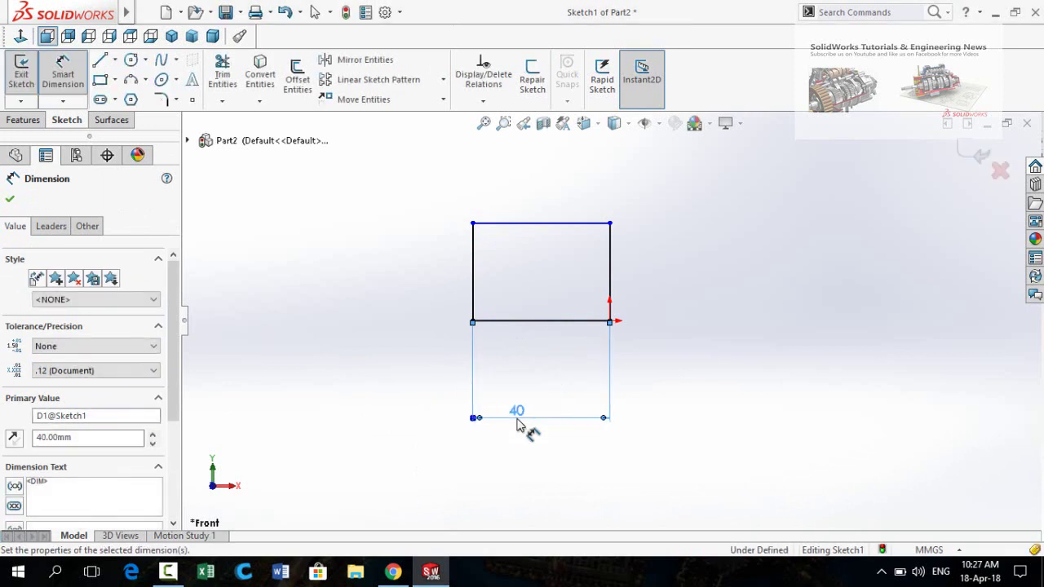
key(Escape)
Add an Equal relation between the rectangle's upper horizontal side and its vertical side through the origin
drag(658, 188, 551, 276)
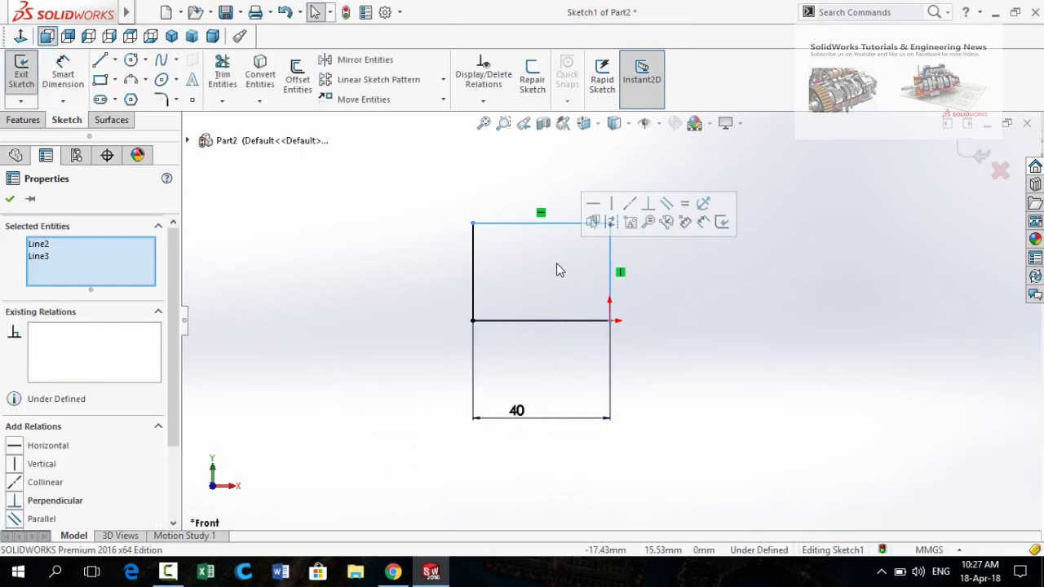
click(681, 204)
click(683, 365)
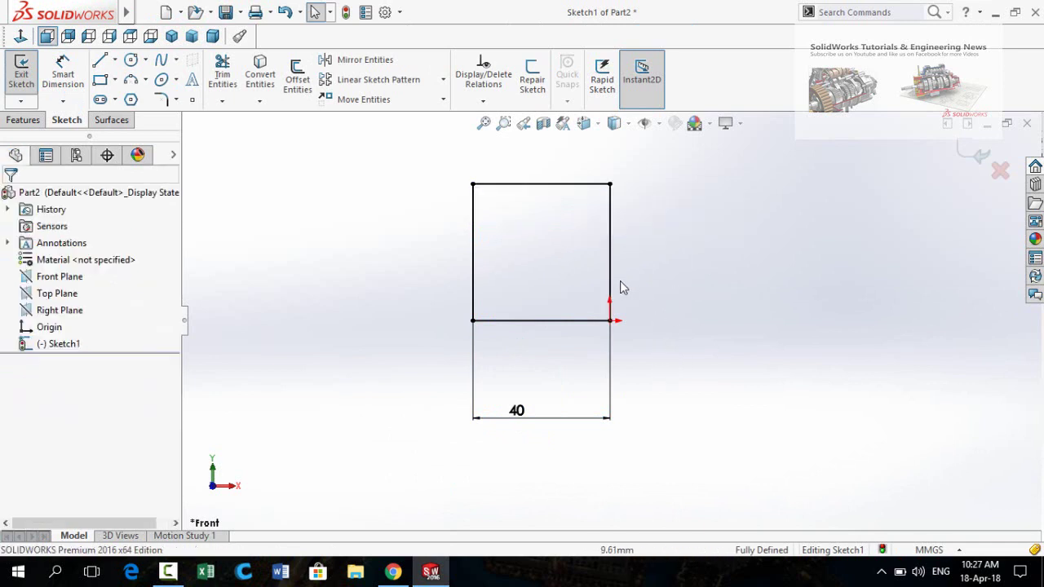
Round all four corners of the square with 10 mm sketch fillets, accepting removal of the equal relation
scroll(620, 281, up, 1)
scroll(564, 238, down, 1)
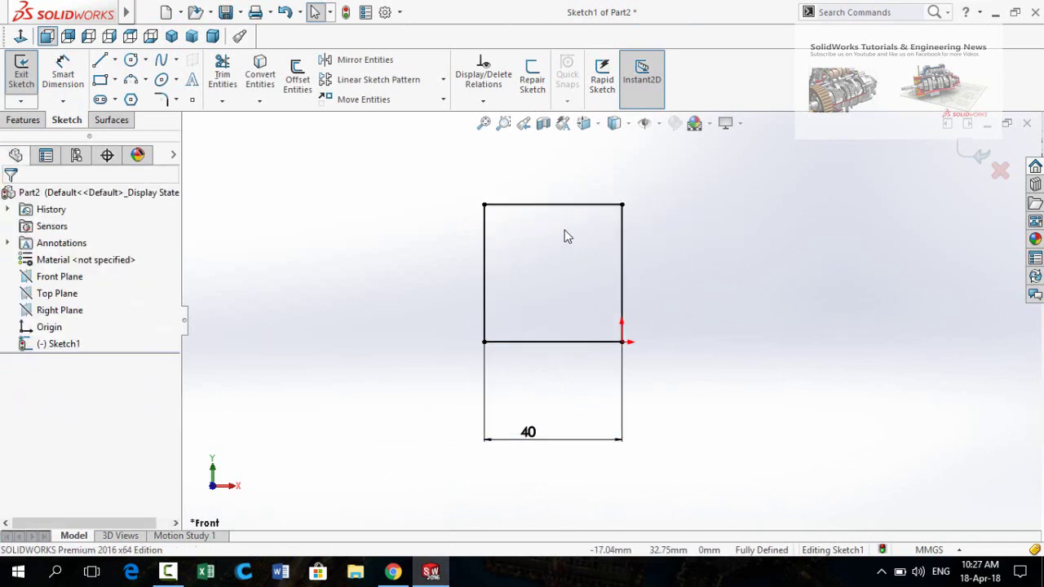
click(161, 100)
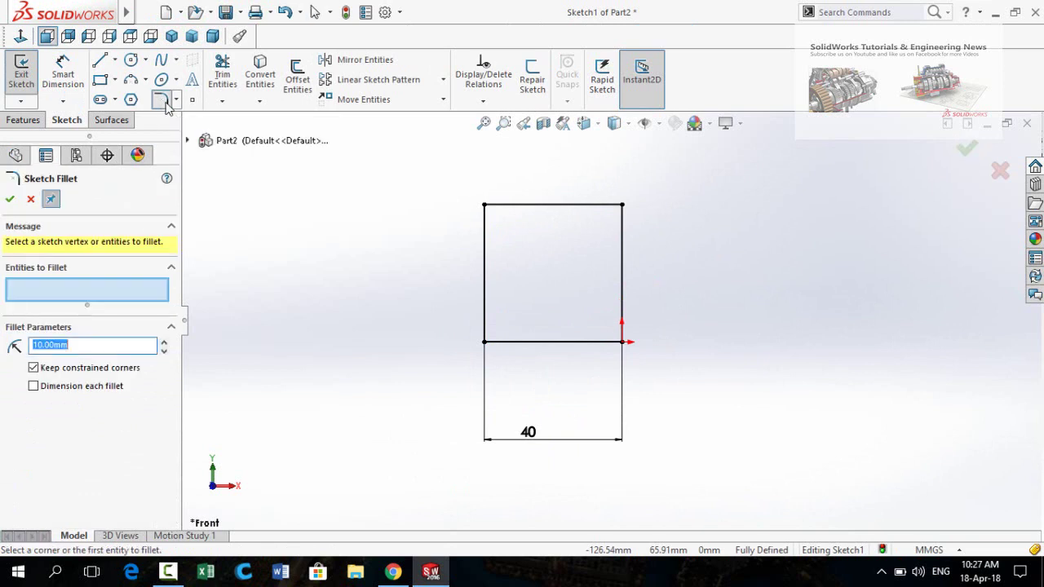
click(624, 210)
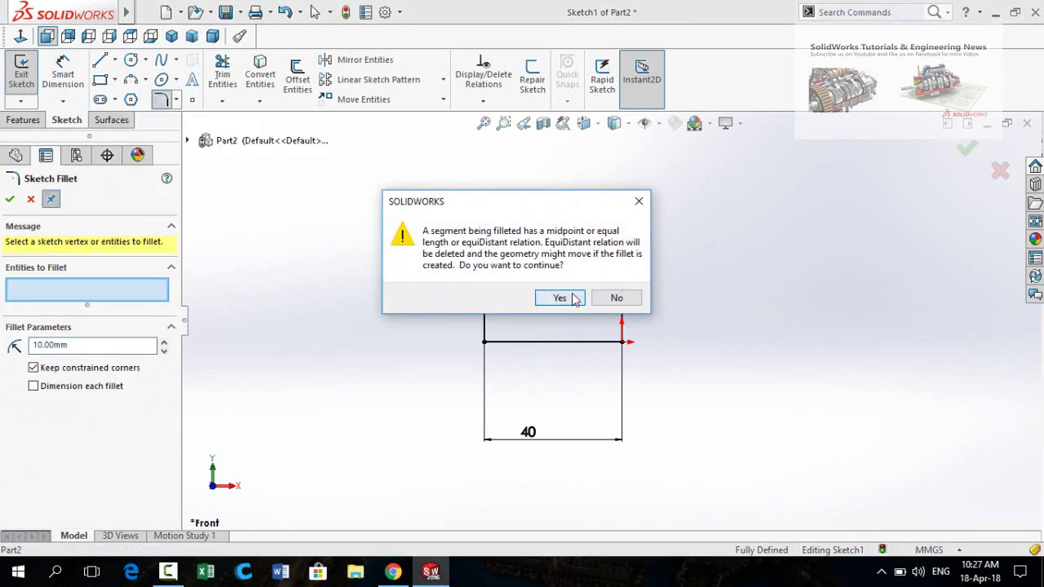
click(574, 298)
click(622, 343)
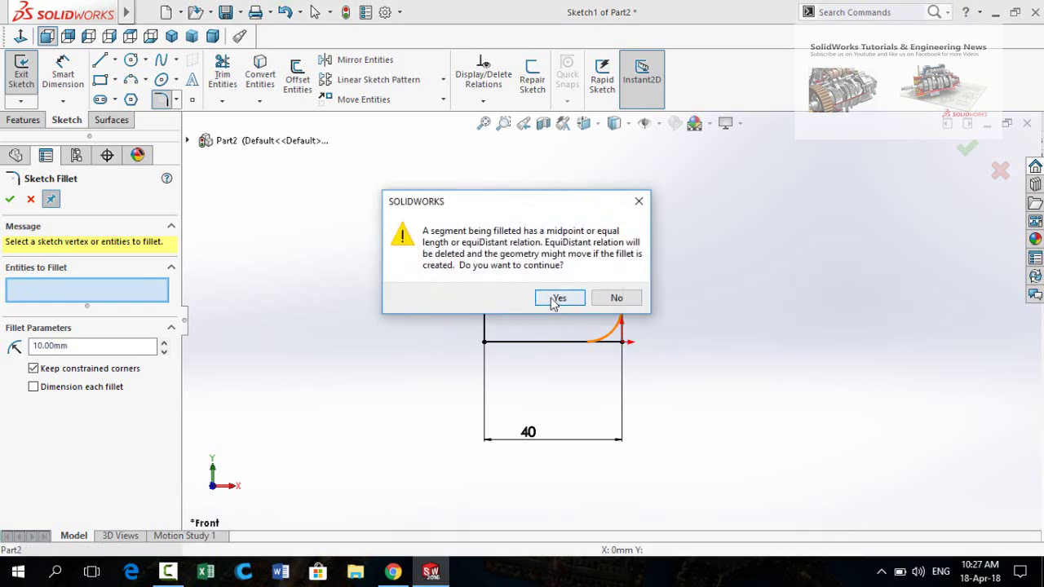
click(553, 302)
click(485, 343)
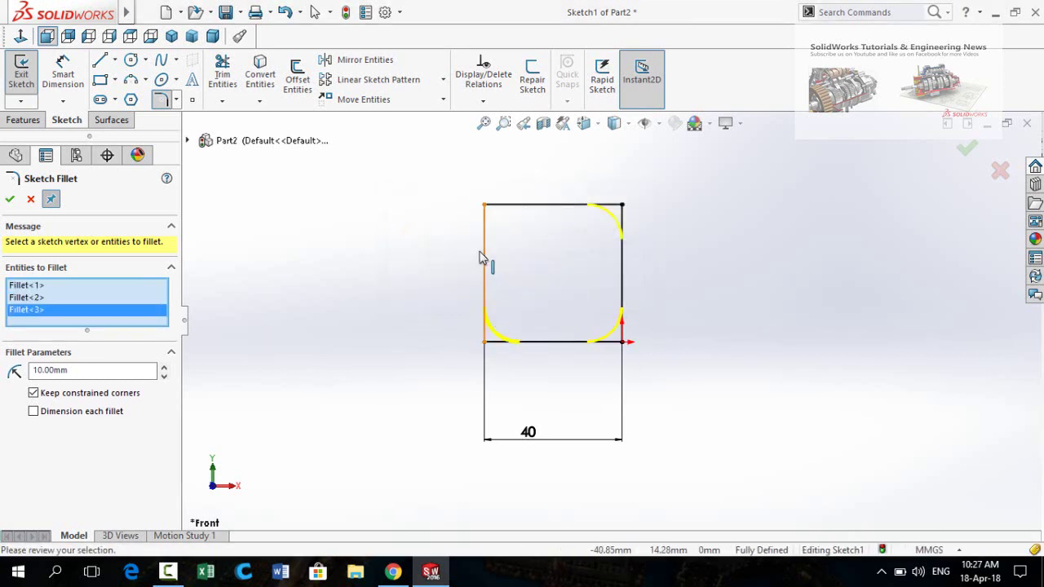
click(483, 205)
click(560, 299)
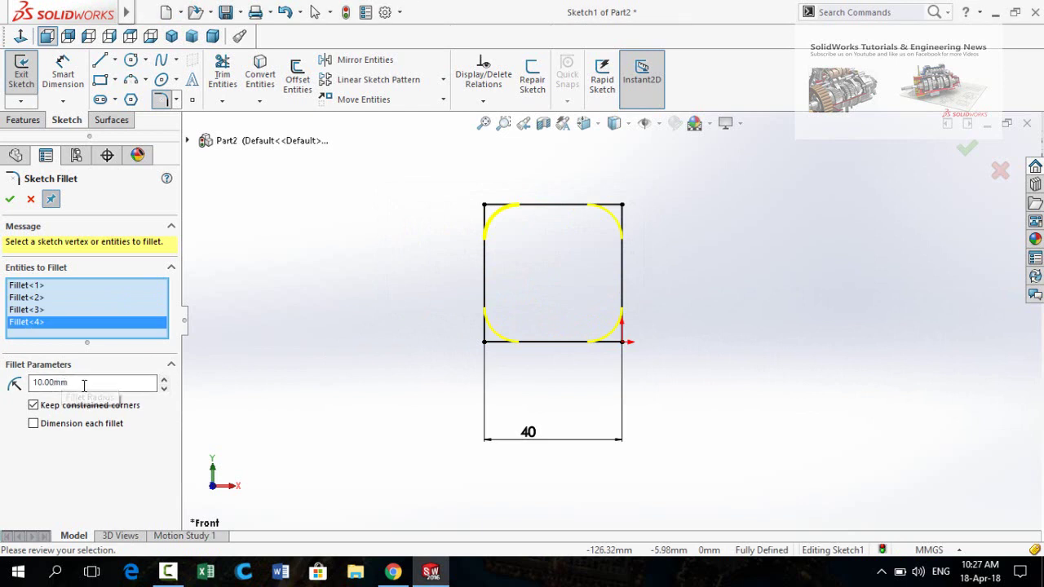
click(9, 200)
click(9, 200)
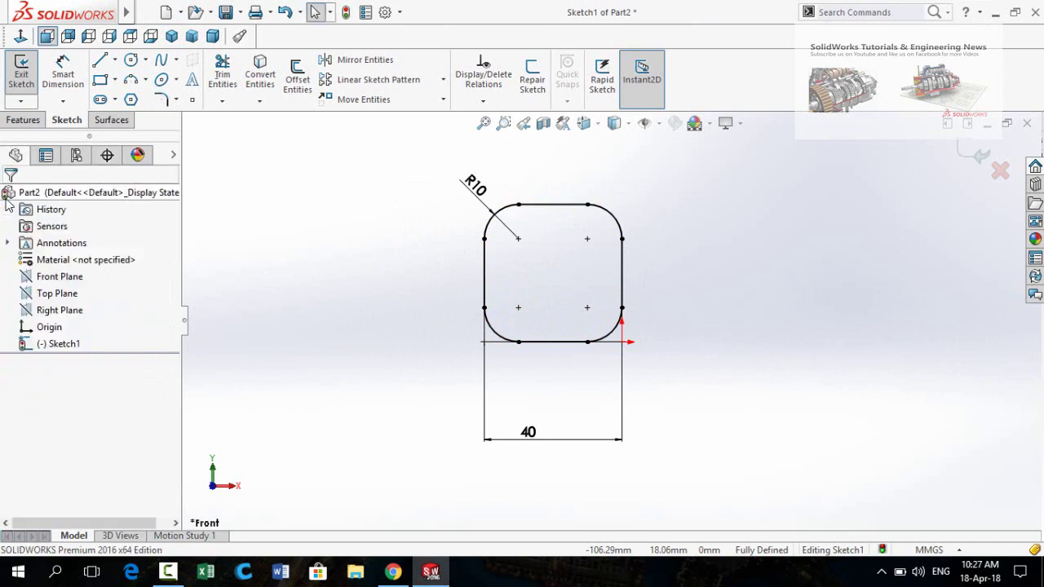
Extrude the rounded square profile as a blind boss 20 mm deep
click(11, 123)
click(28, 73)
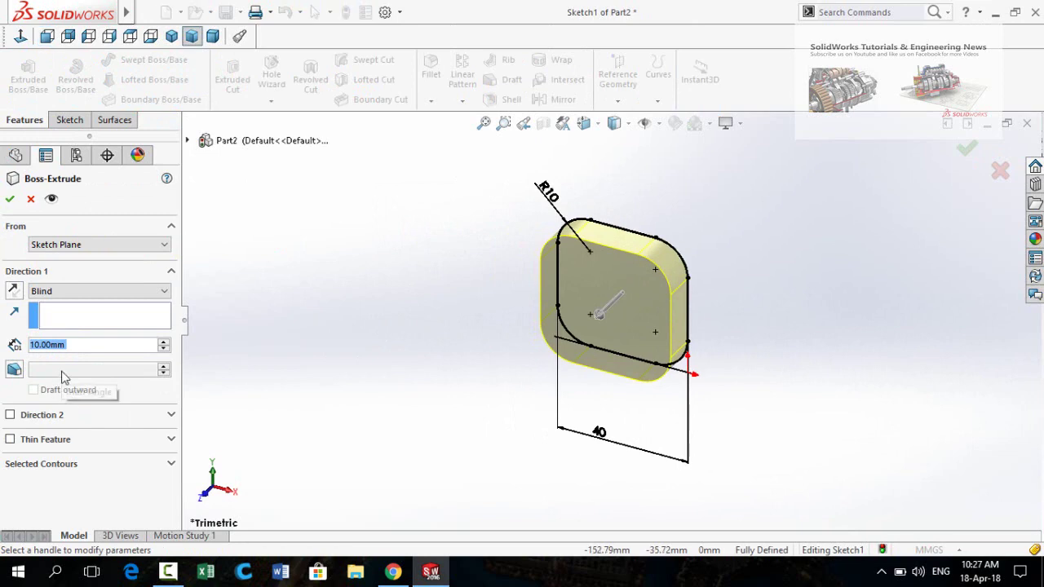
text(20)
key(Return)
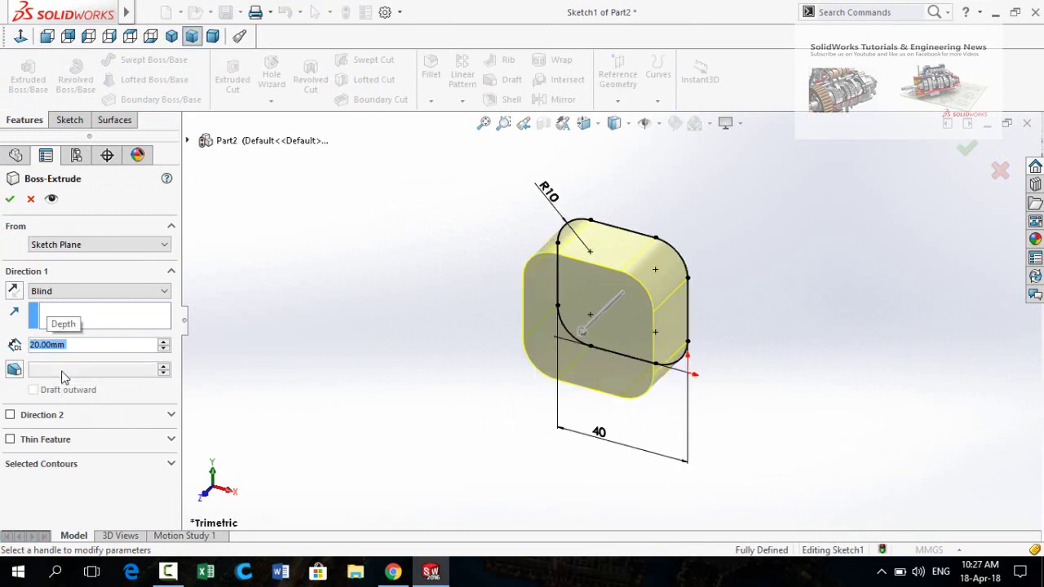
click(9, 199)
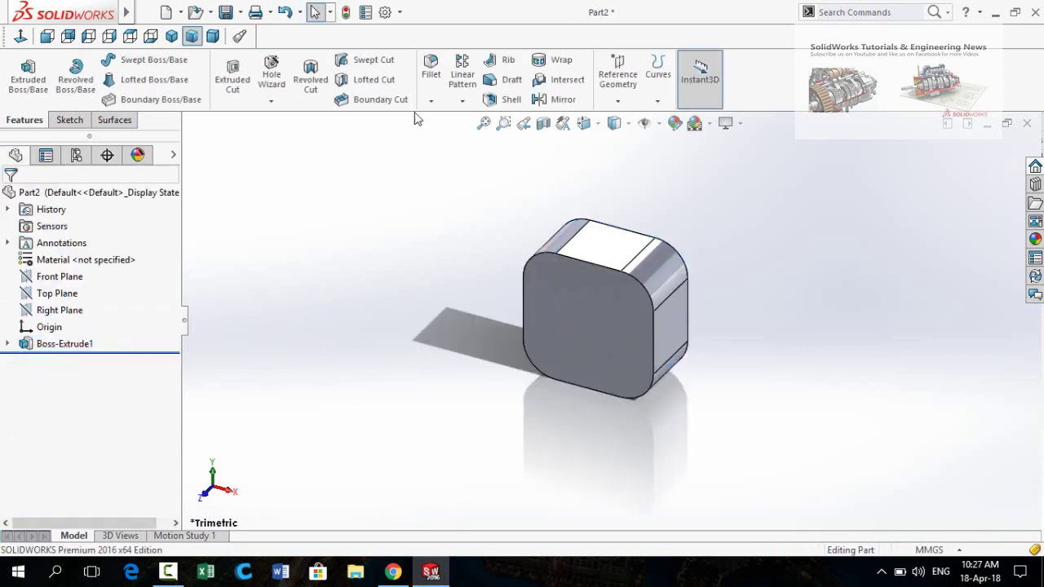
Fillet the front and back faces of the rounded block with a 10 mm radius
click(431, 75)
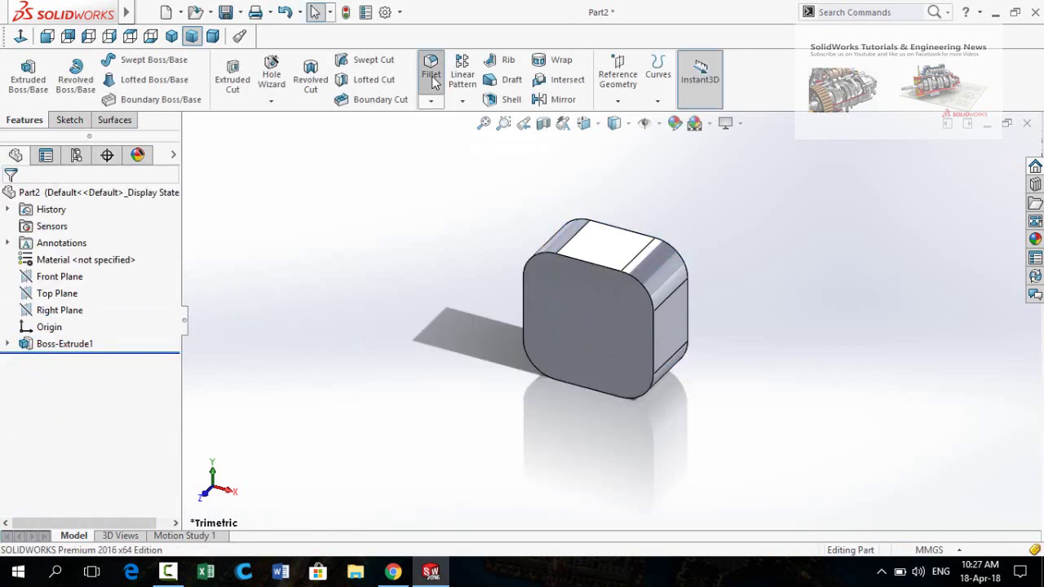
click(585, 318)
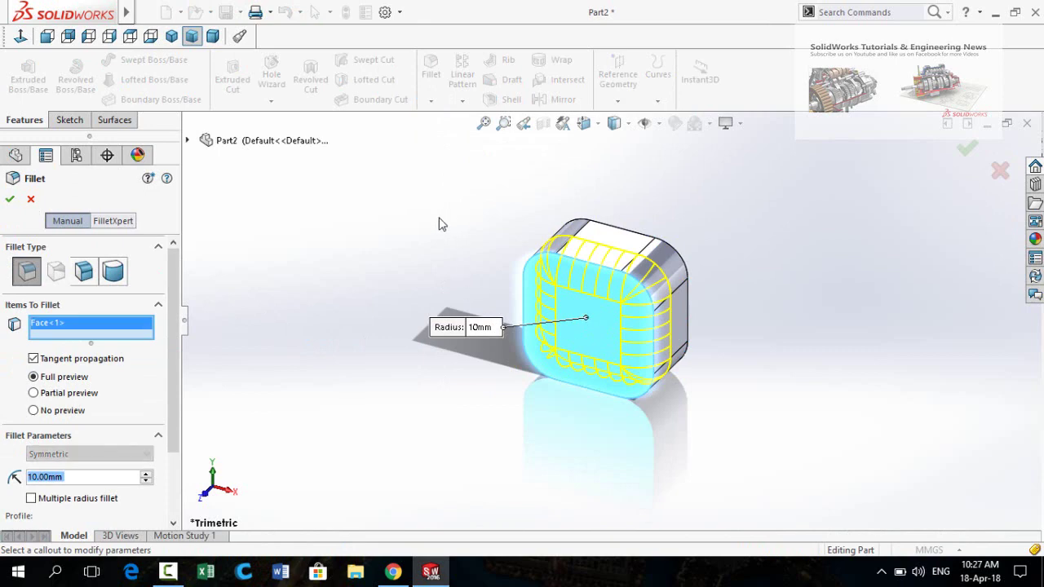
middle_drag(438, 223, 338, 334)
click(624, 312)
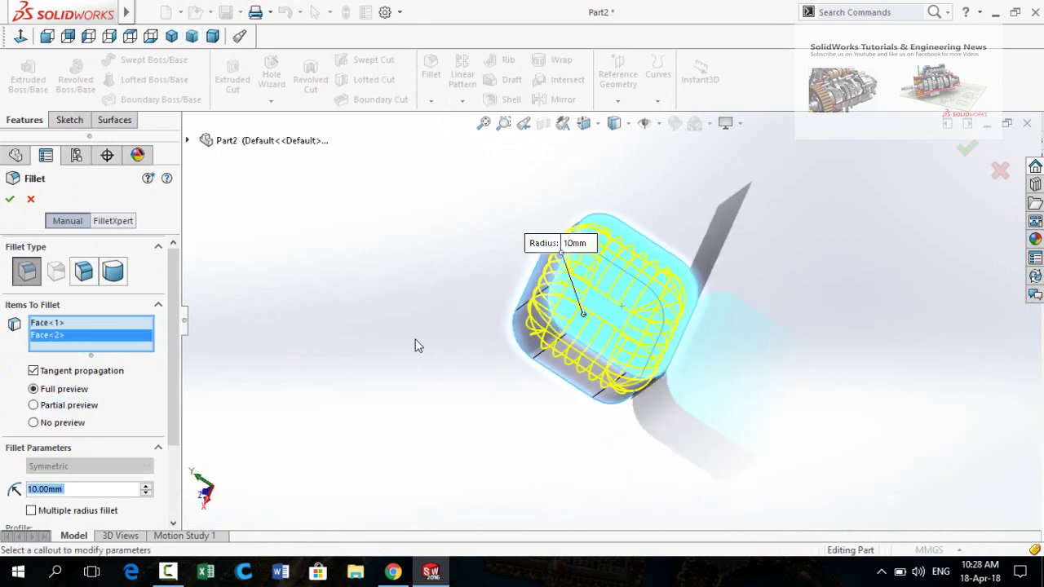
middle_drag(415, 345, 90, 421)
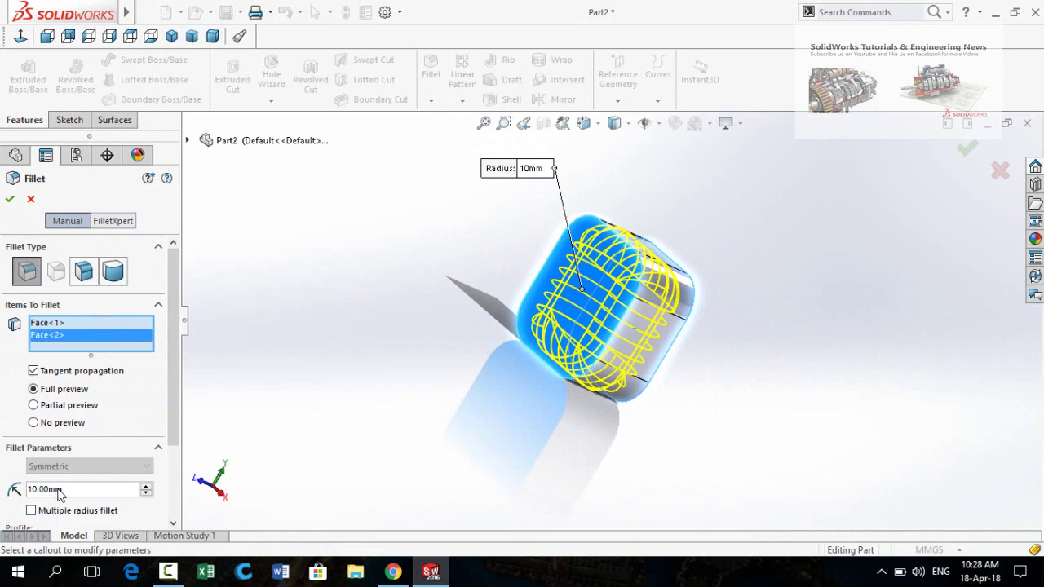
click(9, 200)
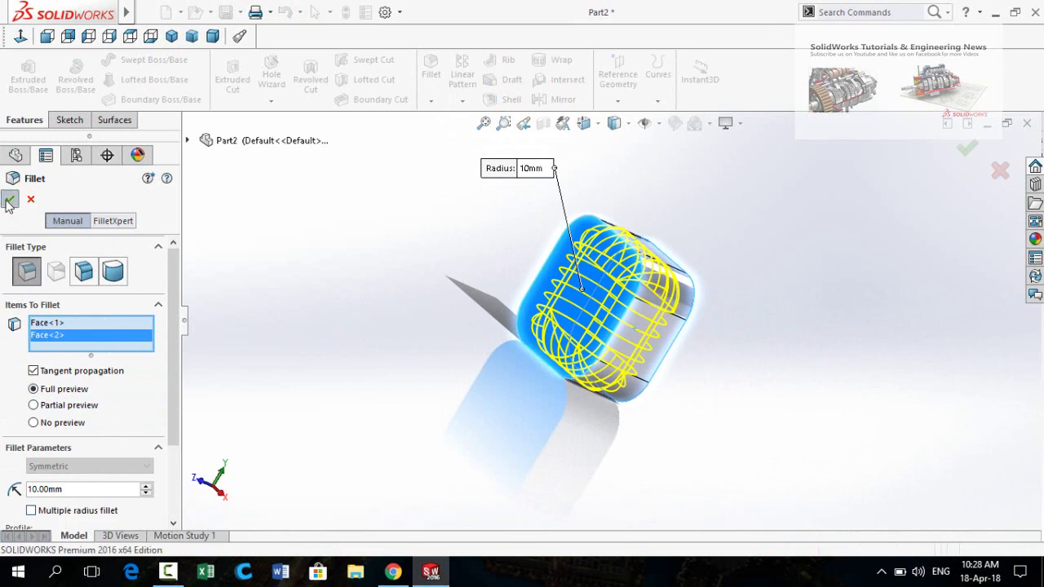
Sketch a circle about 15.5 mm in diameter on the Top Plane, centred on the midpoint of the block's side edge line
middle_drag(389, 363, 408, 225)
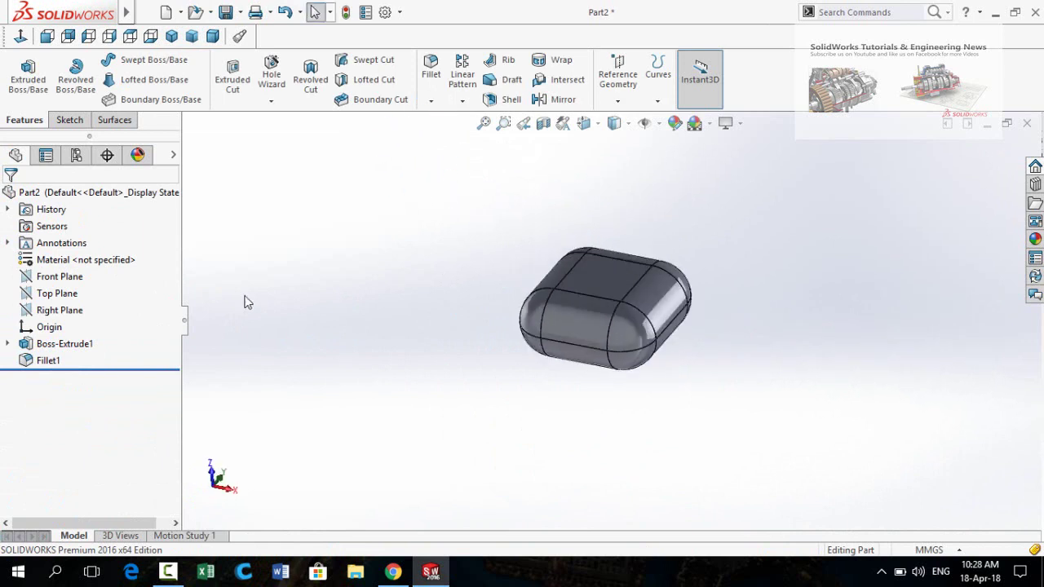
click(53, 300)
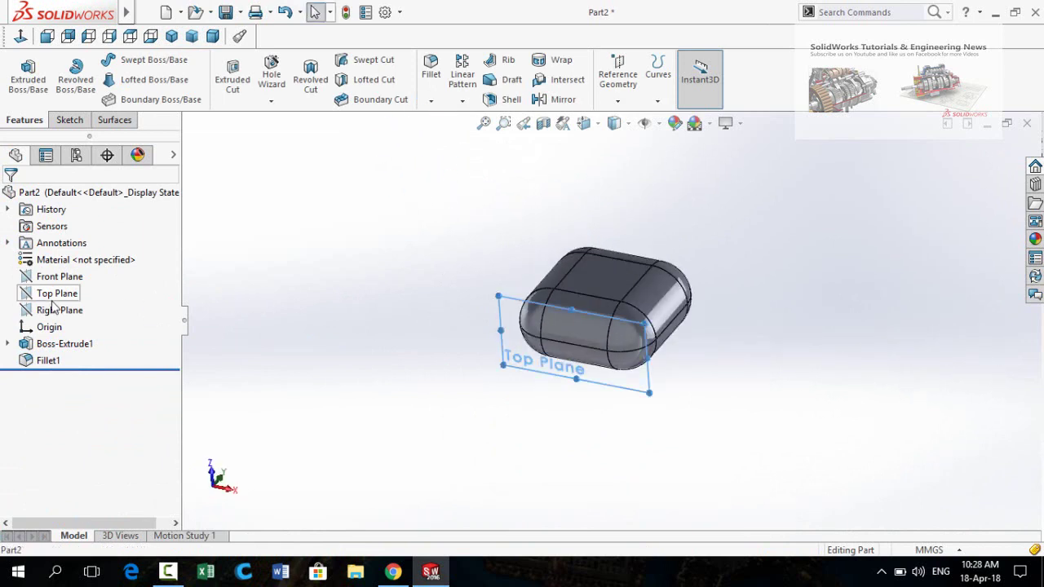
click(84, 280)
middle_drag(289, 302, 401, 391)
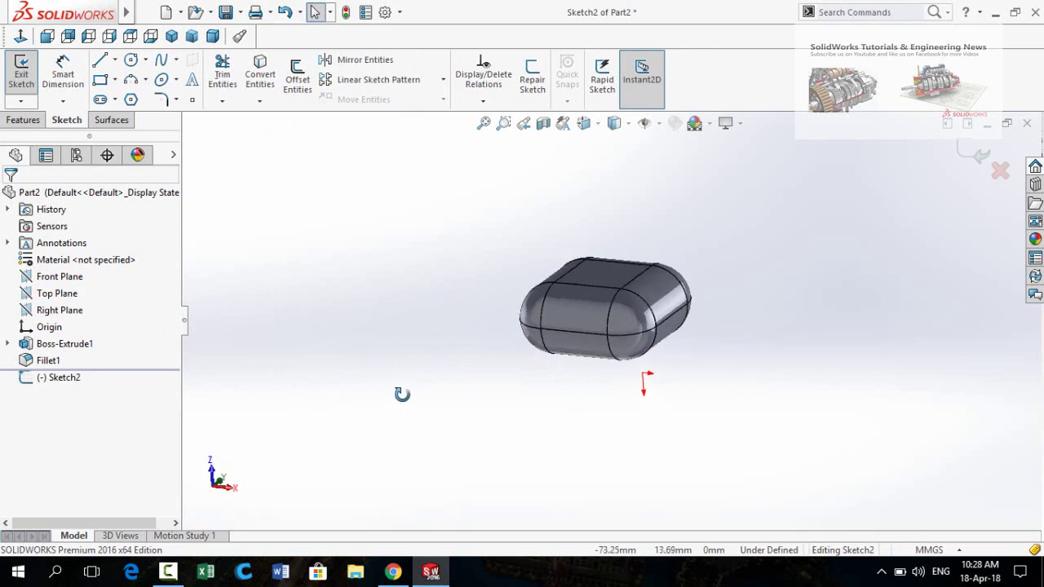
click(130, 61)
scroll(604, 343, down, 3)
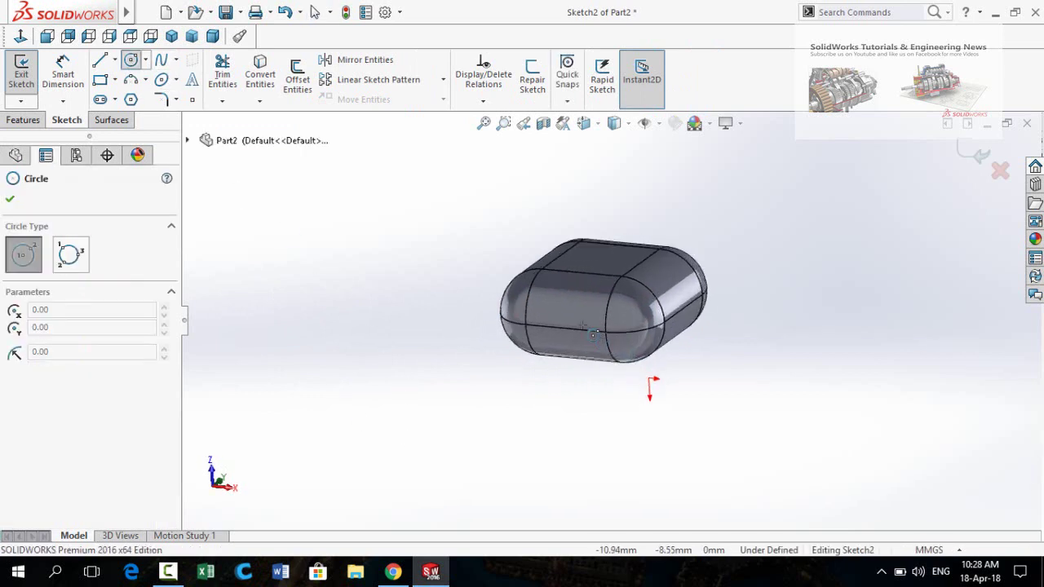
click(560, 327)
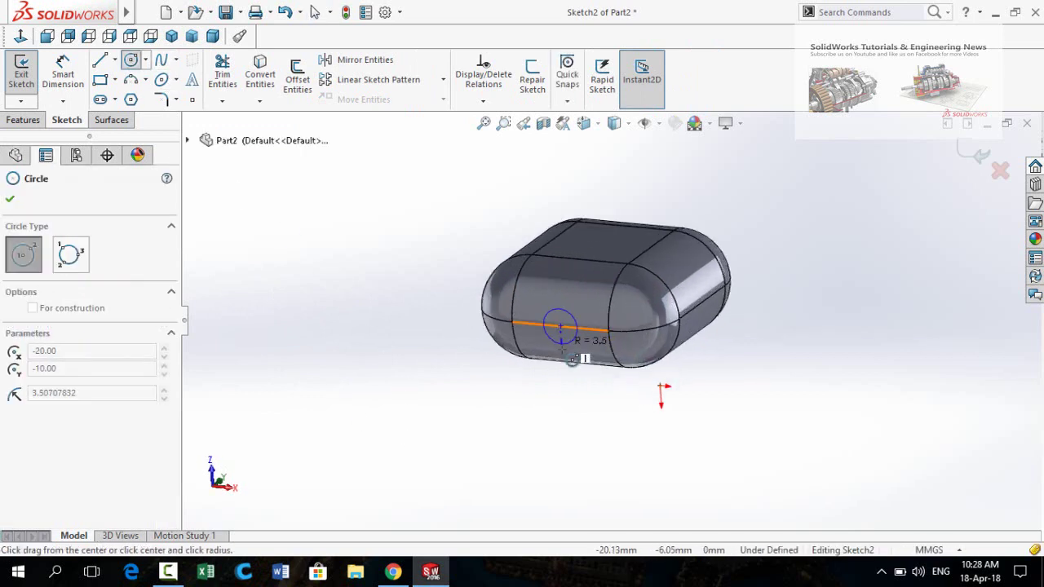
click(593, 346)
Dimension the circle on the Top Plane to a 20 mm diameter
key(d)
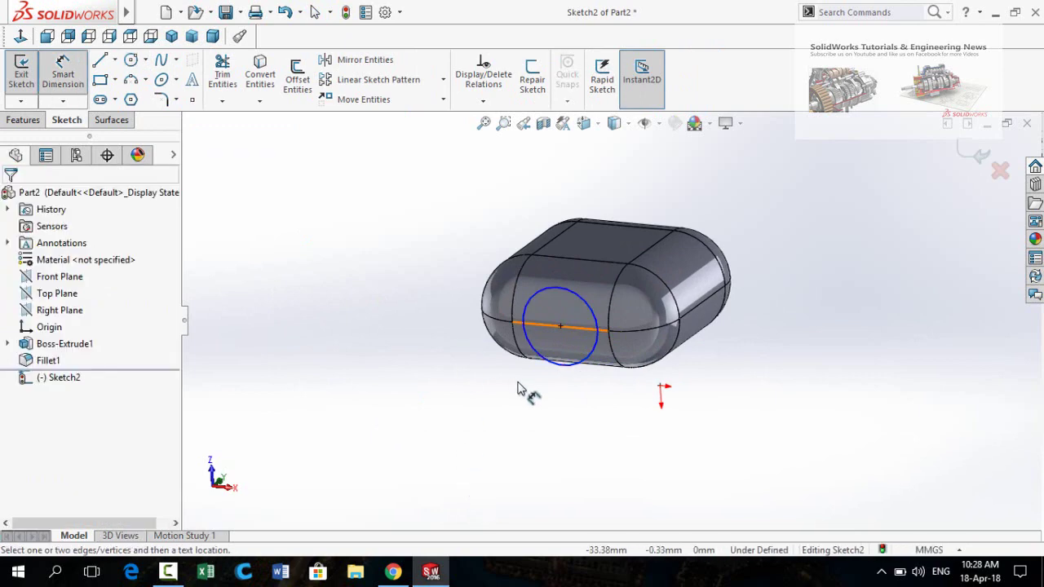
click(554, 362)
click(513, 455)
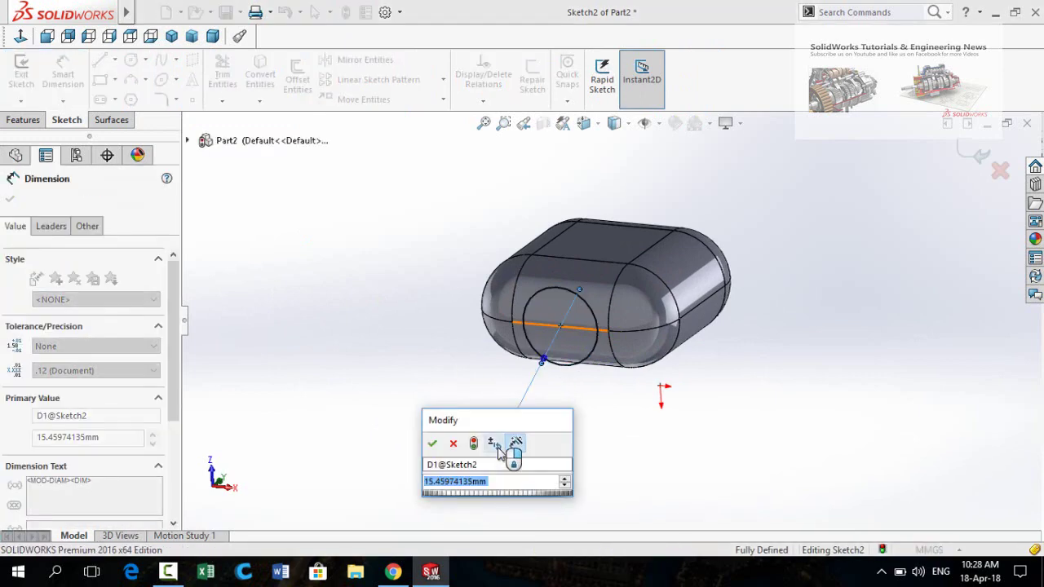
text(20)
key(Return)
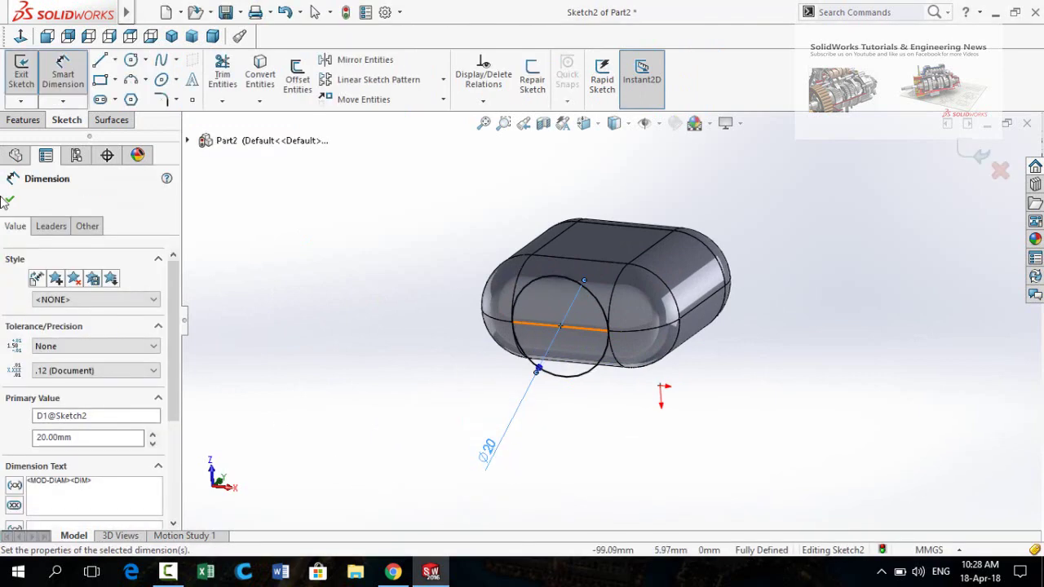
Extrude the circle as a merged blind boss, 60 mm through the block and 20 mm in the second direction
click(23, 120)
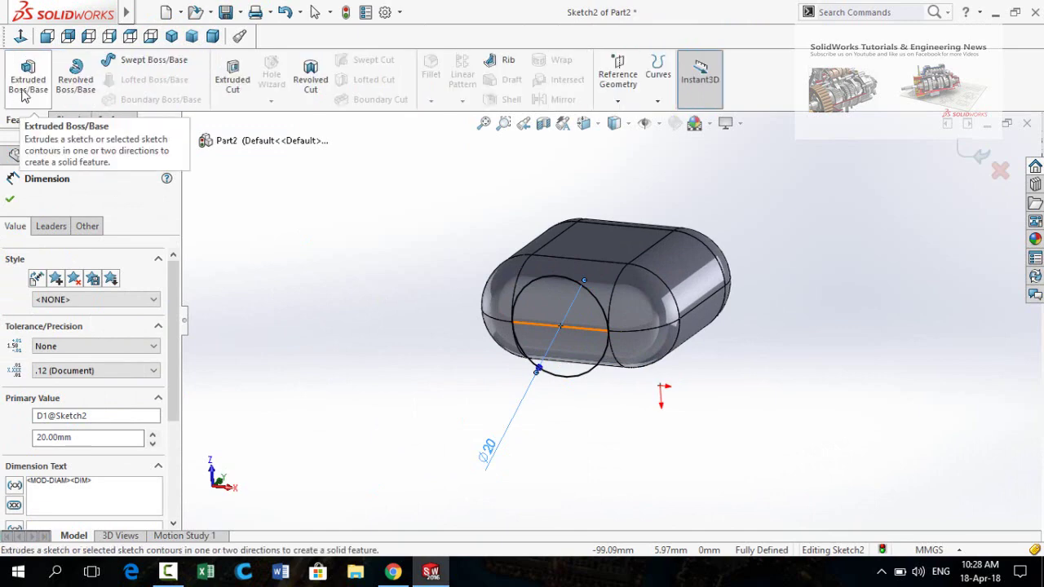
click(25, 96)
middle_drag(310, 296, 340, 331)
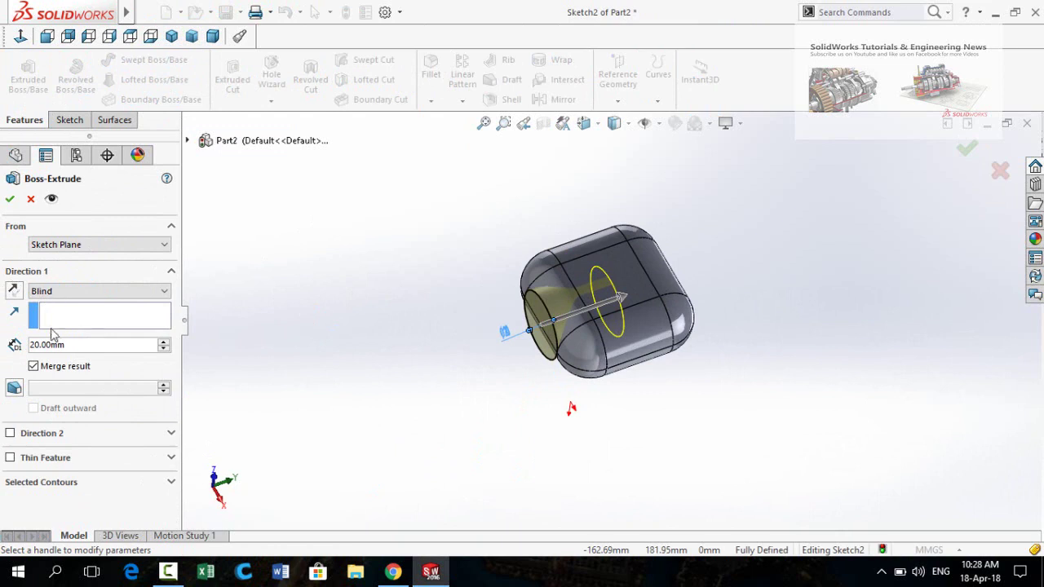
double_click(92, 350)
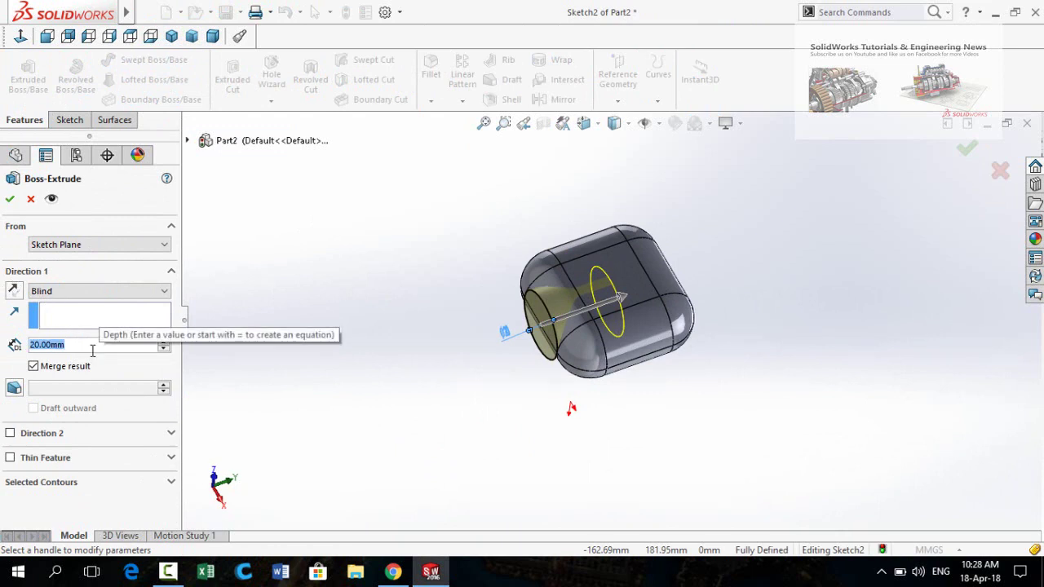
text(60)
key(Return)
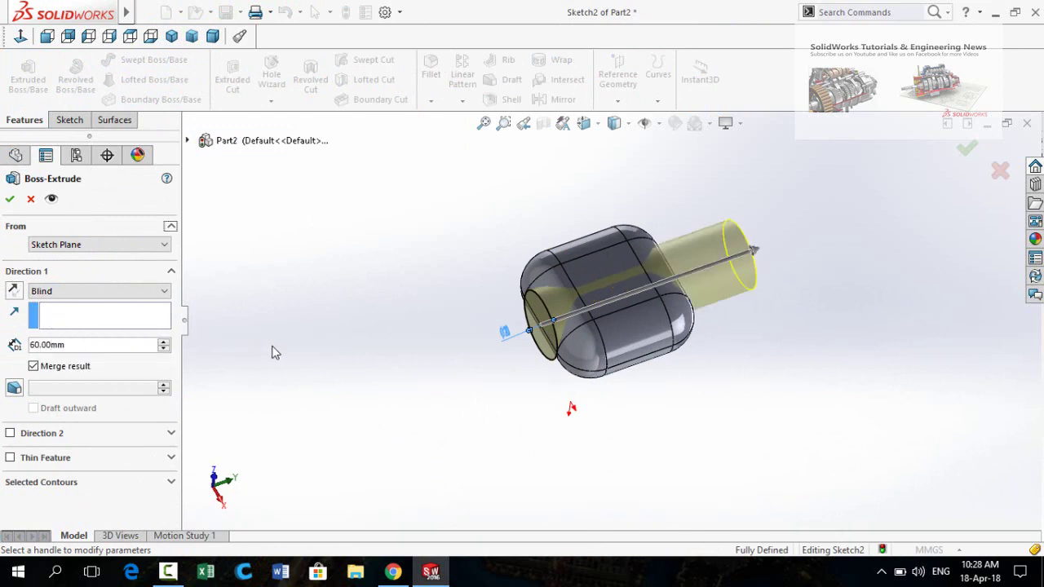
click(9, 434)
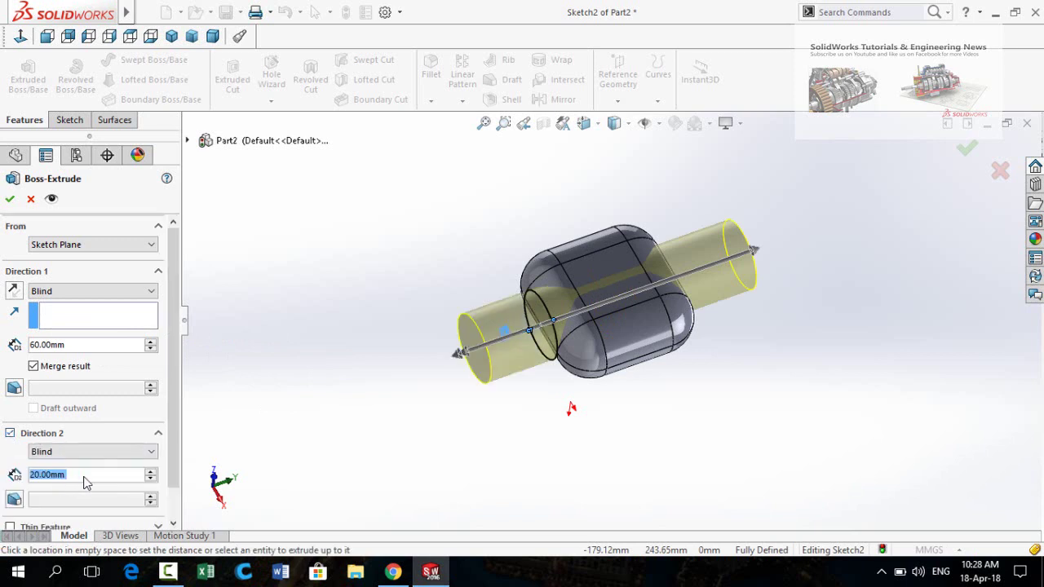
click(10, 201)
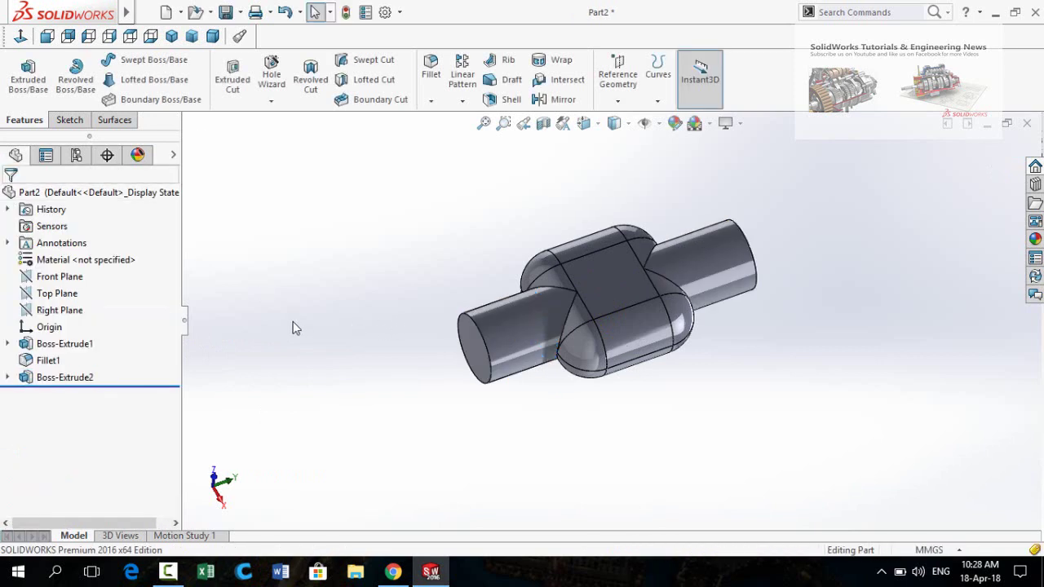
Sketch a circle about 20 mm in diameter on the Right Plane, centred on the midpoint of the block's side edge line
click(54, 318)
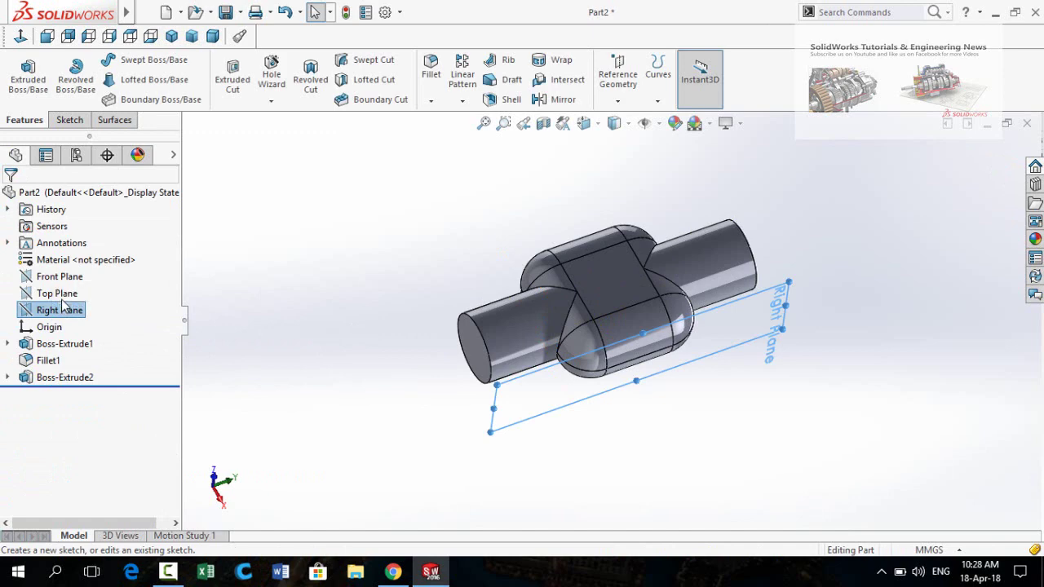
click(65, 293)
mouse_move(338, 333)
middle_down()
mouse_move(366, 172)
mouse_move(291, 203)
mouse_move(330, 140)
mouse_move(243, 191)
middle_up()
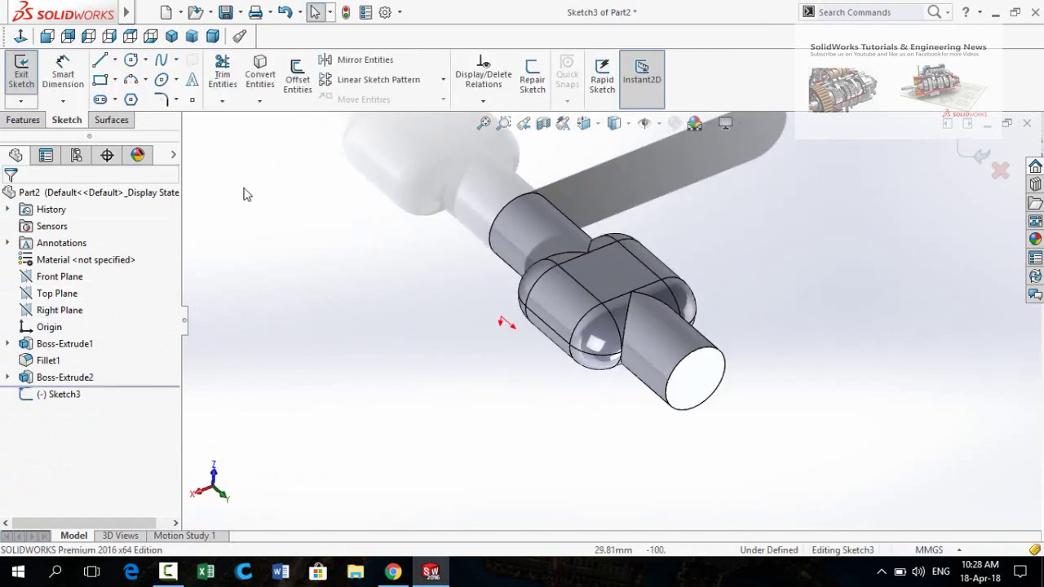
click(131, 61)
middle_drag(560, 479, 559, 410)
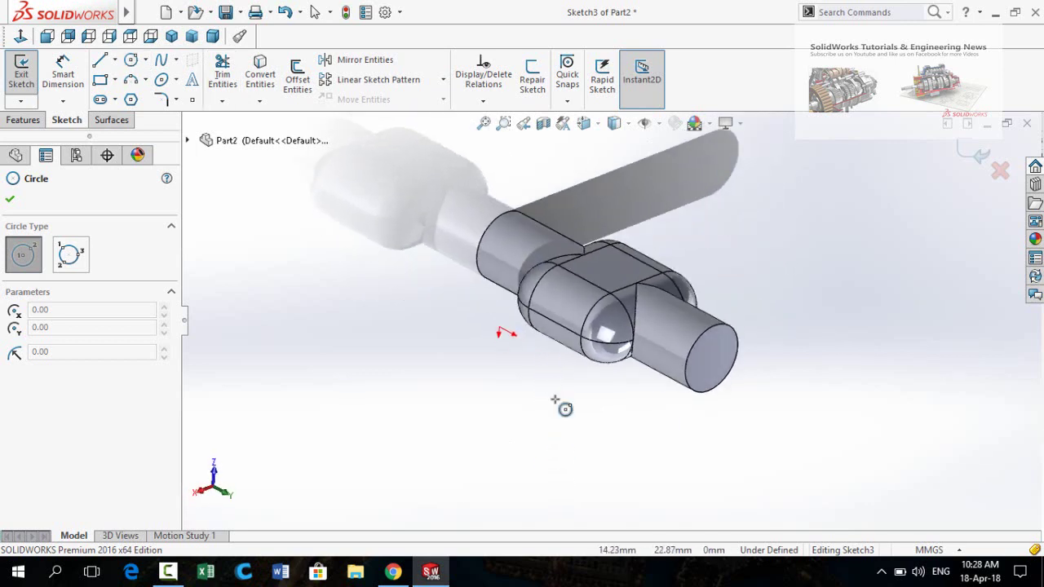
click(554, 322)
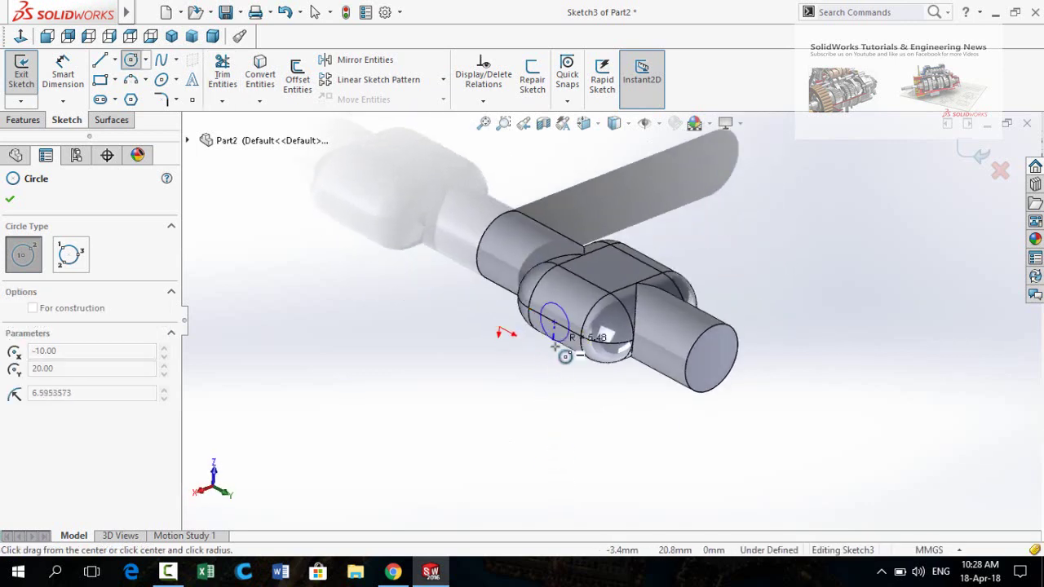
click(562, 358)
Dimension the circle on the Right Plane to a 20 mm diameter
right_click(465, 474)
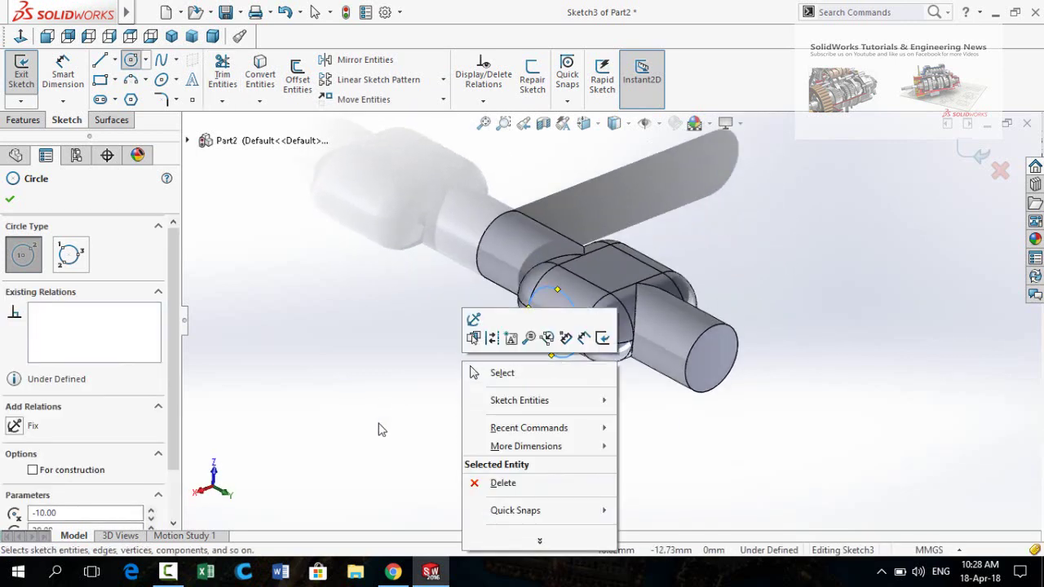
click(492, 371)
click(555, 359)
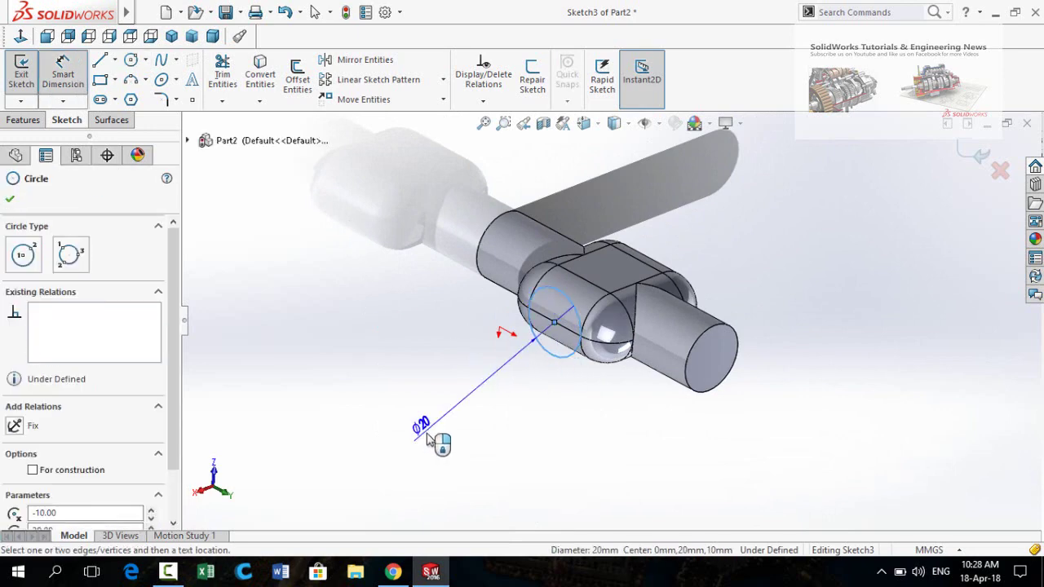
click(450, 440)
text(20)
key(Return)
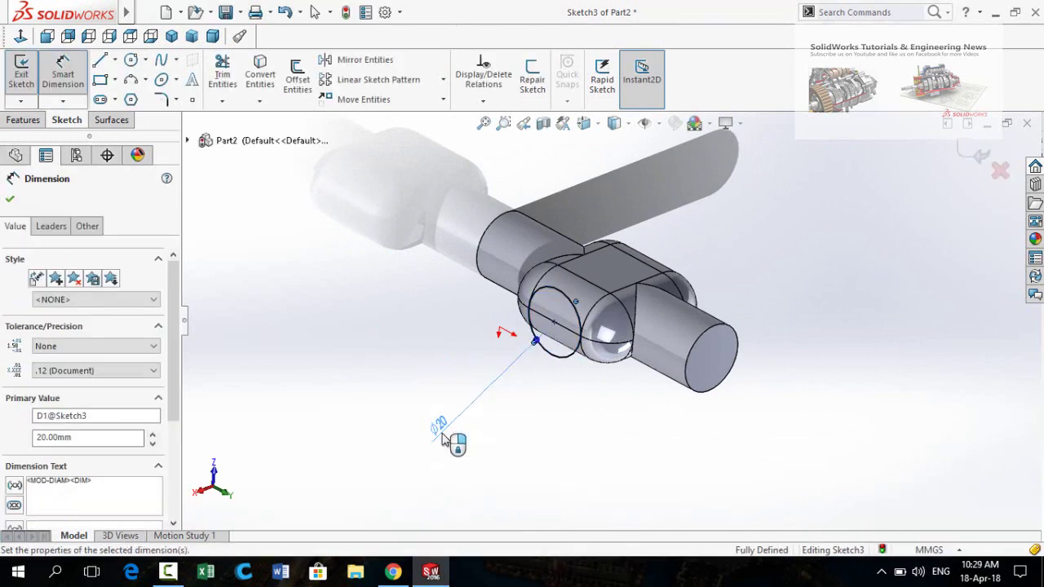
Extrude the second circle as a merged blind boss, 20 mm outward and 60 mm through the block in the second direction
click(23, 120)
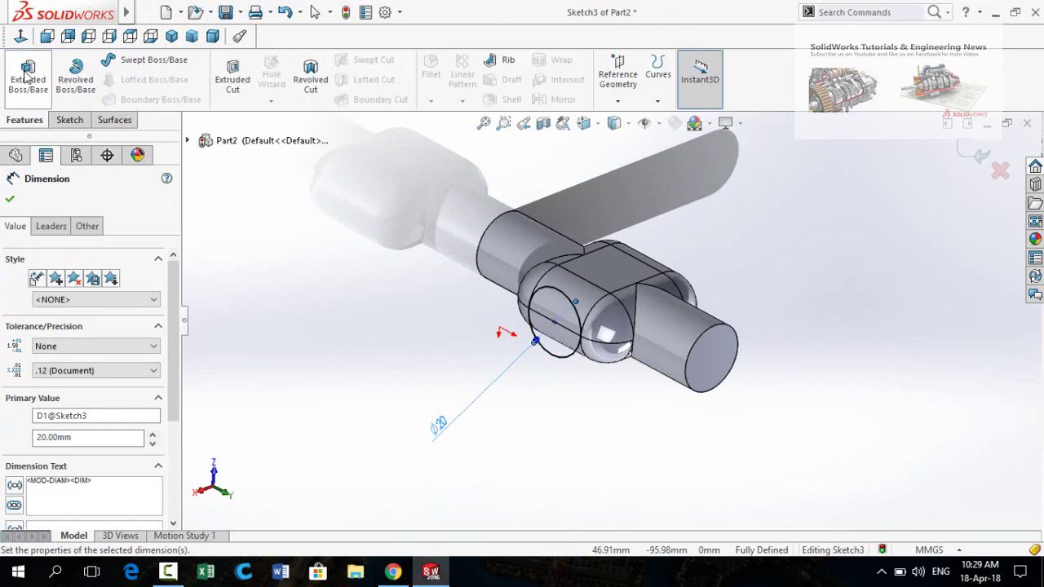
click(28, 74)
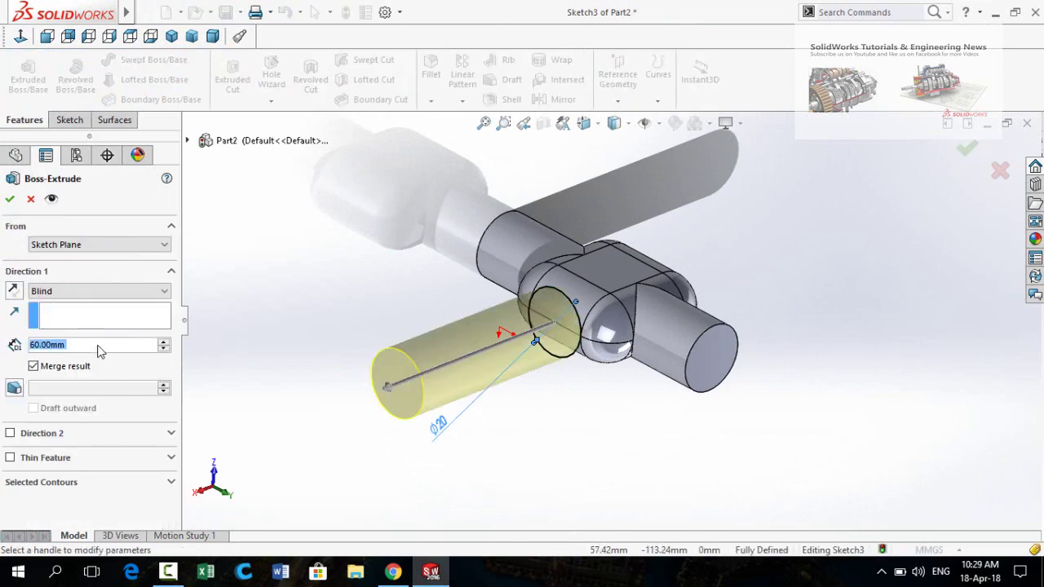
text(20)
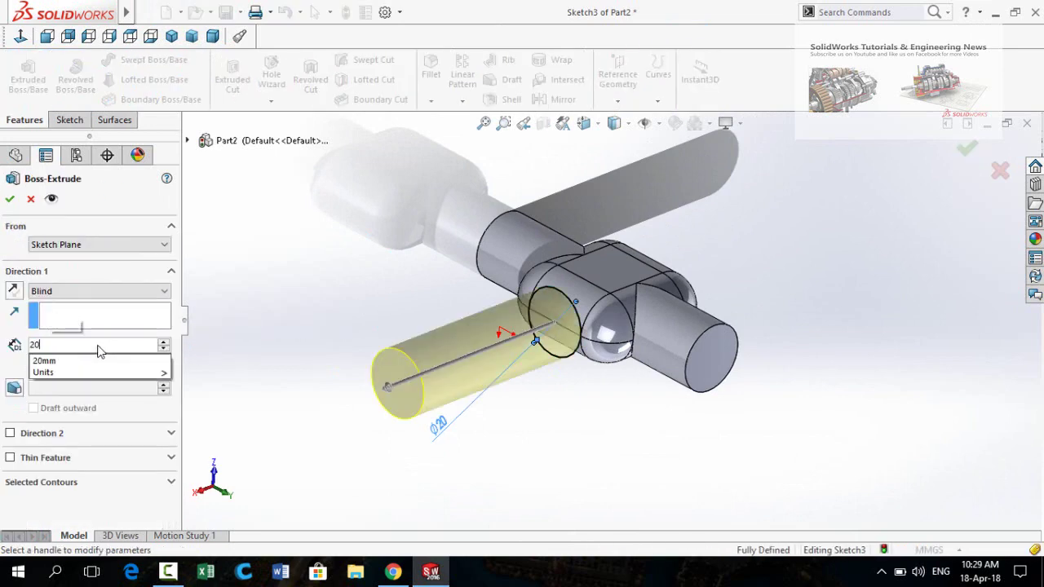
key(Return)
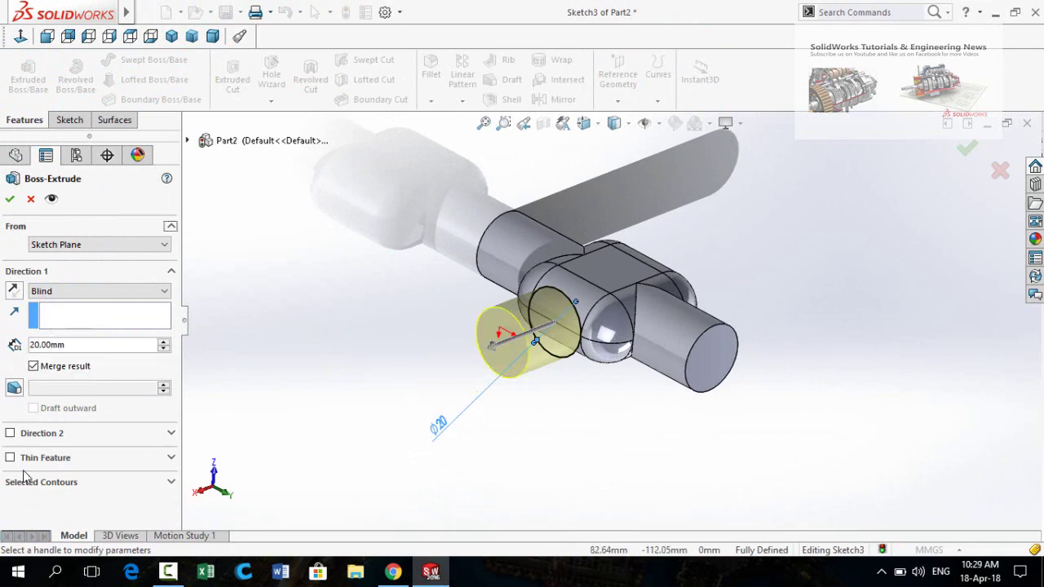
click(10, 433)
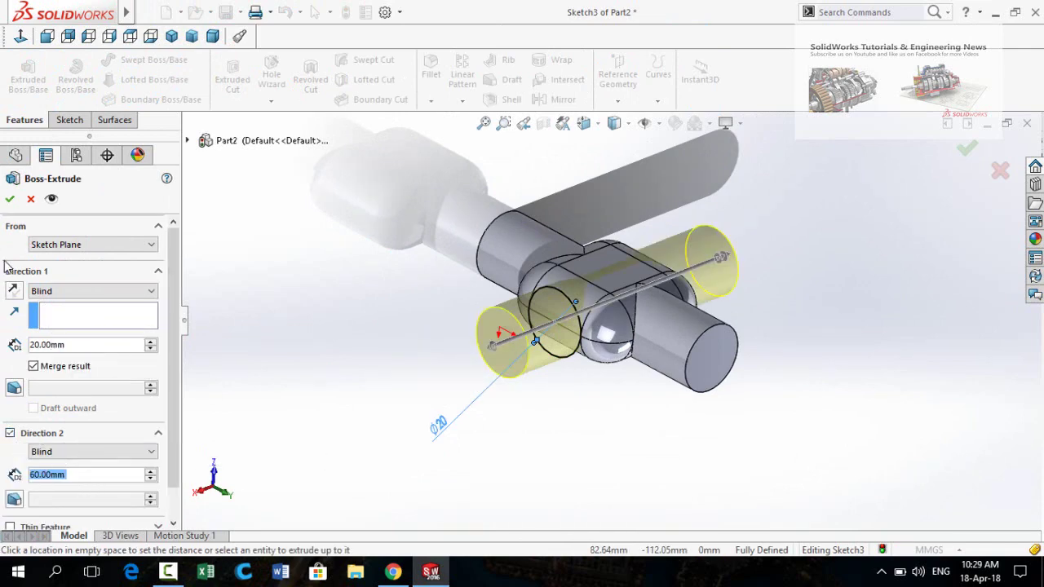
click(10, 199)
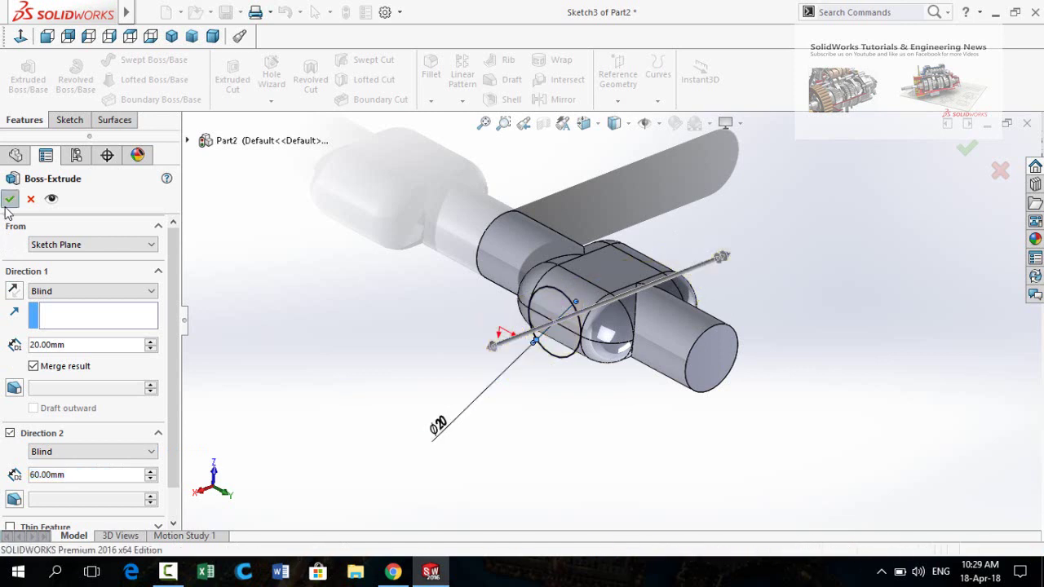
click(337, 324)
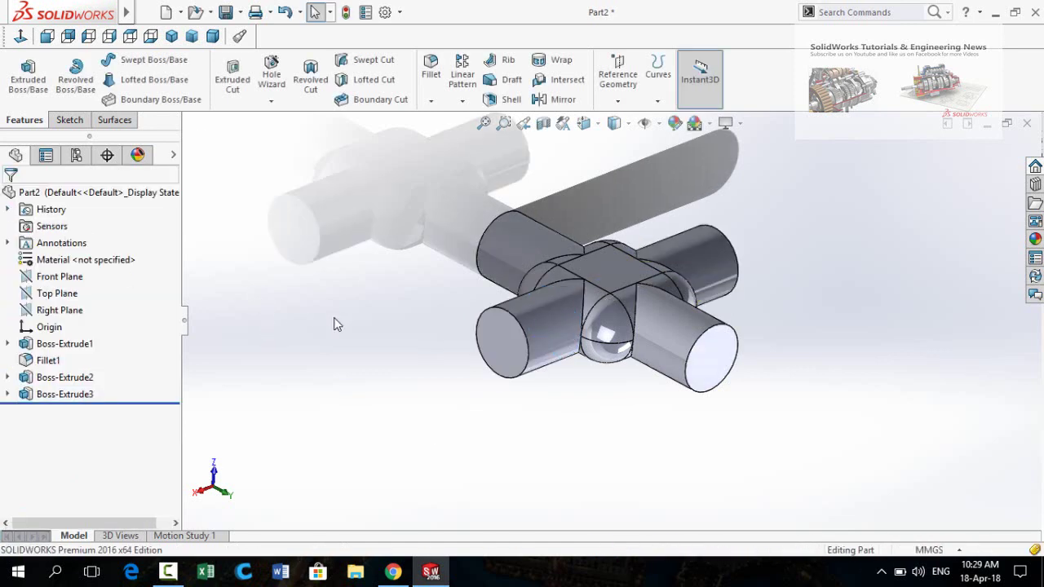
Fillet the end faces of all four cylindrical arms with a 2 mm radius
click(432, 73)
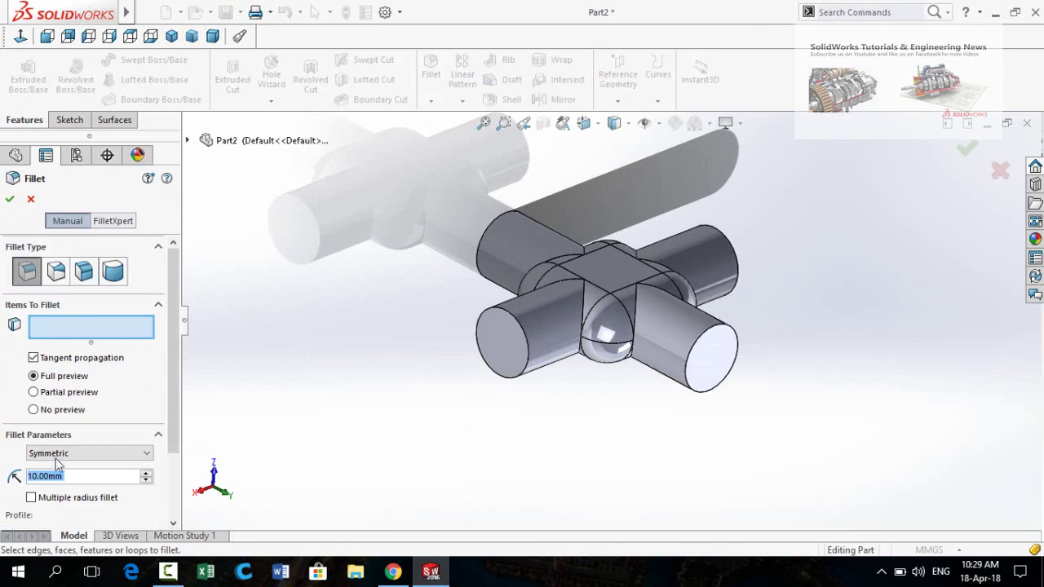
text(2)
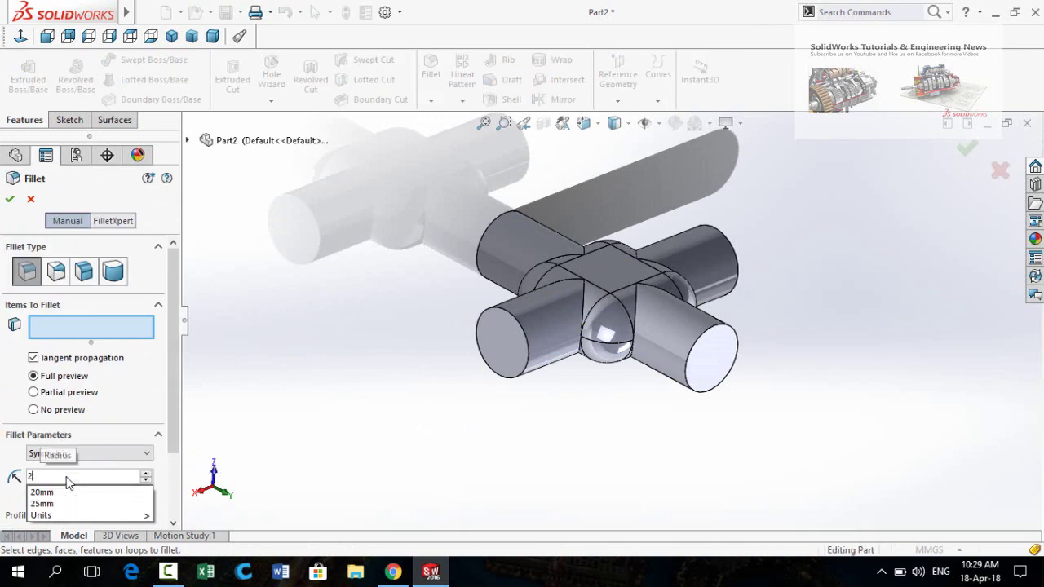
key(Return)
click(499, 350)
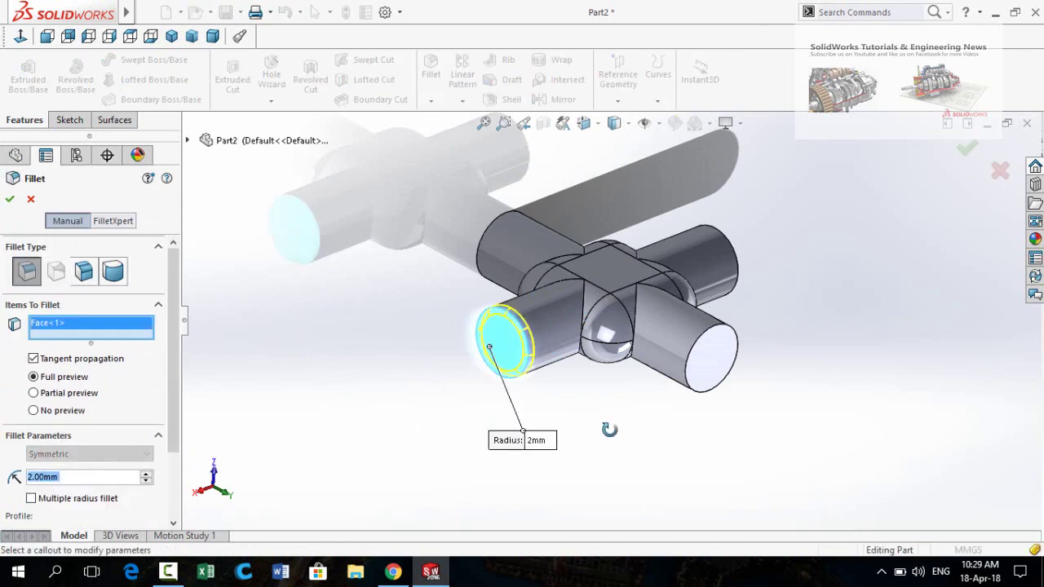
middle_drag(609, 426, 659, 310)
click(642, 365)
click(659, 367)
click(659, 310)
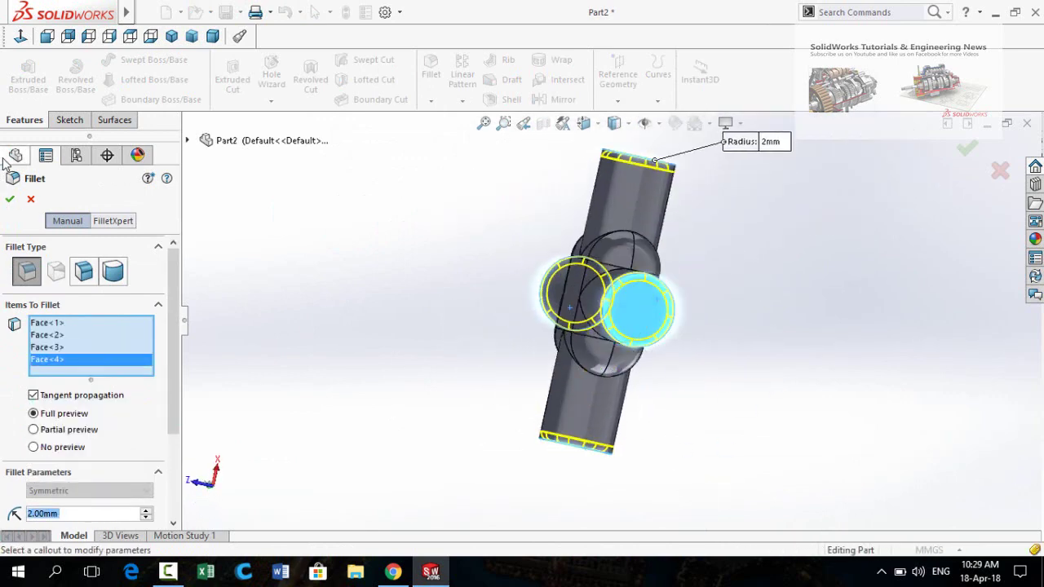
click(10, 200)
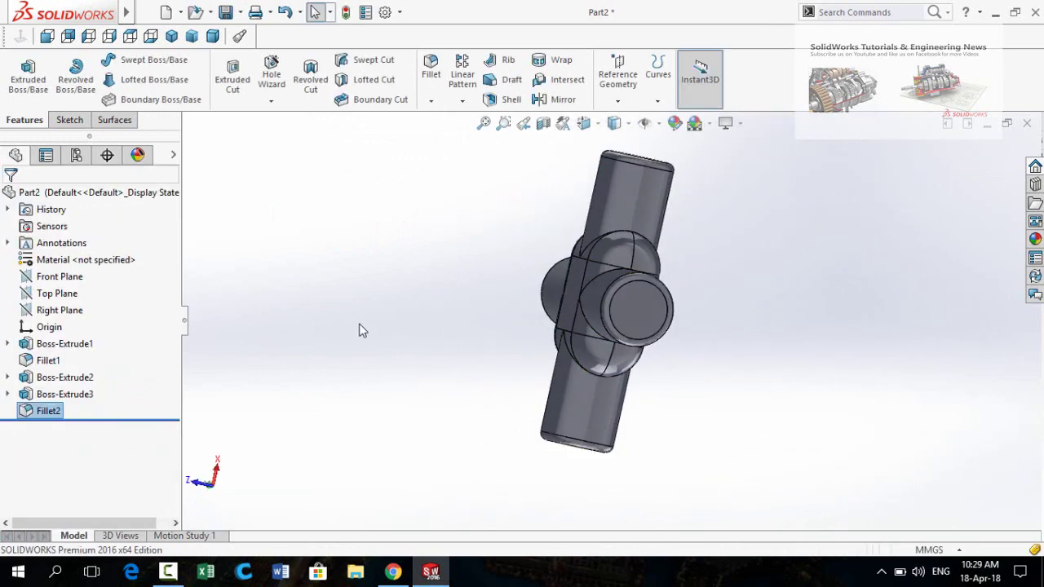
Save the finished part as Cross
middle_drag(410, 442, 524, 231)
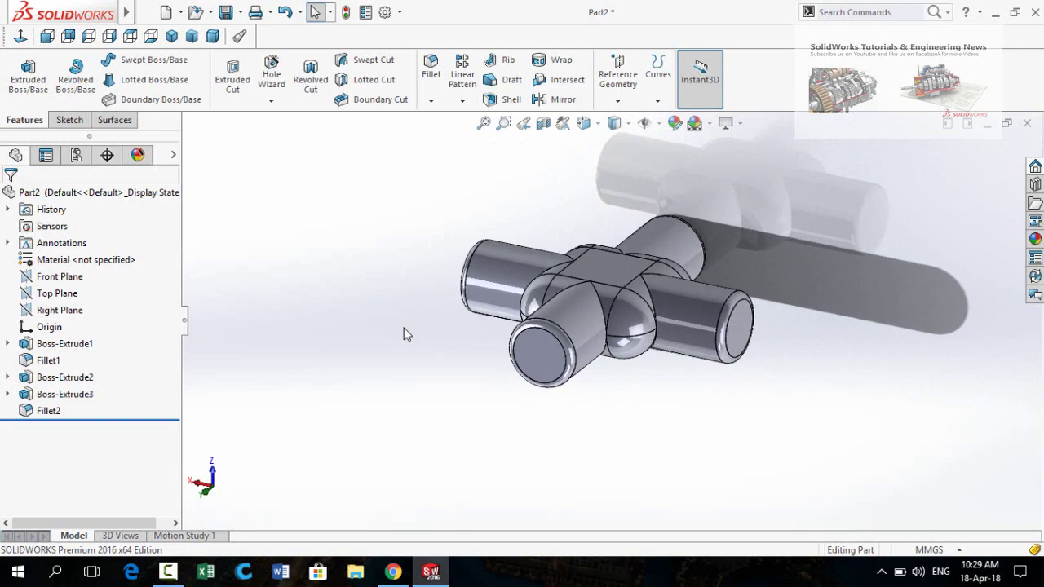
key(ctrl+s)
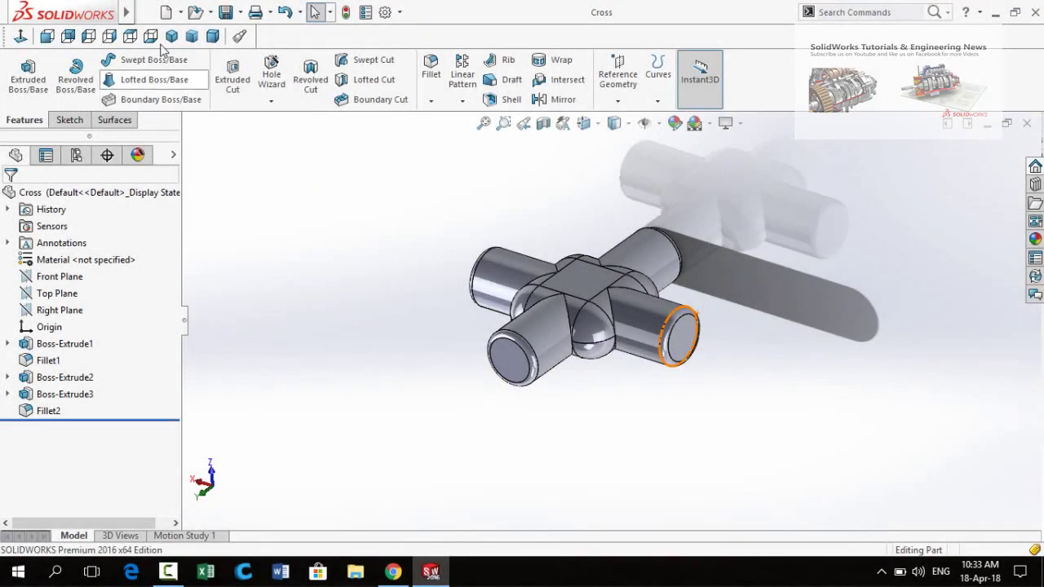
Create a new part and start a sketch on the Front Plane
click(166, 15)
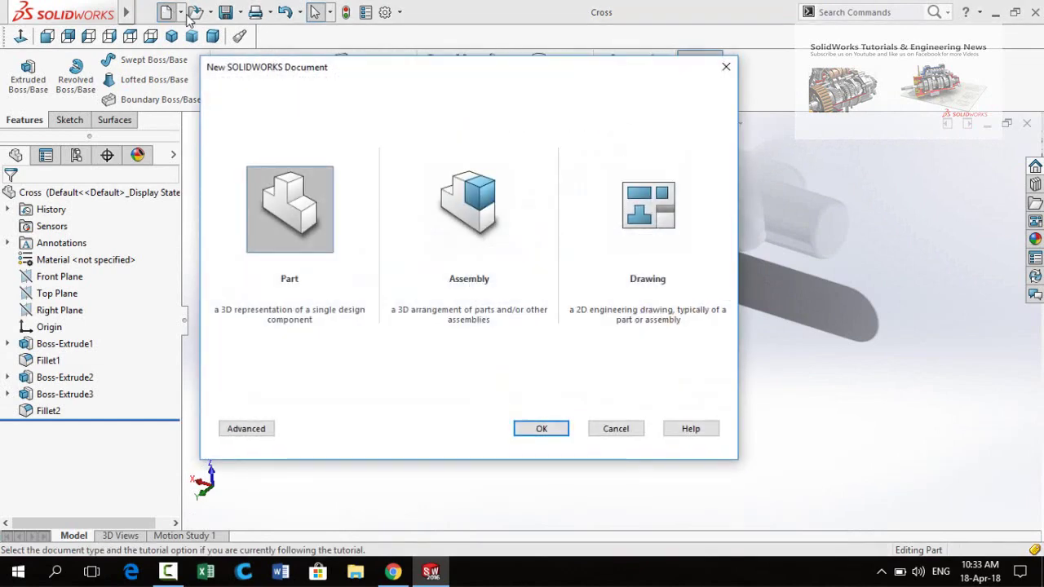
double_click(275, 213)
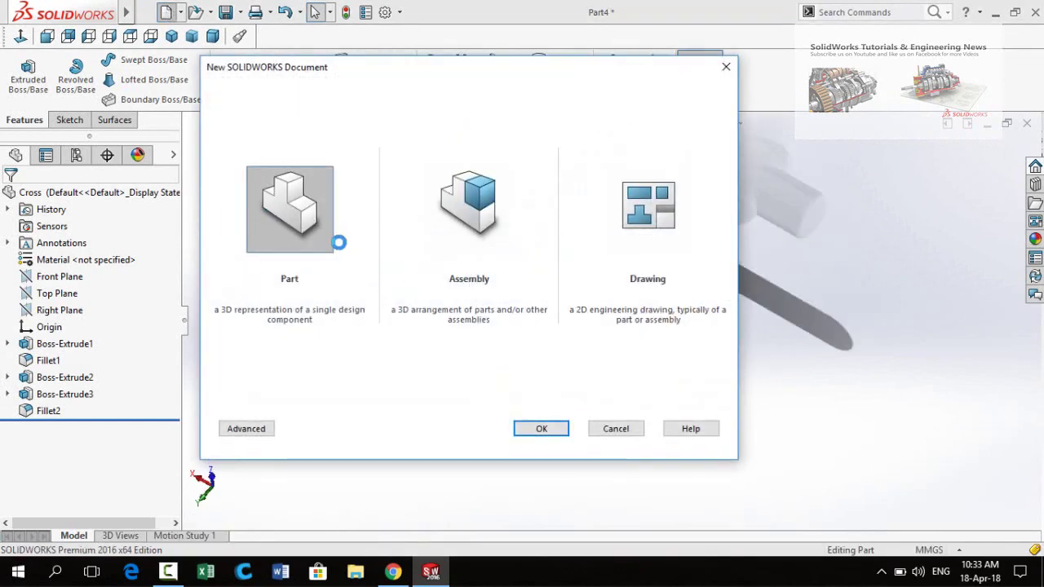
click(34, 281)
click(35, 259)
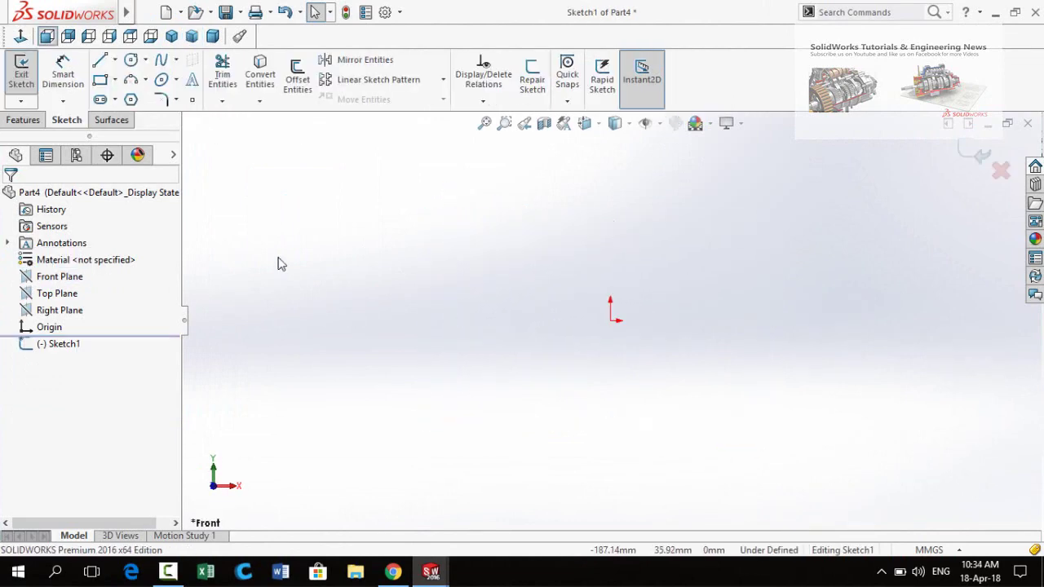
Sketch two separate upright rectangles on opposite sides of the origin, the first about 29 mm wide, with their bases level with the origin
click(101, 82)
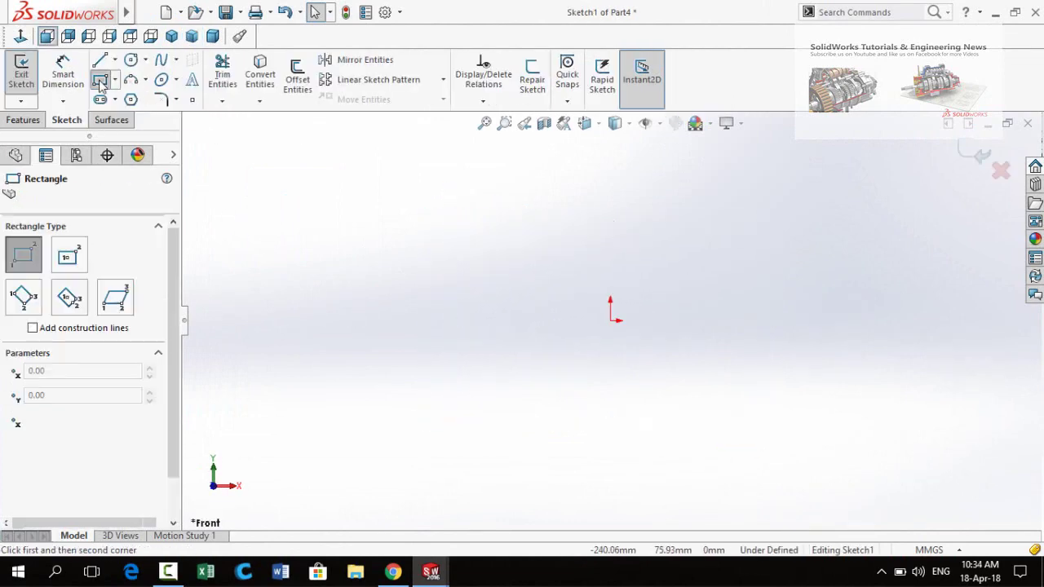
drag(540, 322, 488, 153)
drag(701, 320, 750, 156)
key(z)
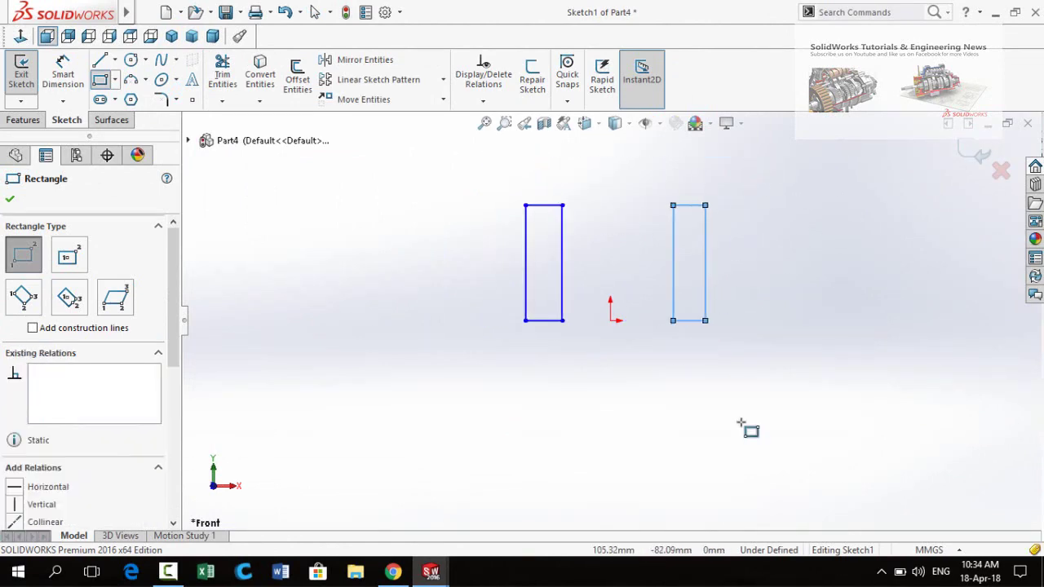
key(Escape)
Make the vertical sides of both rectangles equal in length, and make their two bottom edges equal
drag(780, 240, 482, 296)
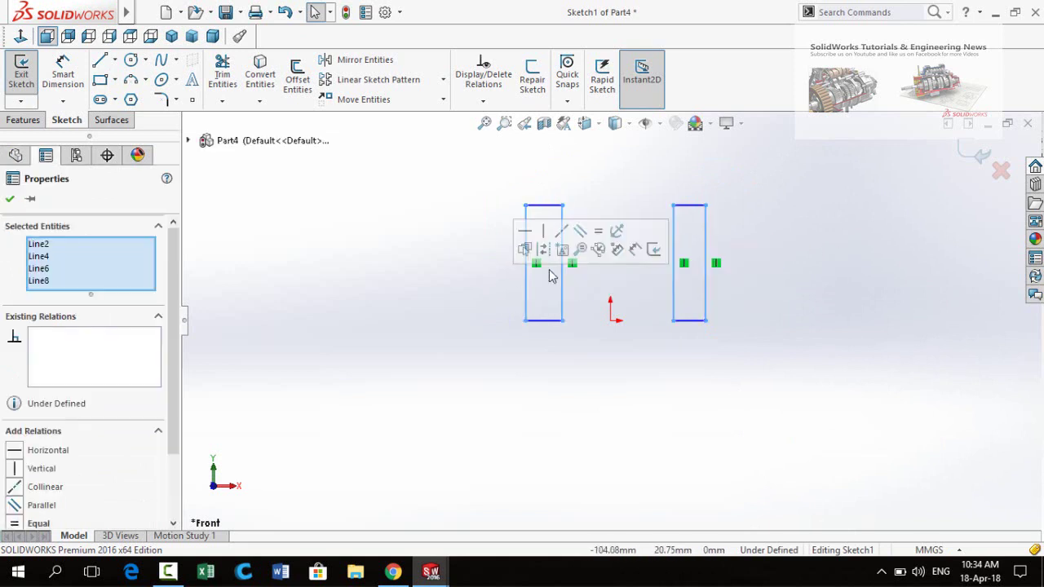
click(681, 371)
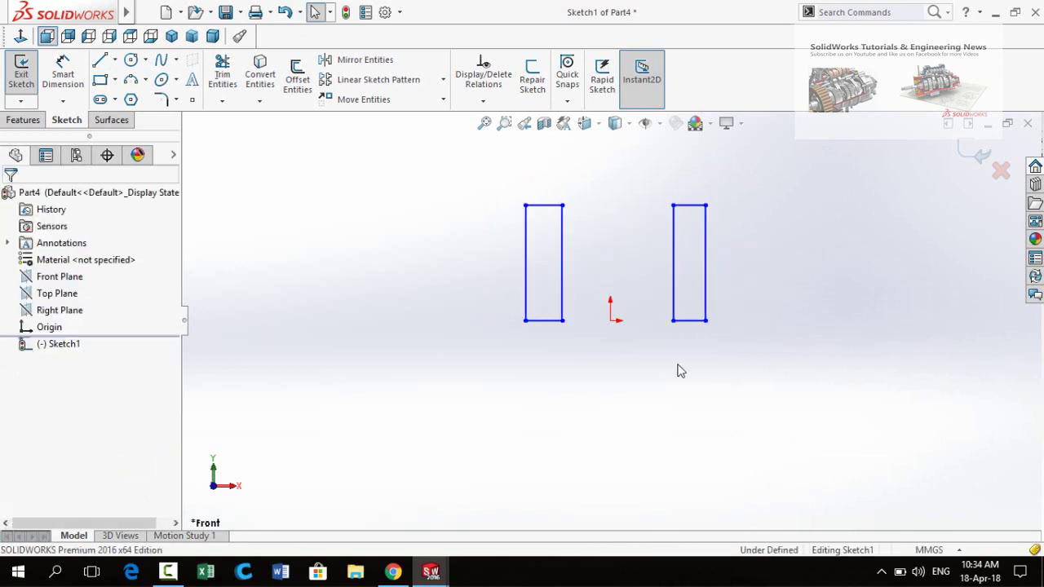
drag(463, 303, 815, 356)
click(932, 304)
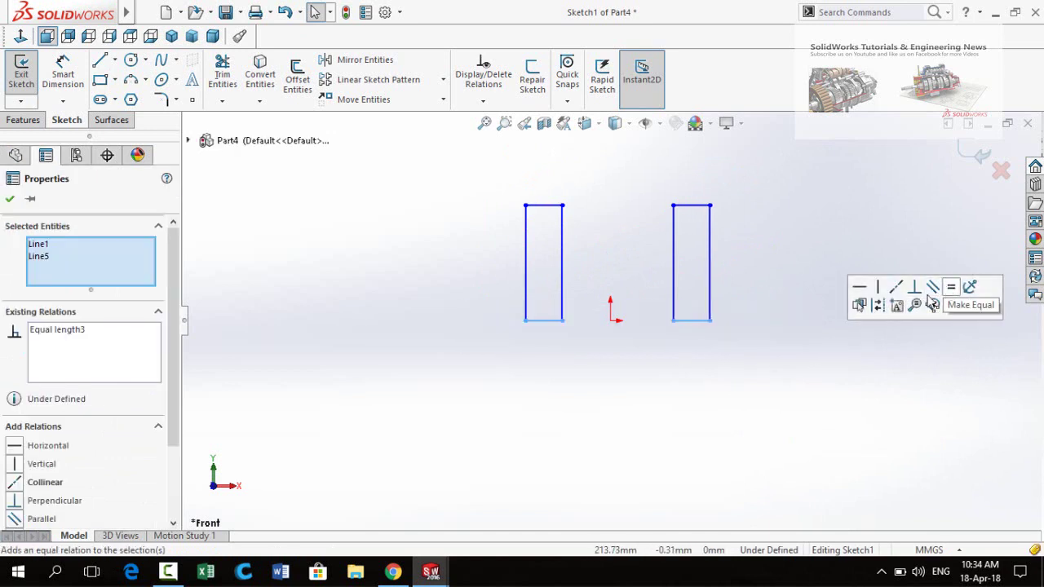
click(678, 349)
Add a horizontal relation between the origin and the inner bottom corner of the right rectangle
scroll(618, 326, down, 2)
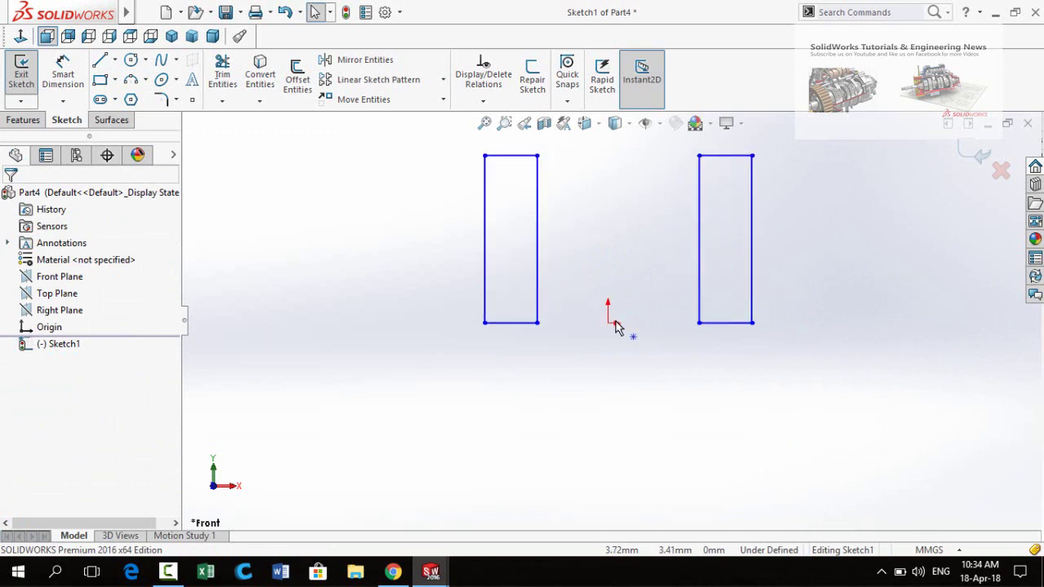
click(607, 324)
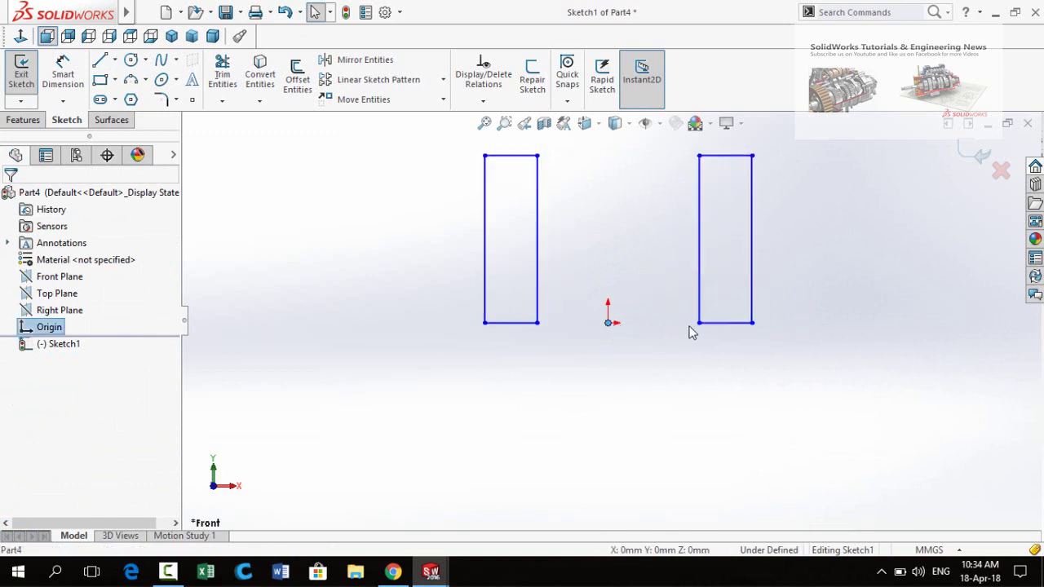
ctrl+click(699, 324)
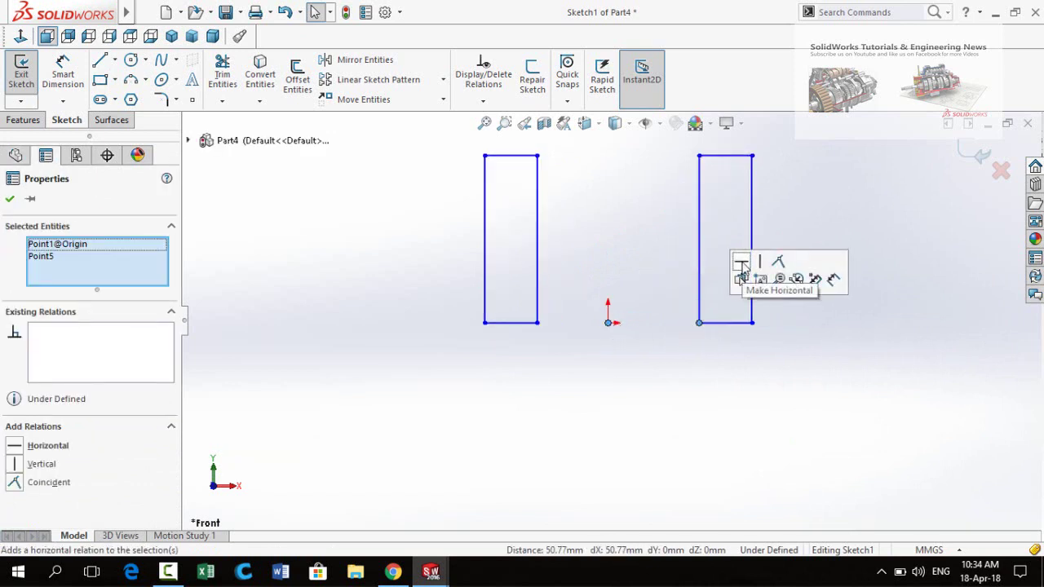
click(741, 266)
click(622, 391)
key(z)
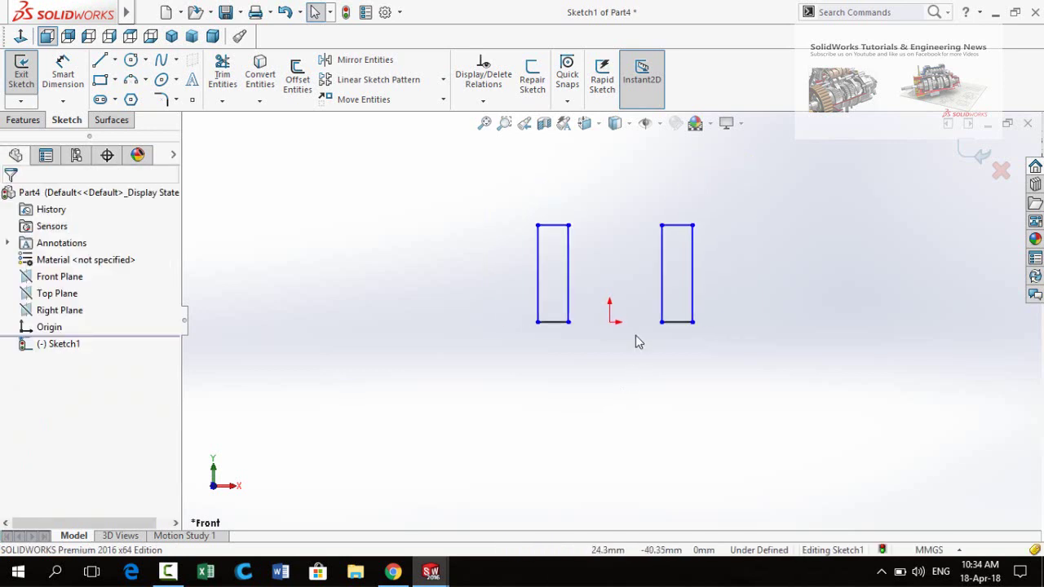
Dimension the right rectangle's bottom edge to 10 mm
key(d)
scroll(671, 319, down, 2)
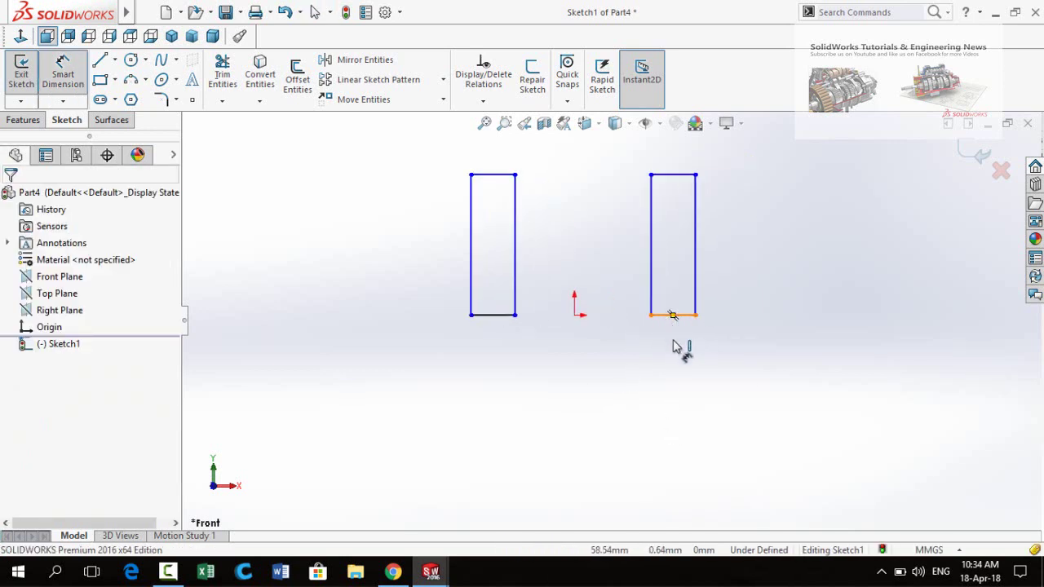
click(675, 316)
click(746, 390)
text(10)
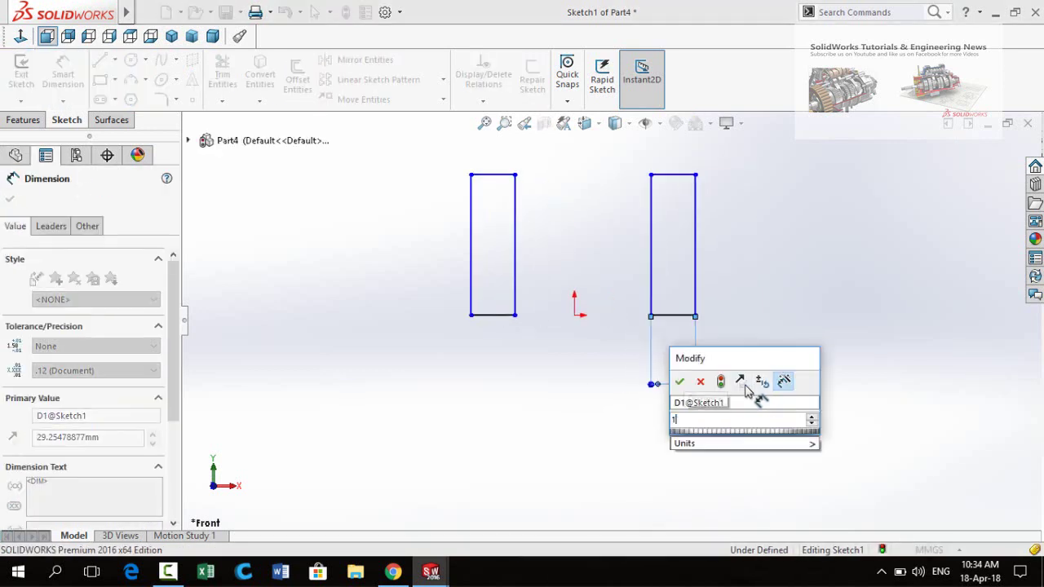
key(Return)
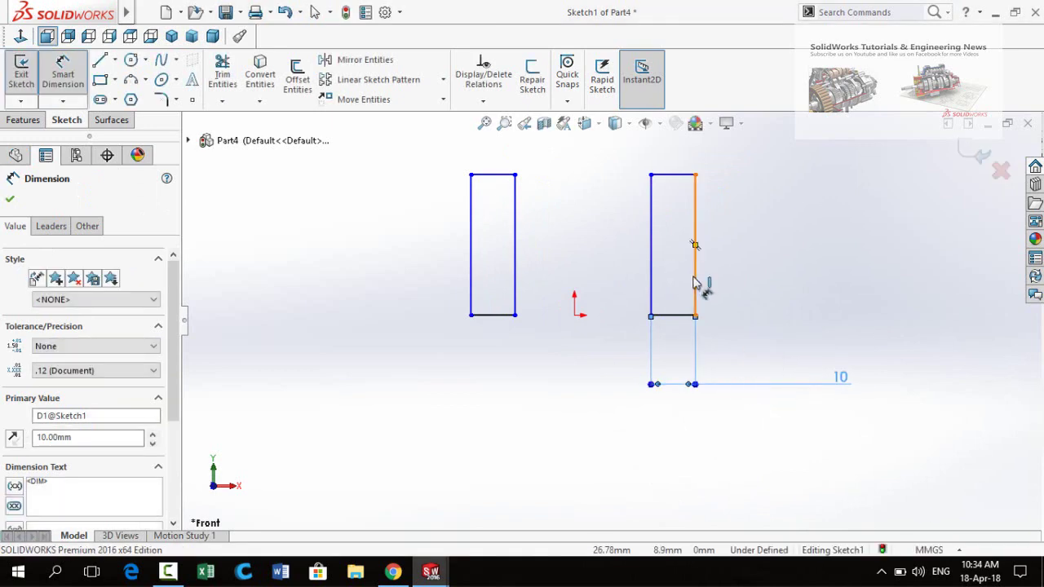
Dimension the right rectangle's outer vertical side to 80 mm
click(697, 282)
click(740, 268)
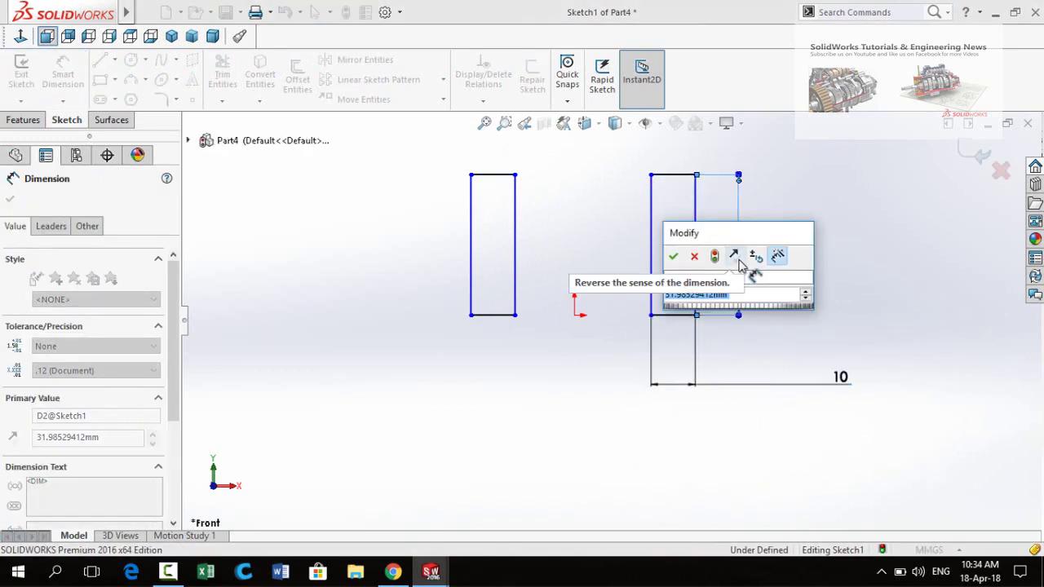
text(80)
key(Return)
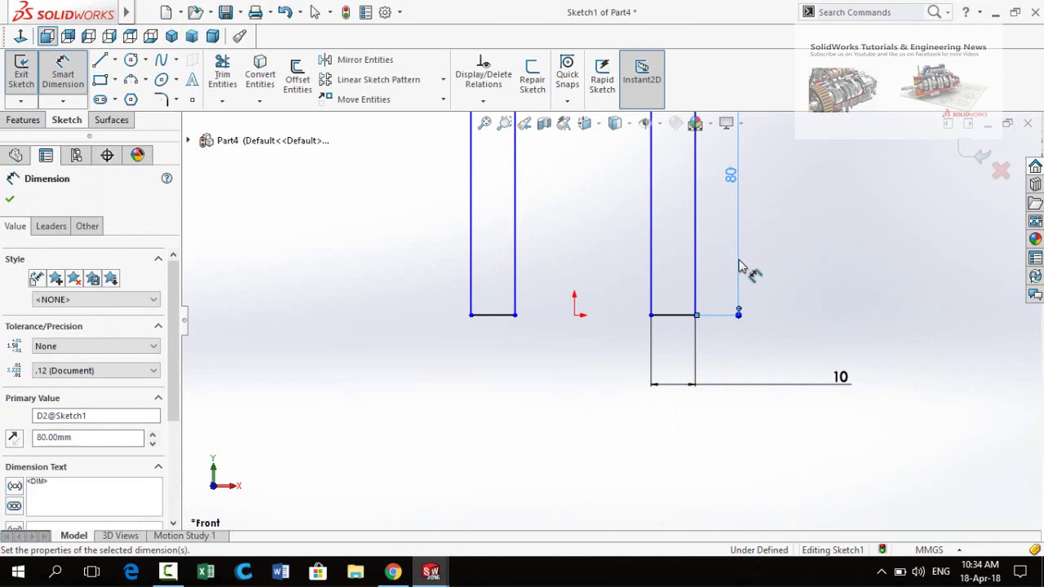
key(f)
scroll(601, 359, up, 1)
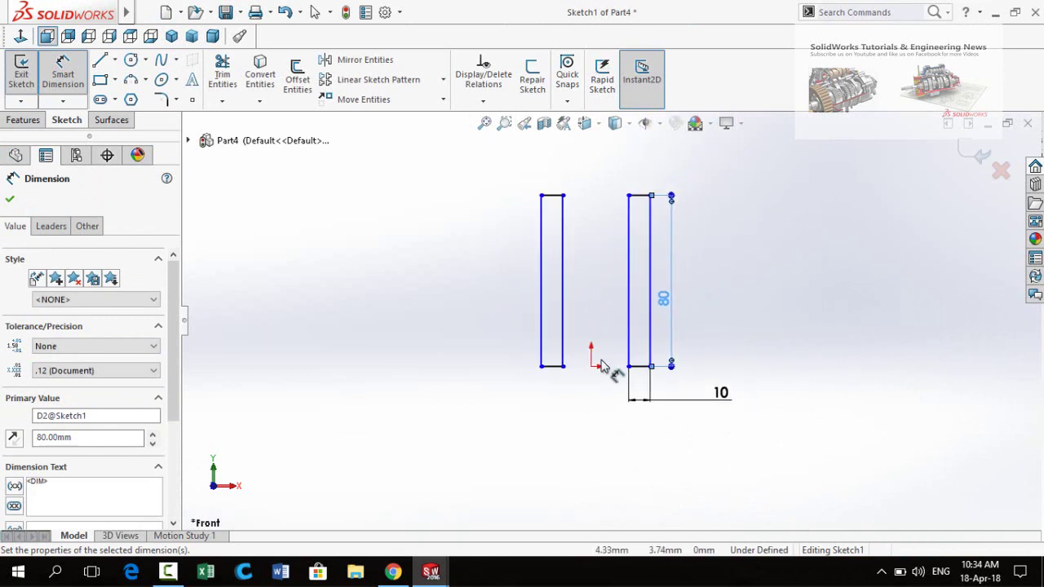
Dimension the distance between the outer vertical sides of the two rectangles to 100 mm
scroll(595, 369, down, 1)
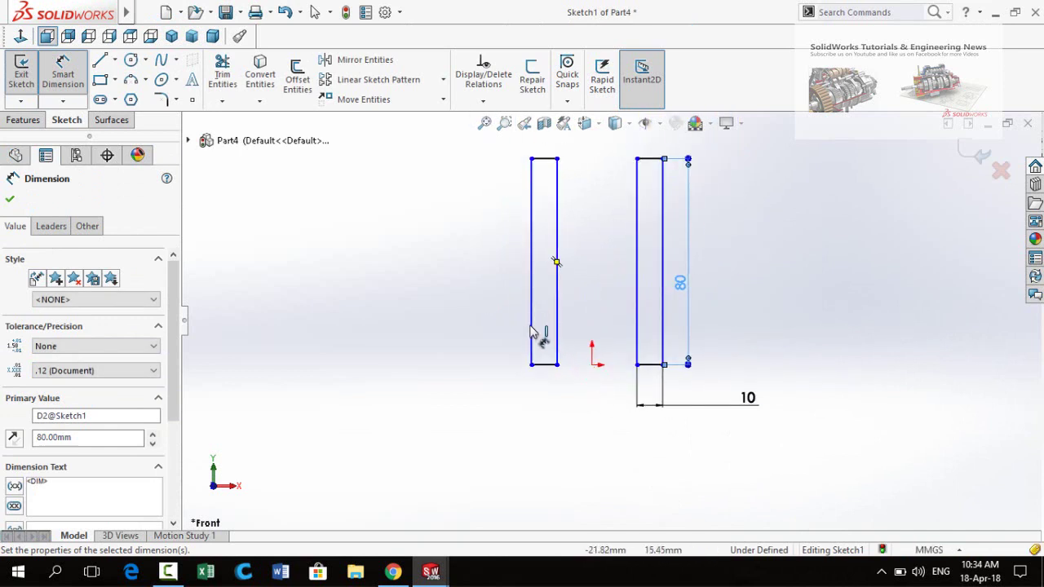
drag(531, 338, 665, 333)
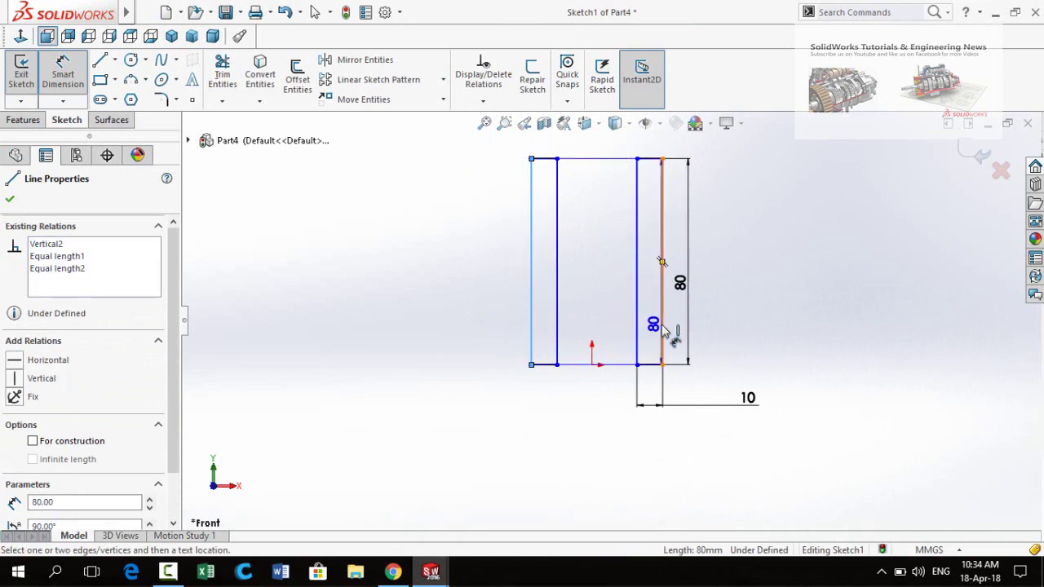
click(663, 328)
scroll(424, 335, up, 3)
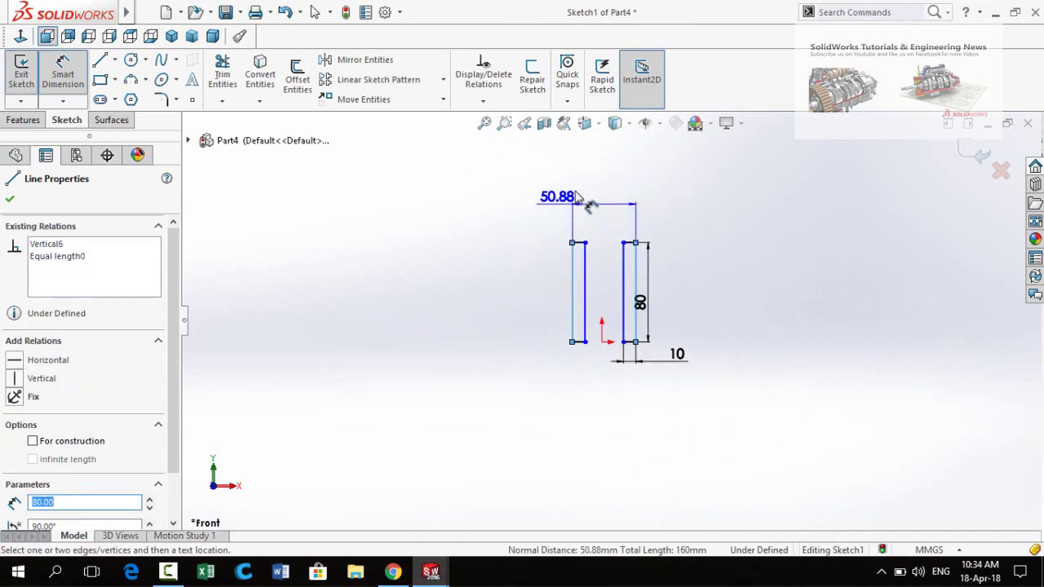
scroll(586, 204, down, 3)
click(613, 210)
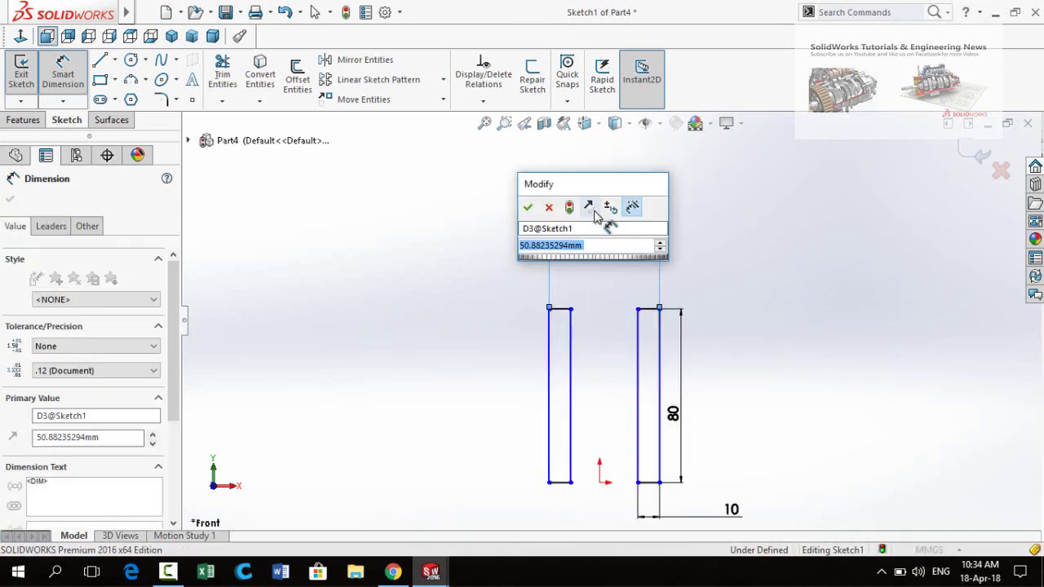
text(100)
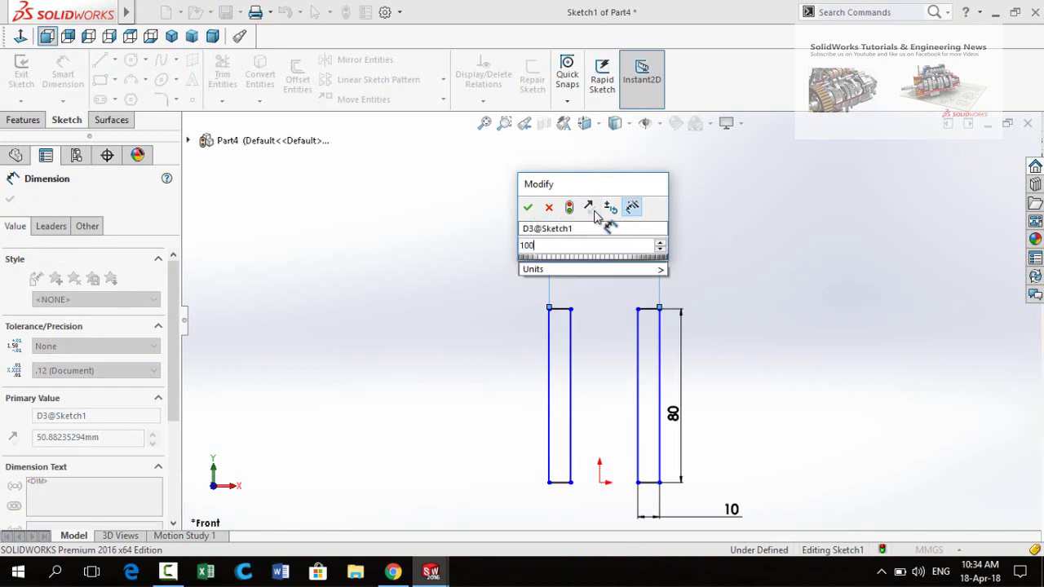
key(Return)
scroll(608, 318, up, 2)
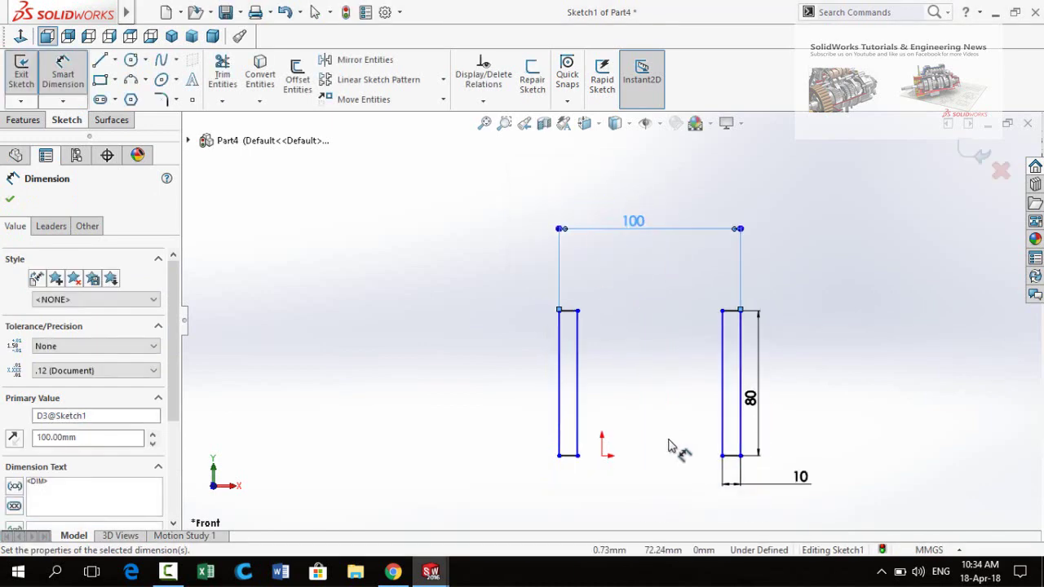
click(674, 463)
Dimension the distance from the origin to the left rectangle's inner side to 40 mm
scroll(644, 460, down, 2)
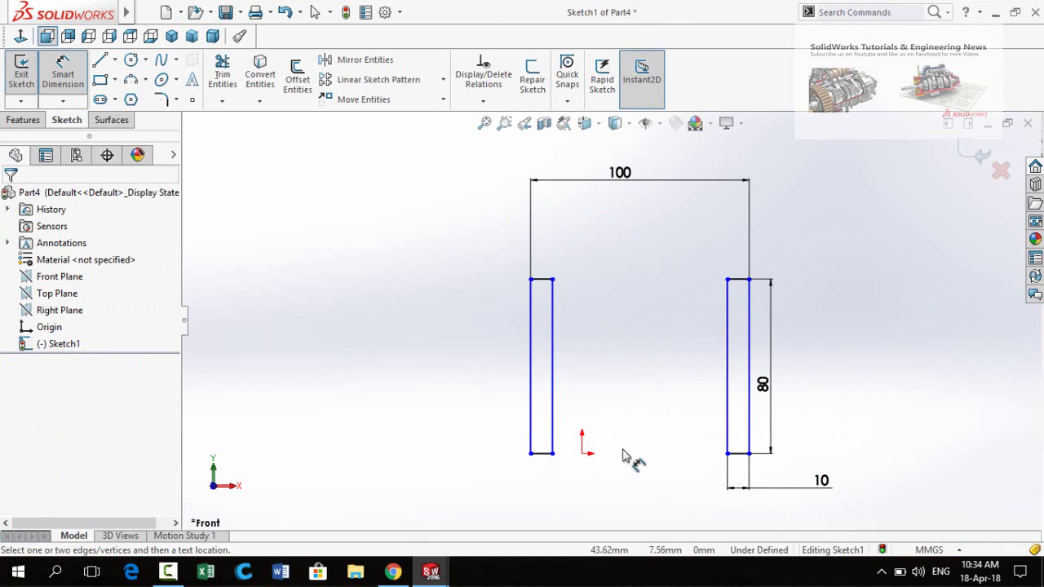
click(581, 453)
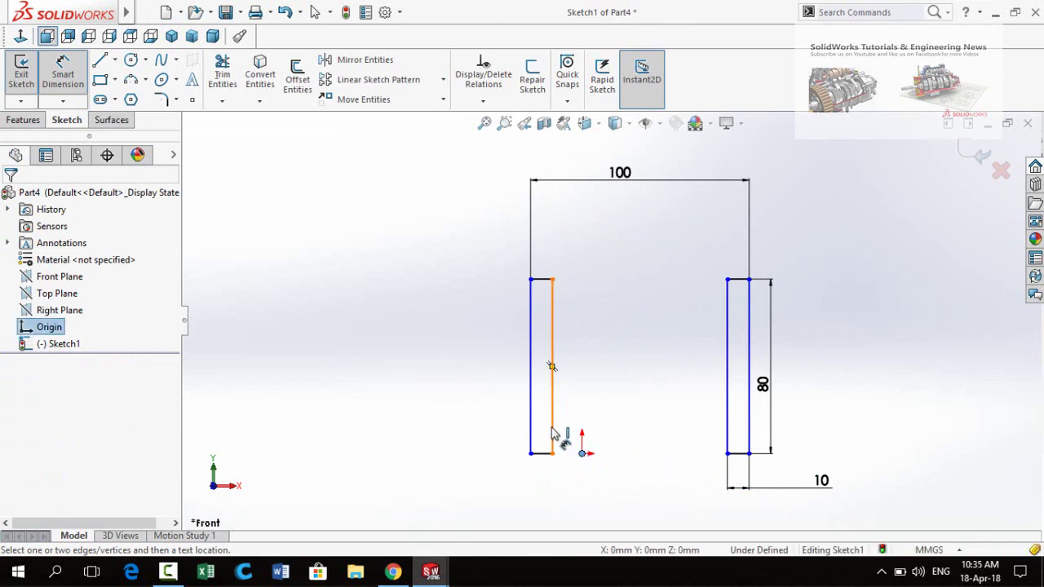
click(552, 367)
click(505, 510)
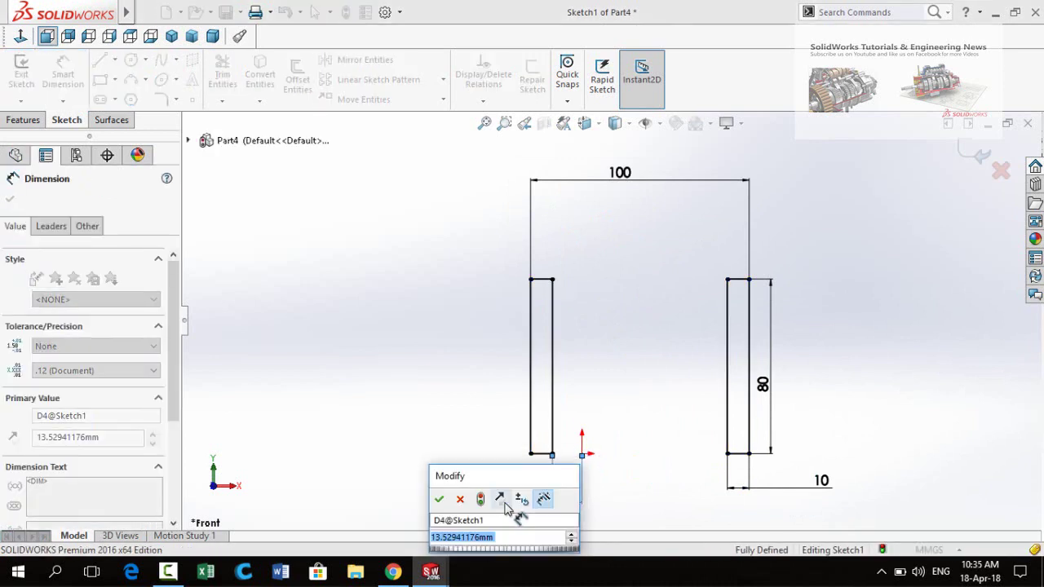
text(40)
key(Return)
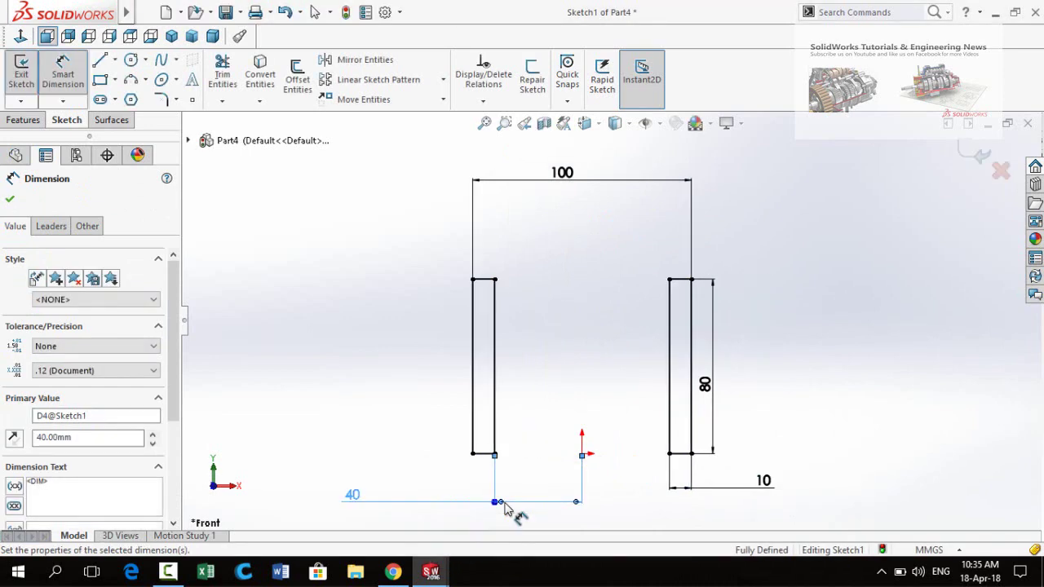
scroll(574, 445, up, 2)
scroll(596, 404, down, 1)
key(Escape)
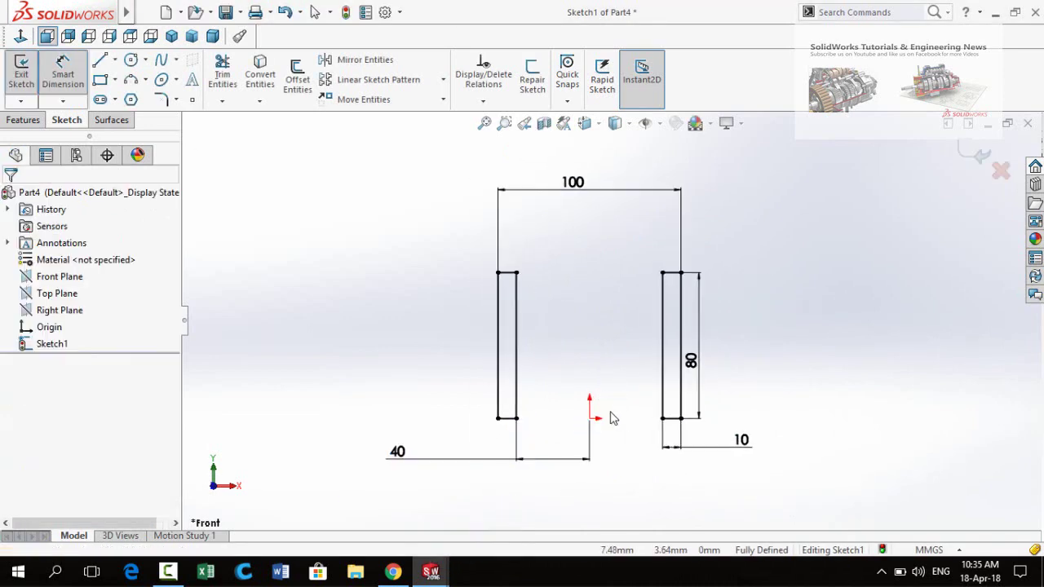
Extrude both rectangles as a blind boss 40 mm deep
click(24, 122)
click(27, 94)
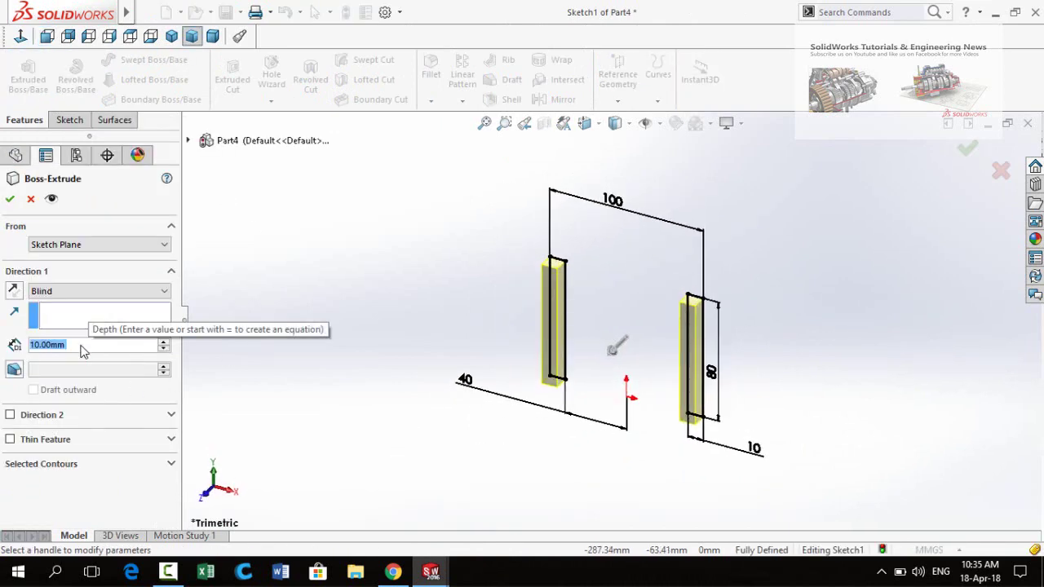
text(40)
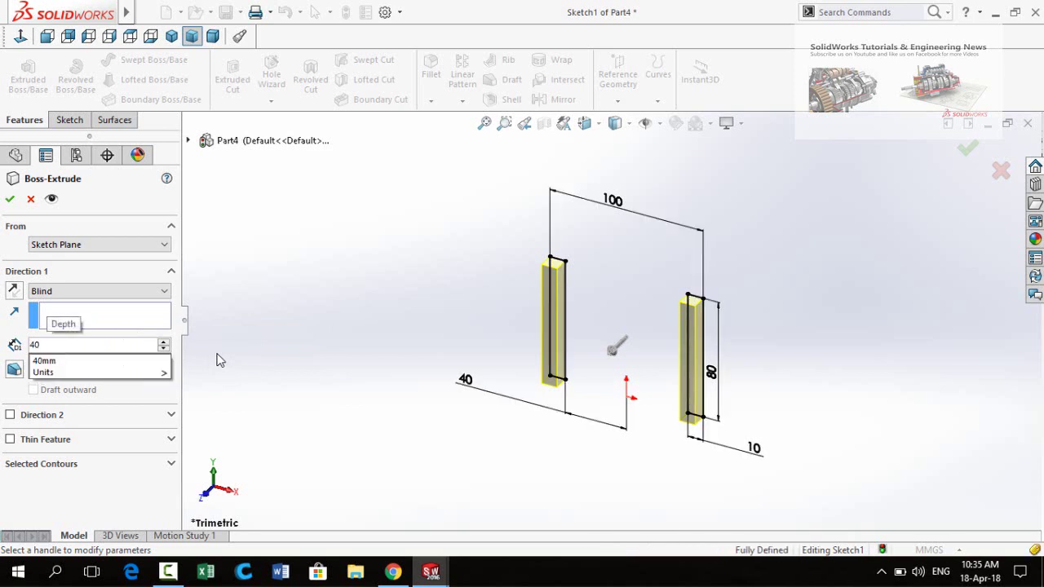
key(Return)
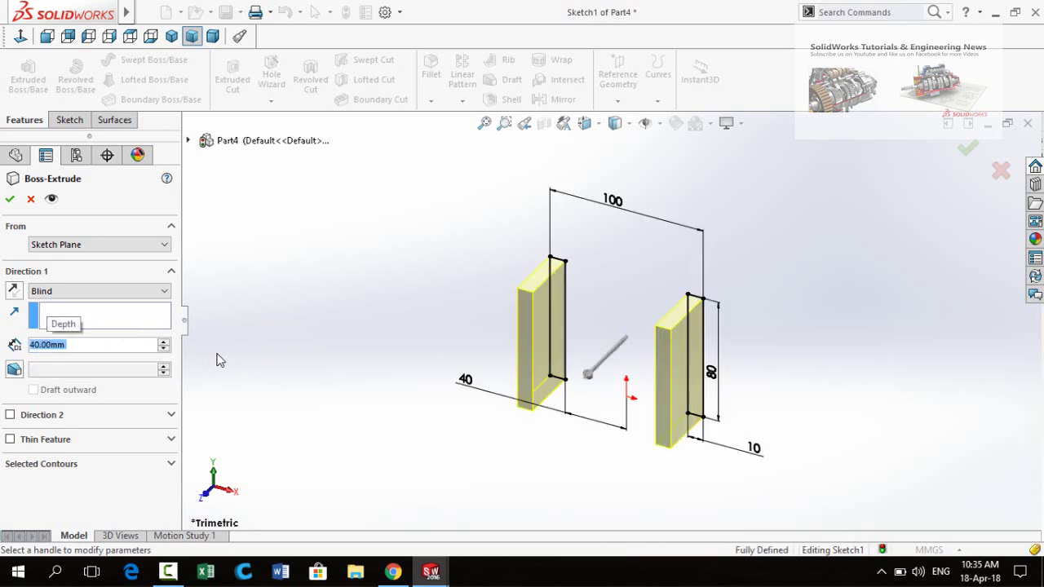
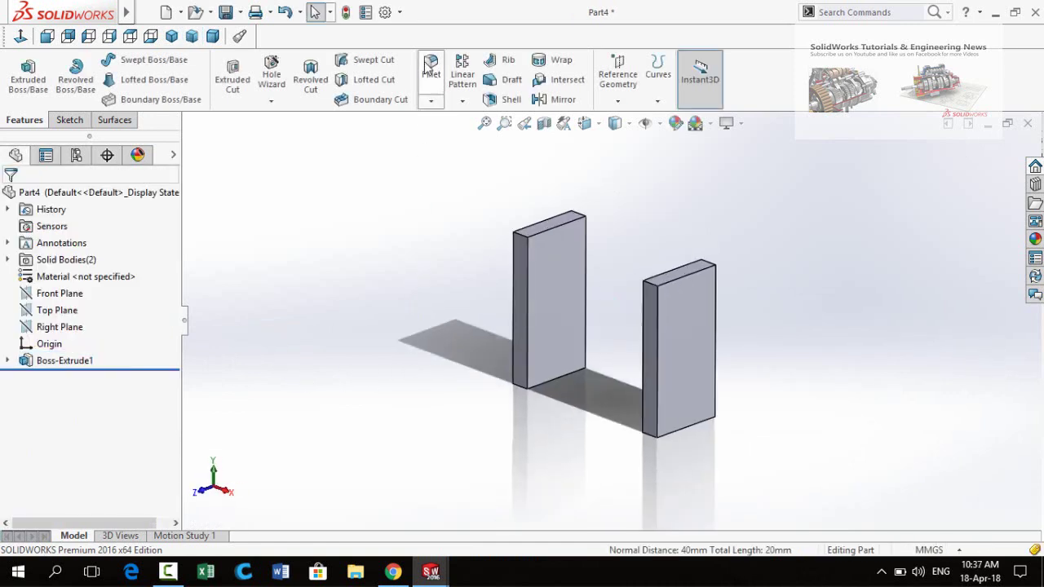
Fillet the two upper corner edges of the left plate with a 20 mm radius to round its end
click(430, 71)
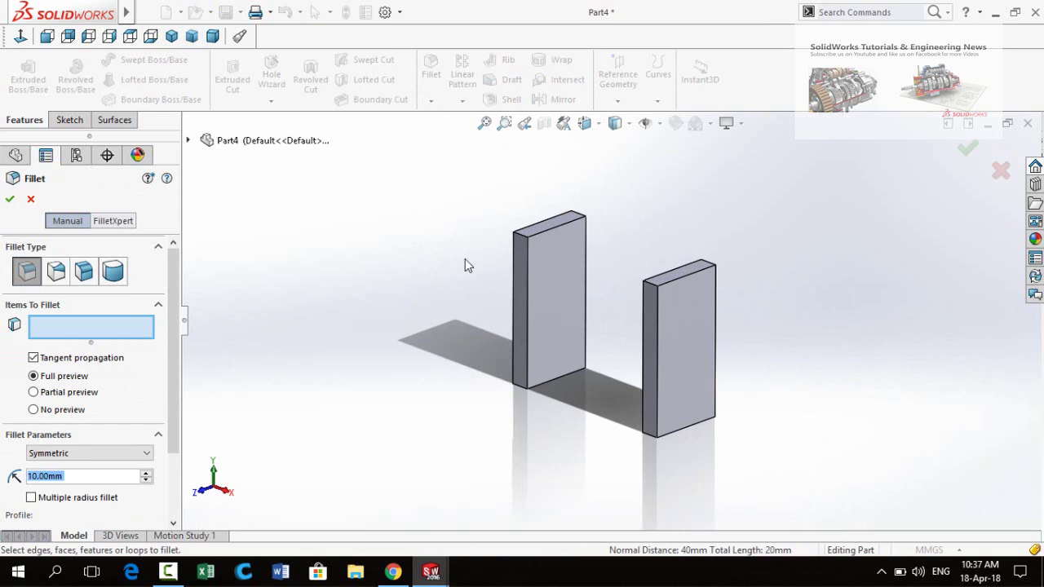
scroll(509, 257, down, 2)
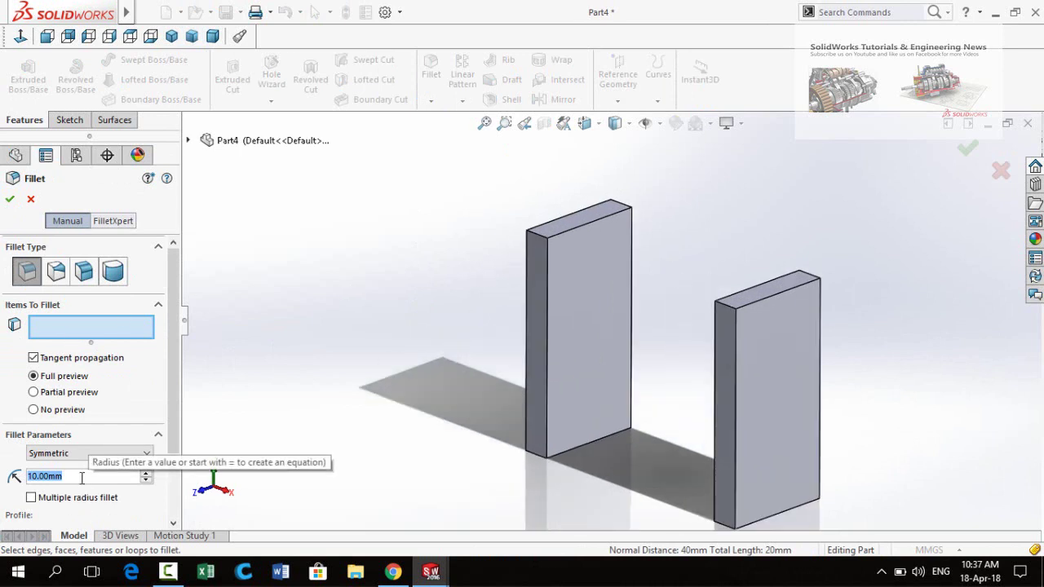
text(20)
key(Return)
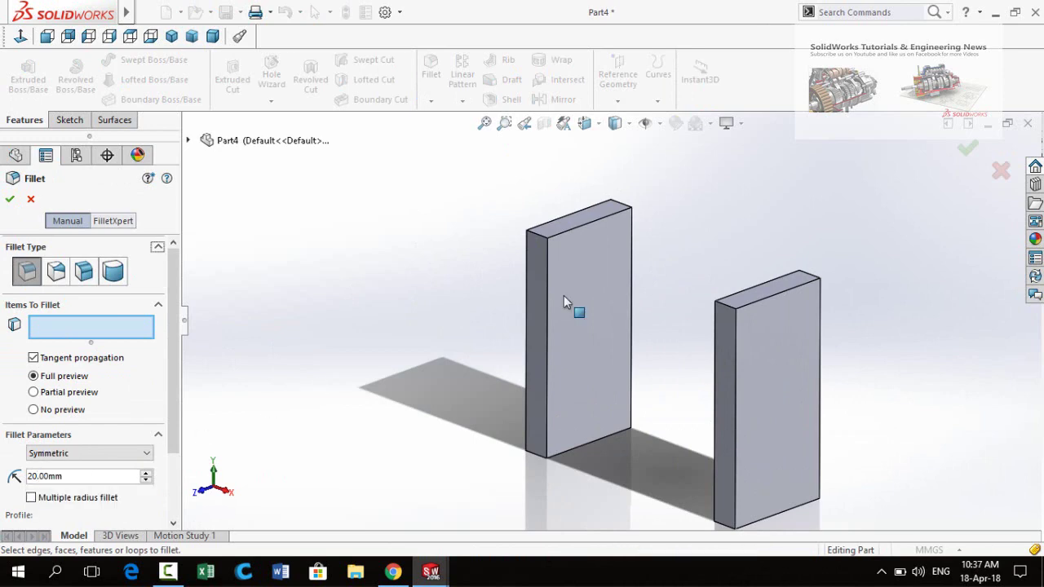
click(539, 235)
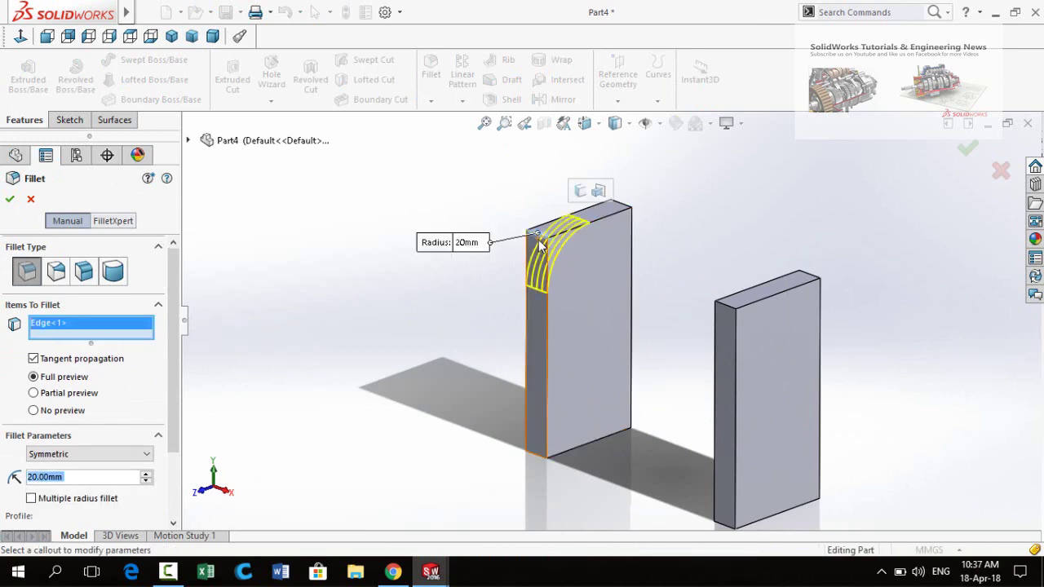
middle_drag(697, 237, 654, 299)
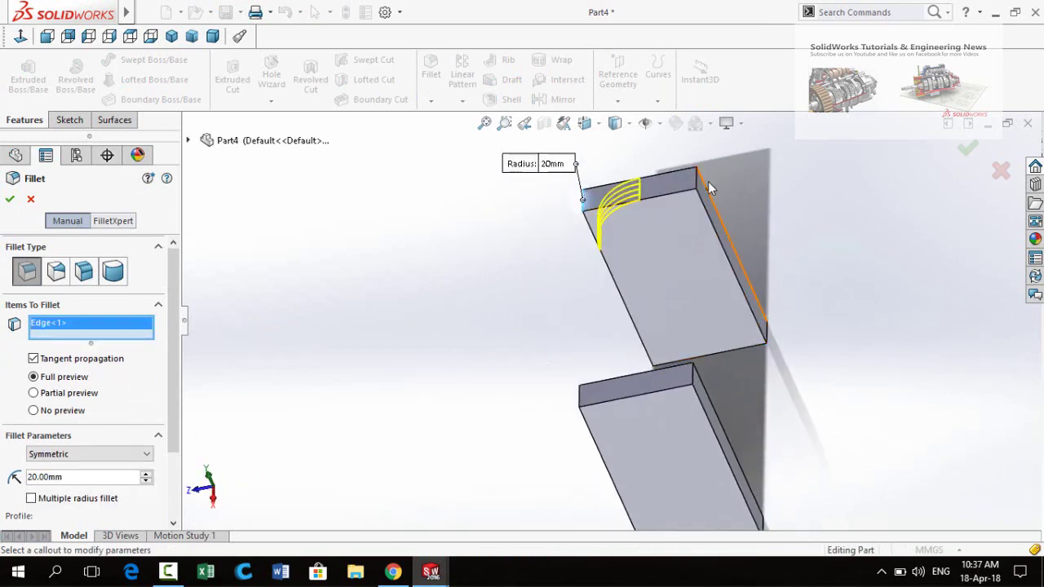
scroll(707, 181, down, 2)
scroll(705, 182, down, 2)
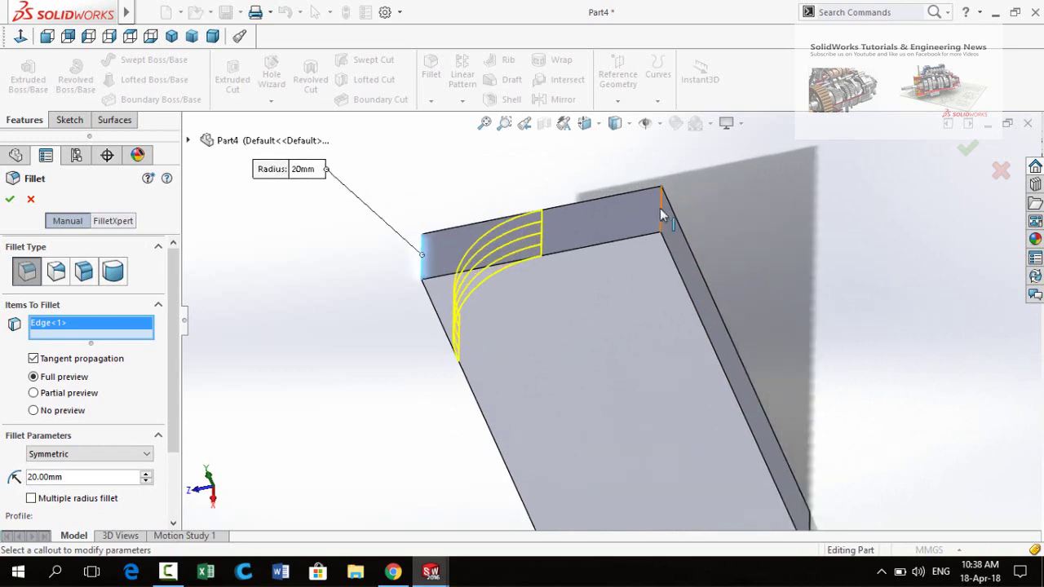
click(661, 210)
scroll(618, 303, up, 3)
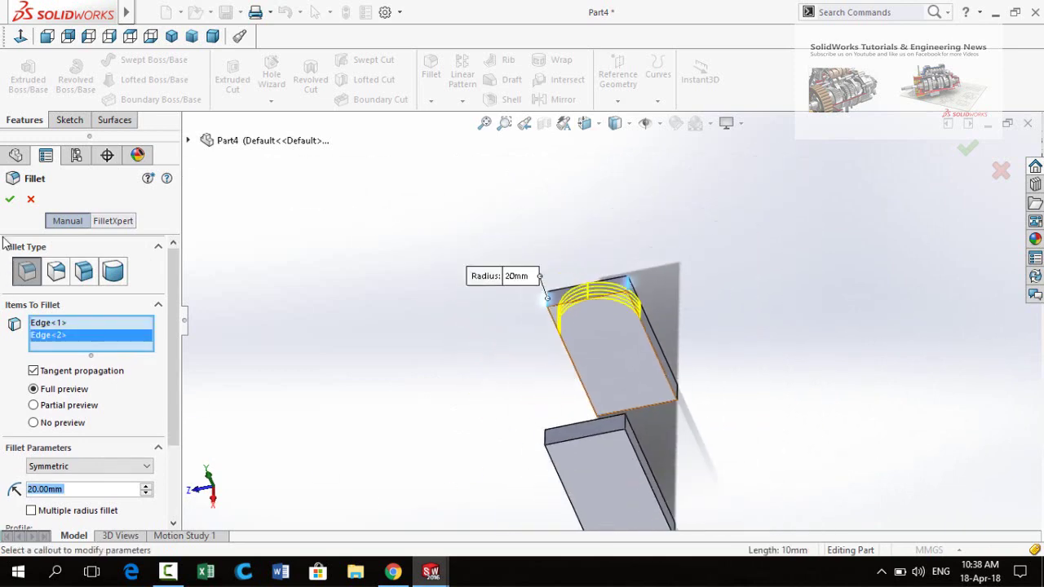
click(11, 202)
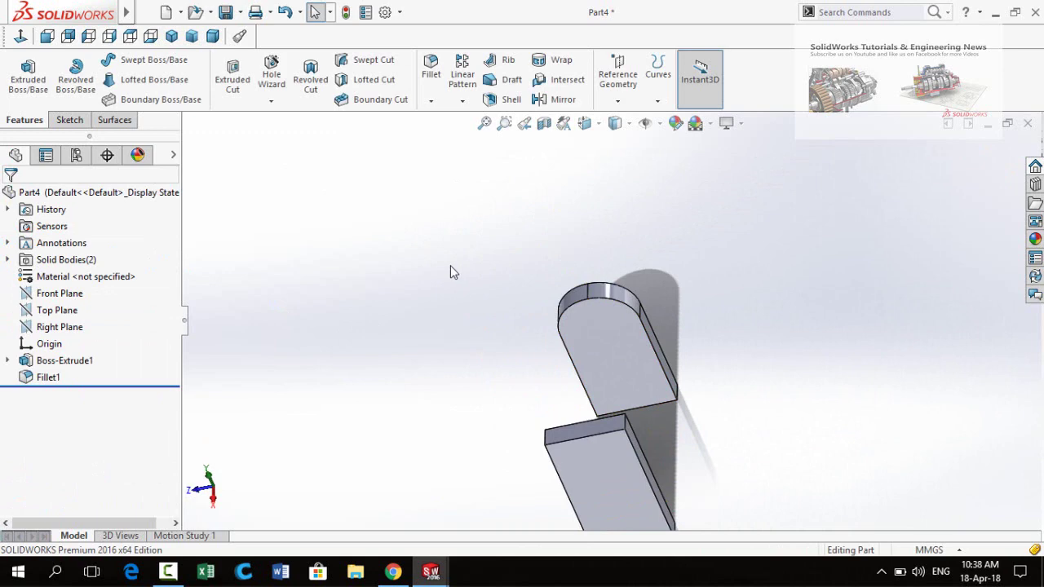
Fillet the two upper corner edges of the right plate with a 20 mm radius
click(430, 69)
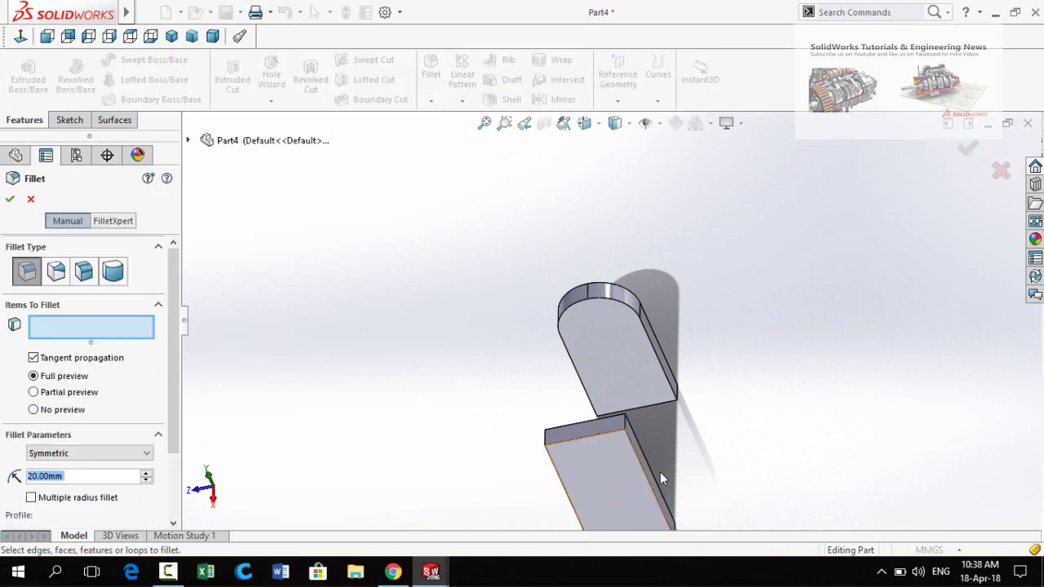
scroll(660, 472, down, 3)
click(578, 343)
middle_drag(517, 400, 481, 369)
click(481, 369)
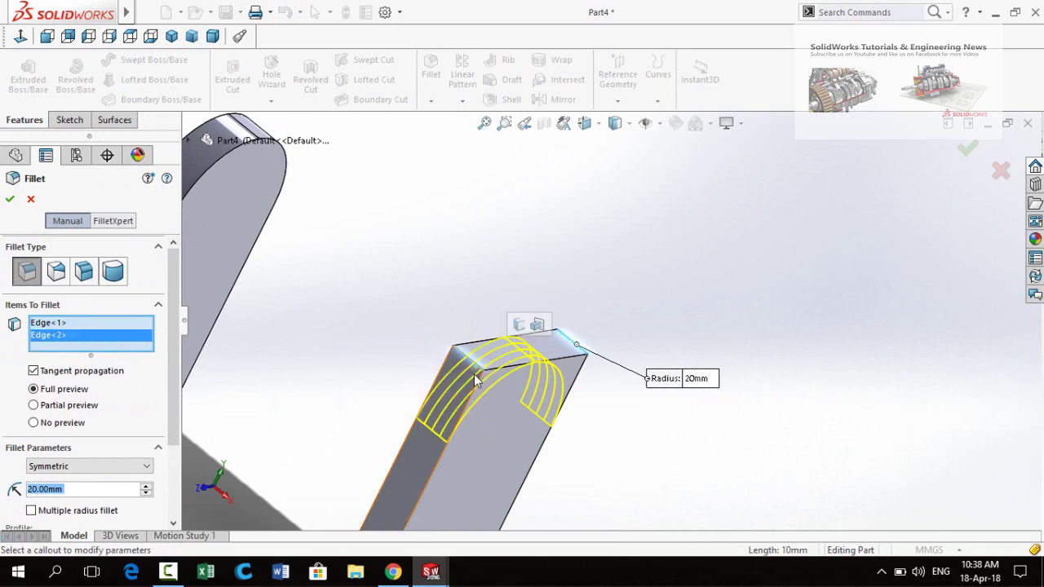
scroll(615, 319, up, 3)
click(10, 202)
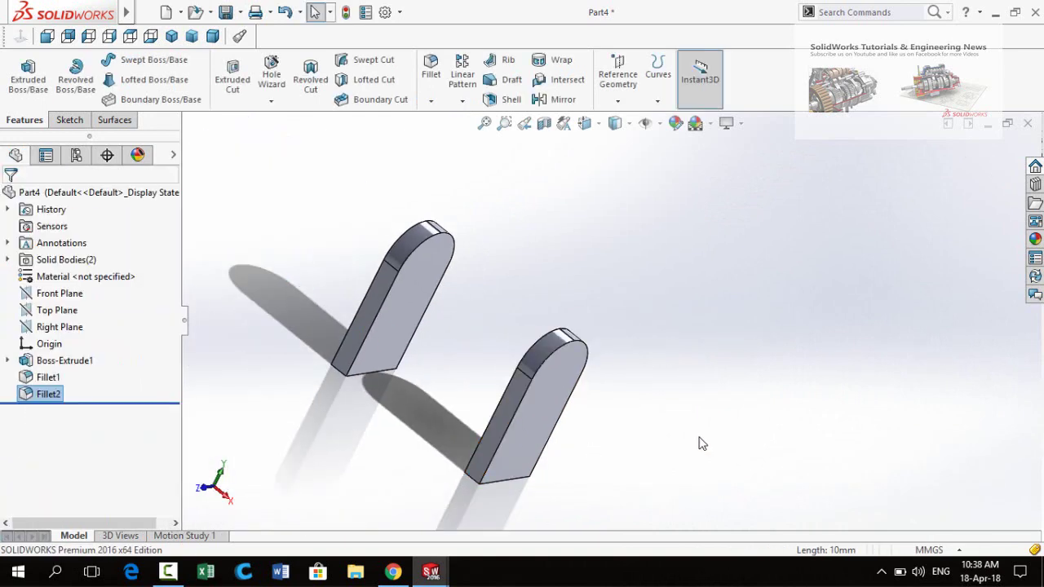
Start a sketch on the outer flat face of the right plate and view it head-on
middle_drag(622, 424, 435, 361)
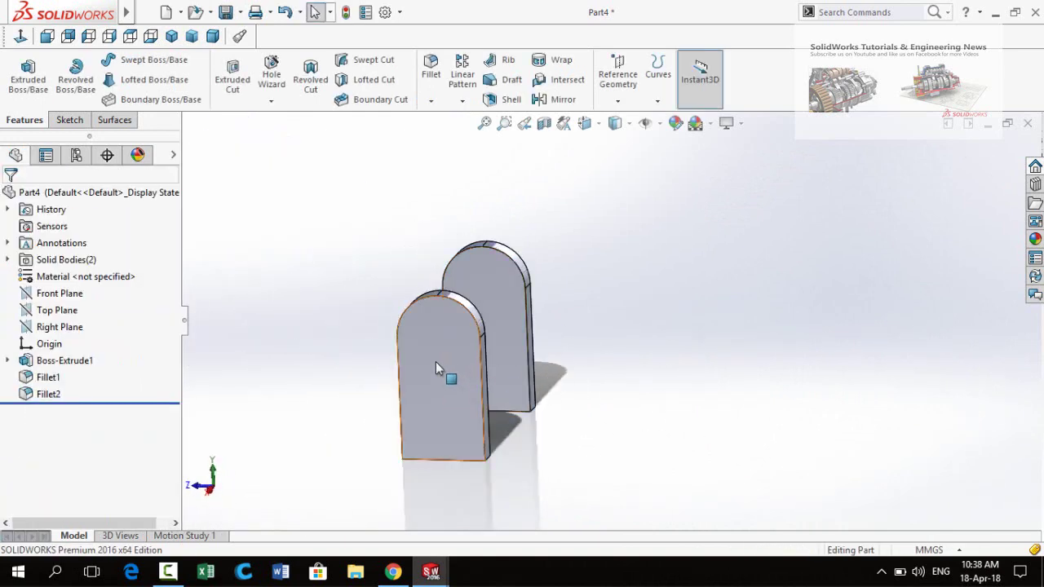
click(445, 344)
click(506, 297)
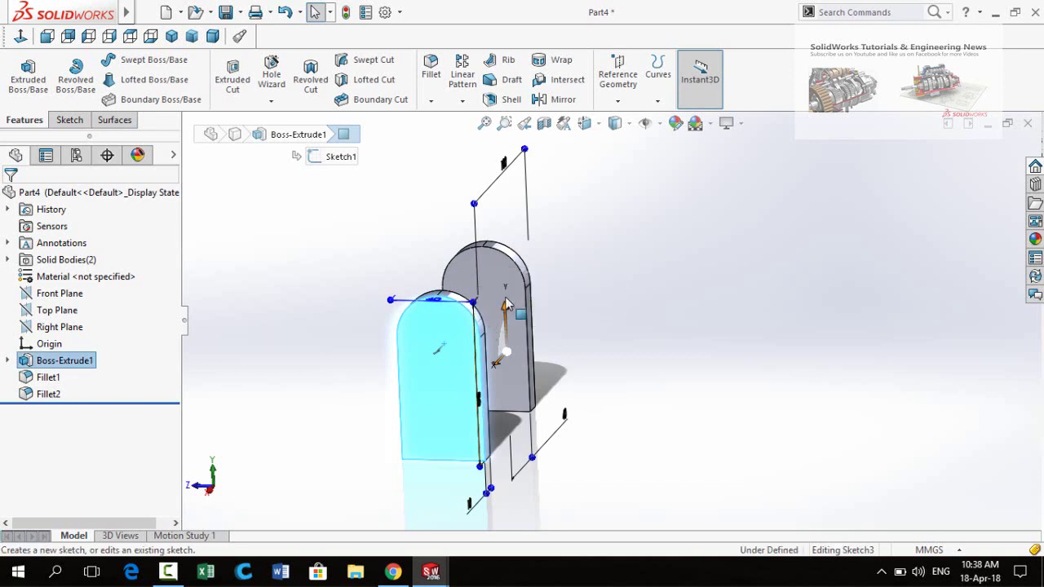
click(20, 35)
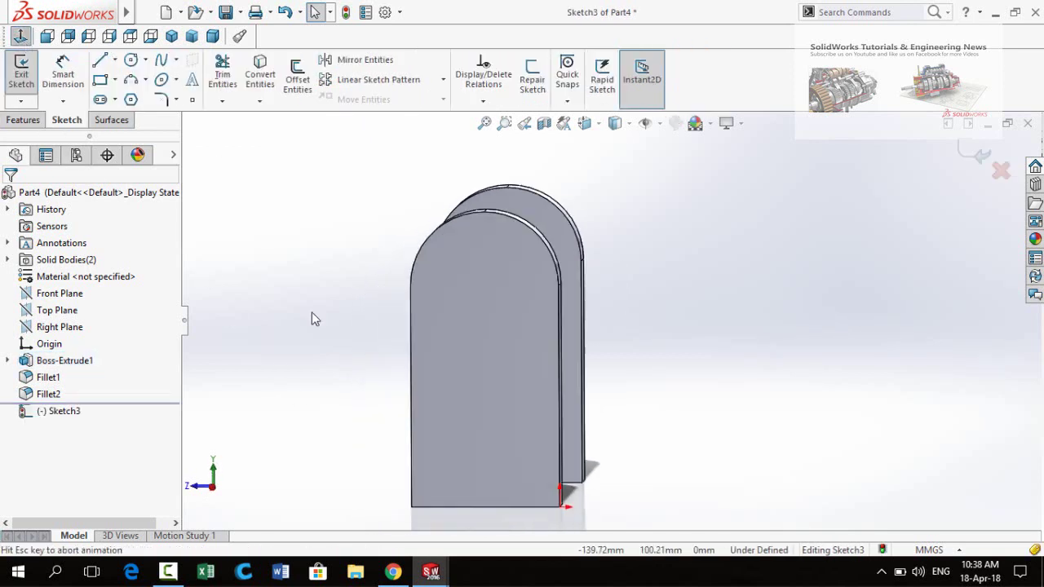
Draw a horizontal construction line across the plate between the two ends of its rounded top
click(100, 61)
scroll(623, 232, down, 1)
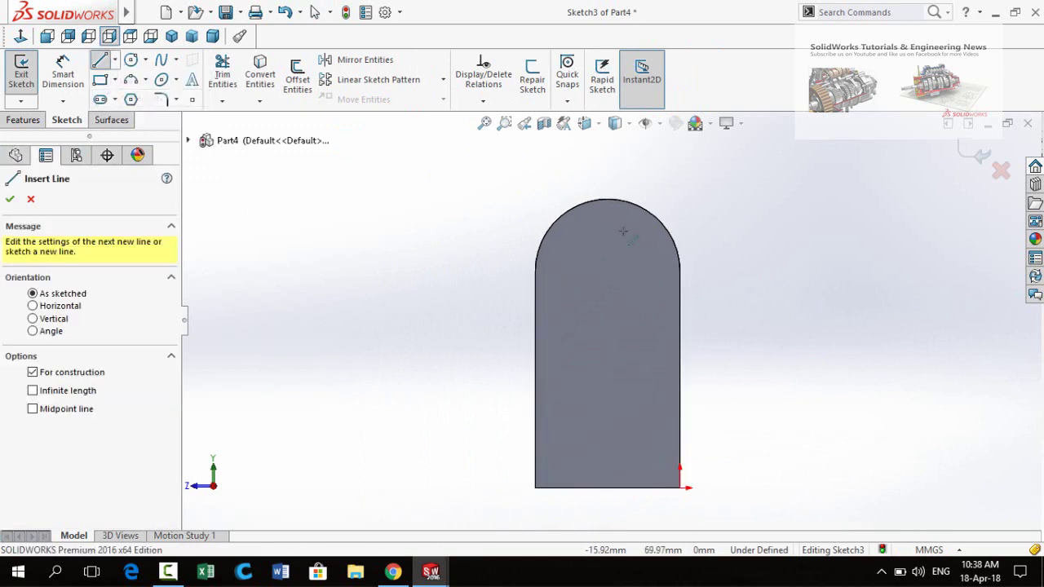
scroll(617, 253, down, 1)
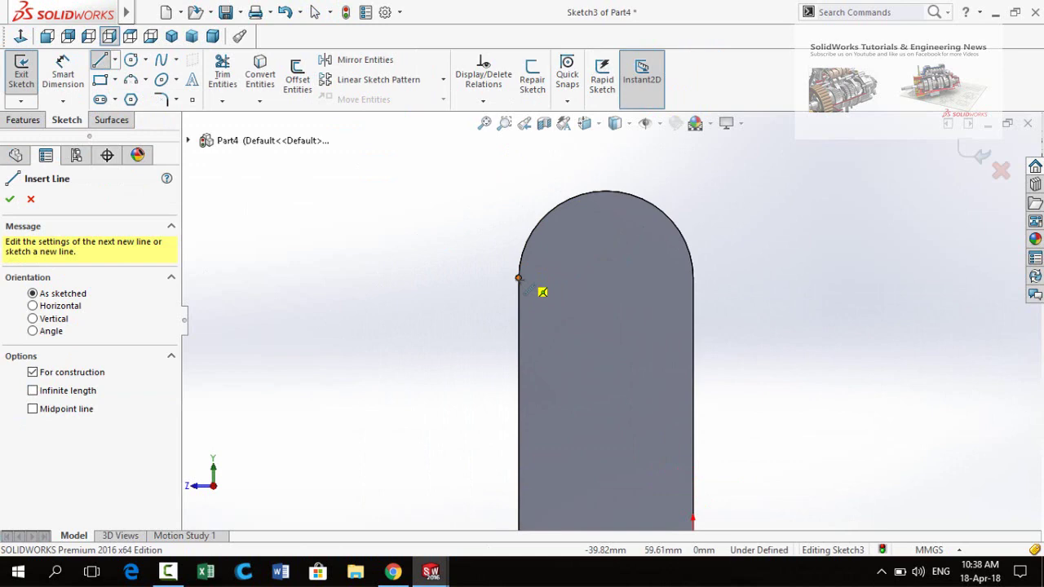
click(519, 278)
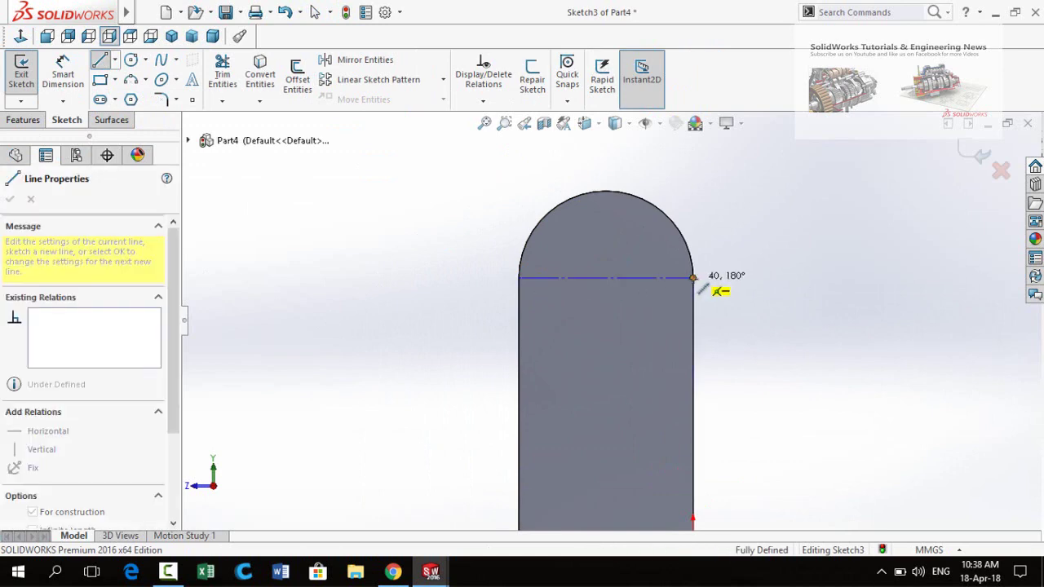
click(693, 278)
key(Escape)
Sketch a circle centred on the construction line's midpoint and dimension its diameter to 20 mm
click(130, 62)
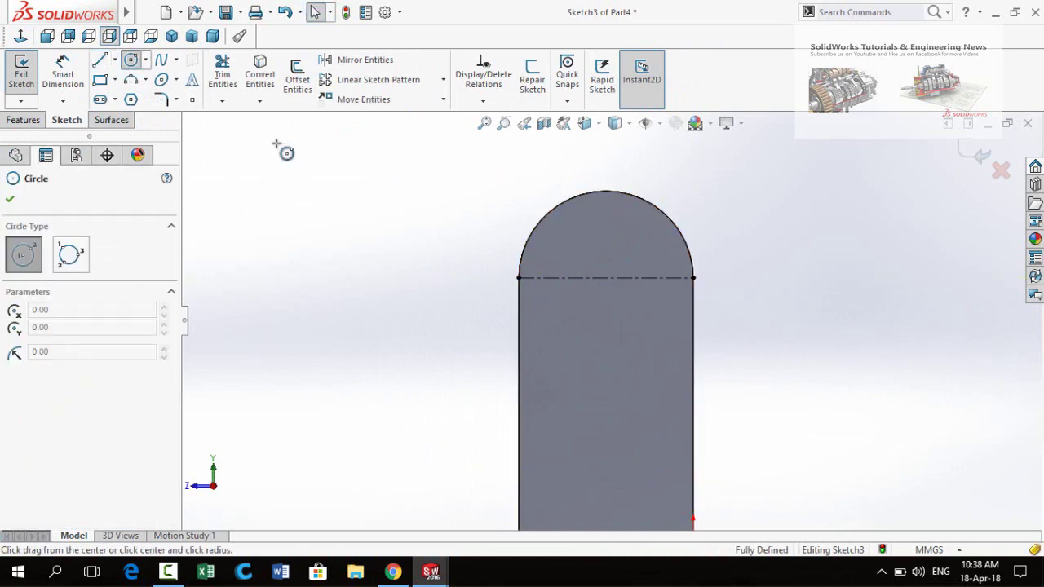
click(606, 278)
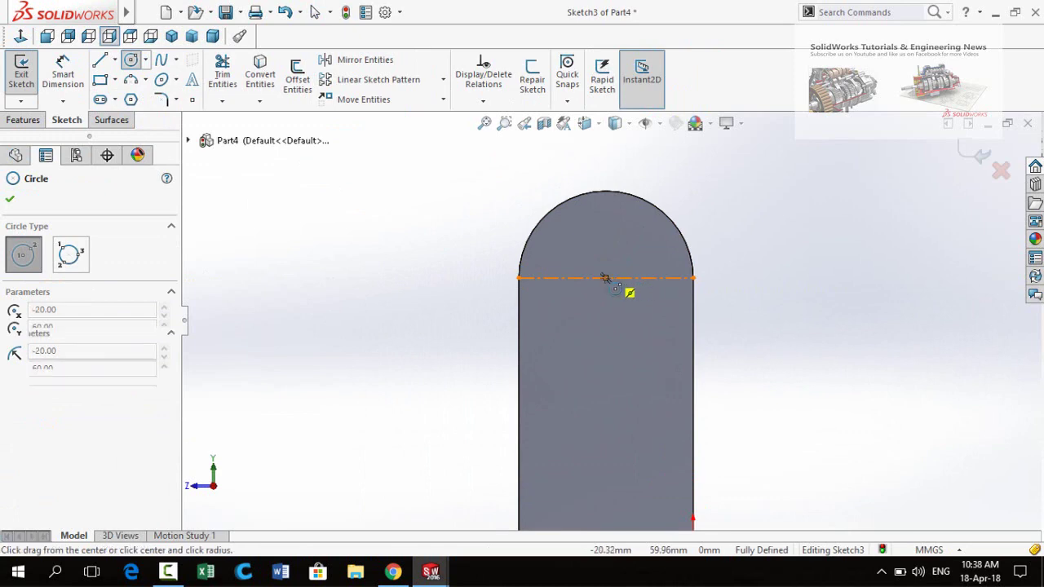
click(605, 327)
key(d)
click(571, 313)
click(428, 375)
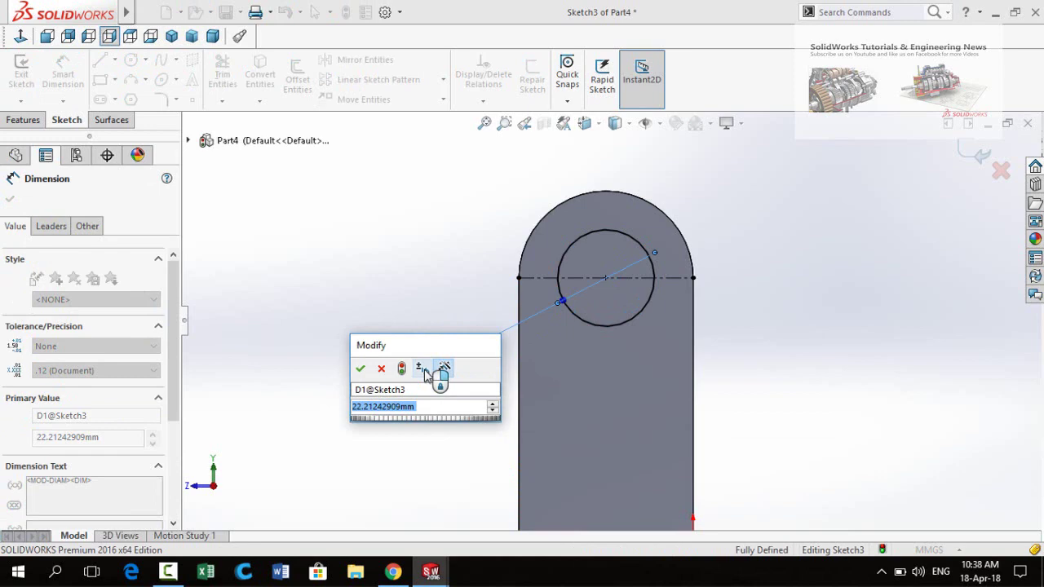
text(20)
key(Return)
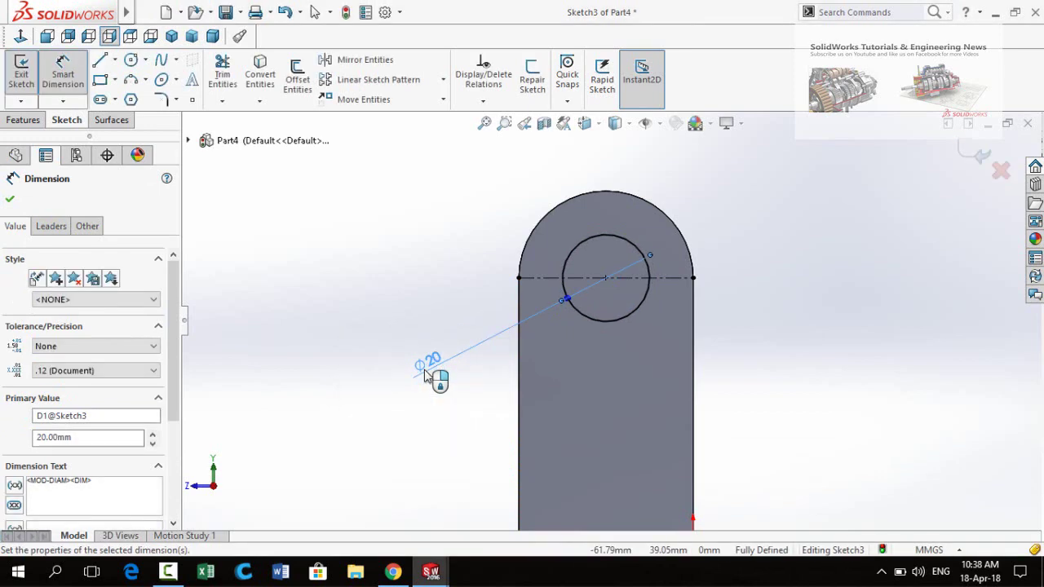
click(10, 200)
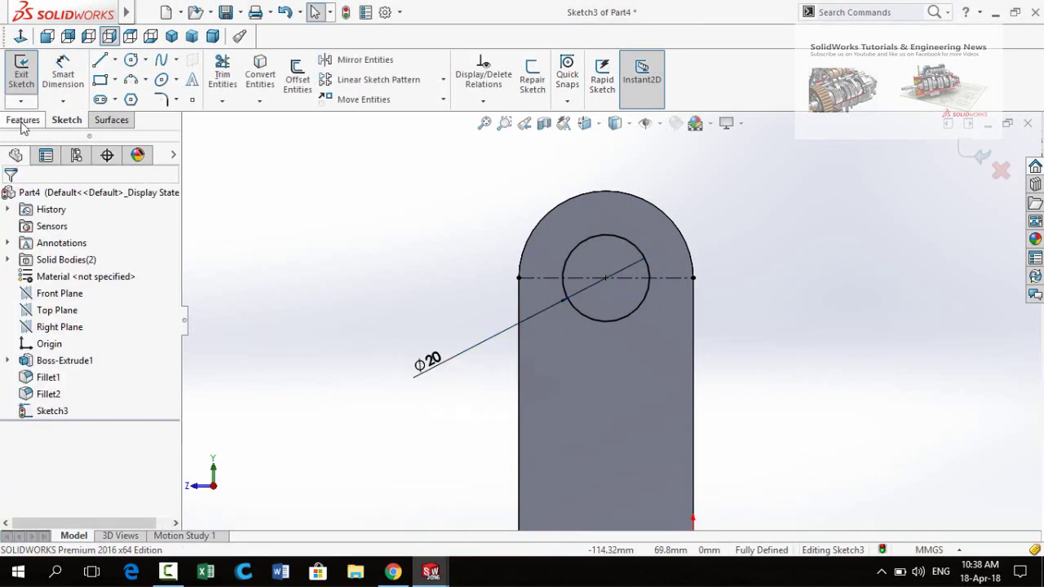
Cut the circle through both plates as a blind extruded cut 145 mm deep
click(25, 120)
click(230, 82)
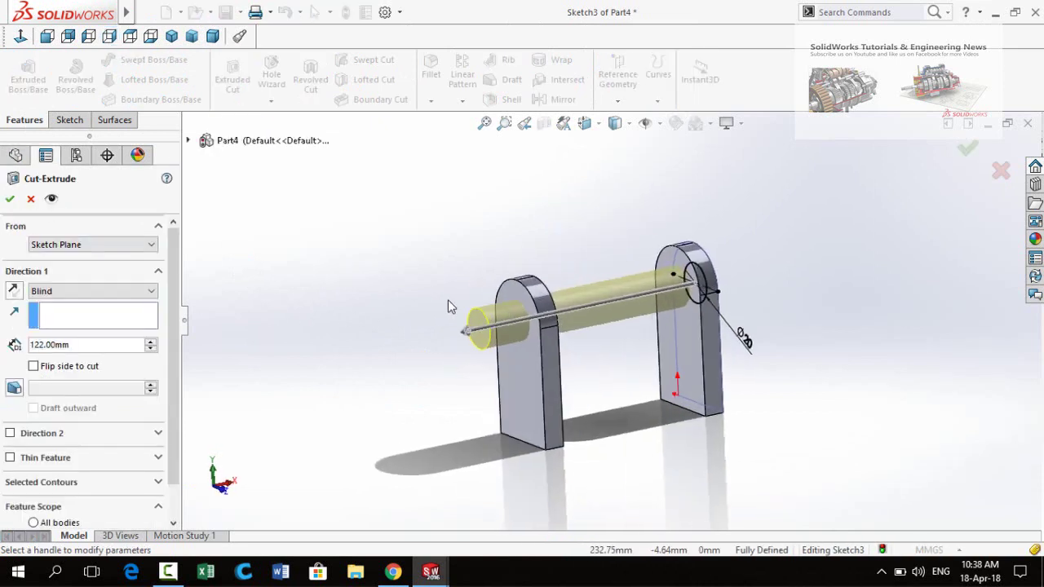
drag(469, 349, 444, 363)
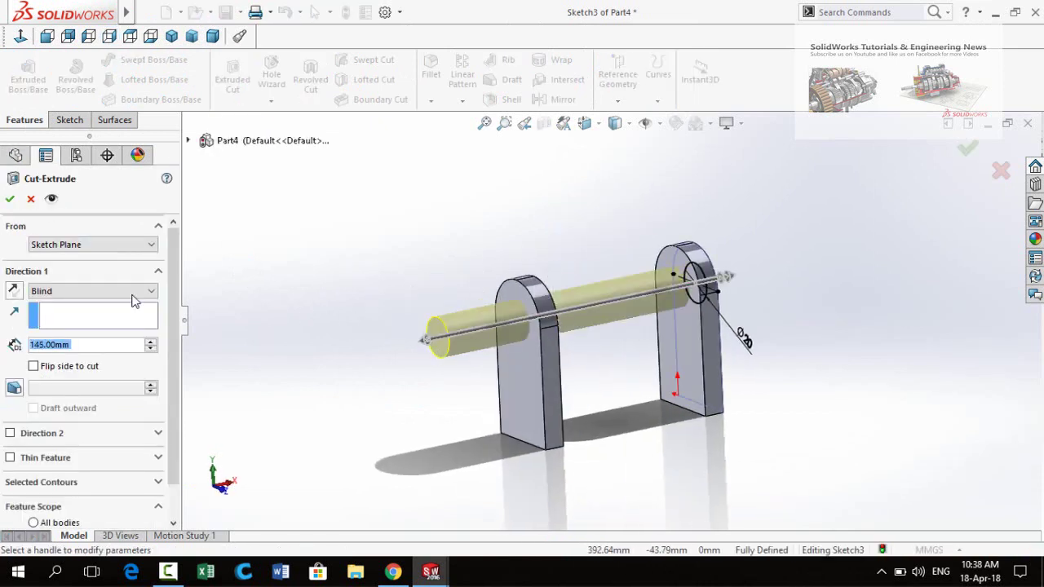
click(10, 199)
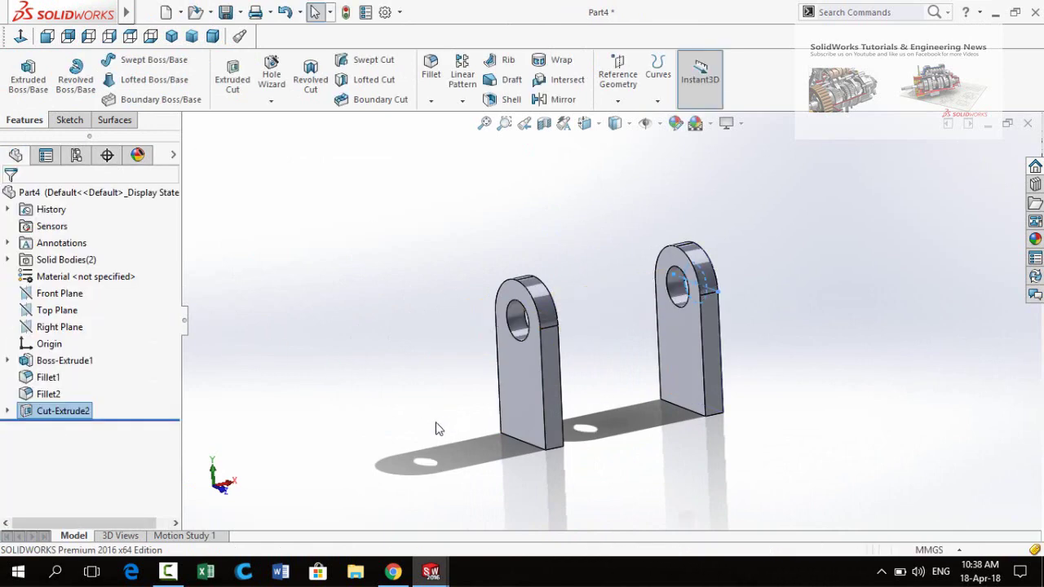
Start a sketch on the square bottom end face of the right plate and view it head-on
middle_drag(454, 426, 652, 420)
scroll(646, 333, down, 3)
click(637, 332)
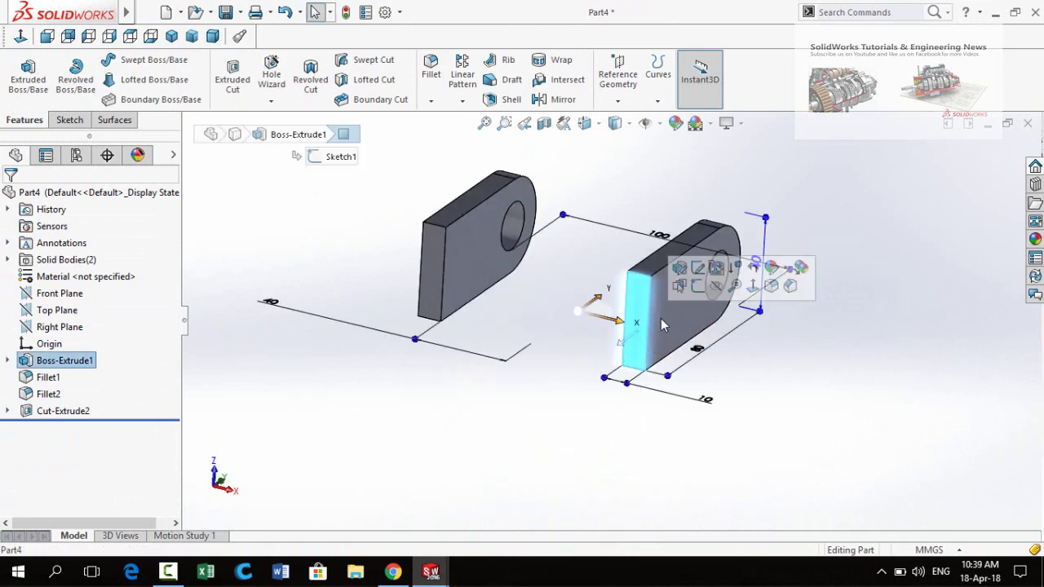
click(698, 286)
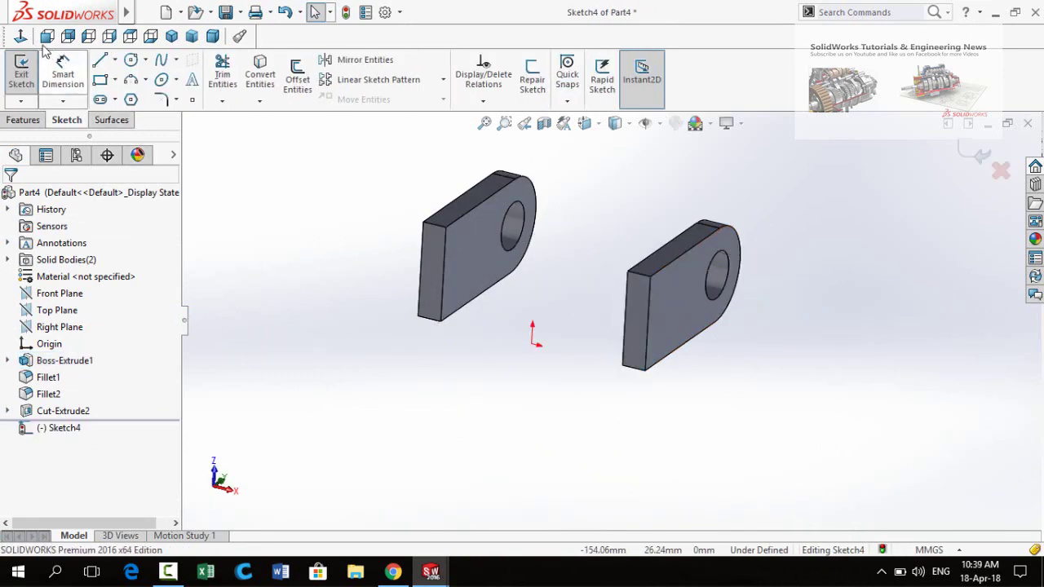
click(19, 37)
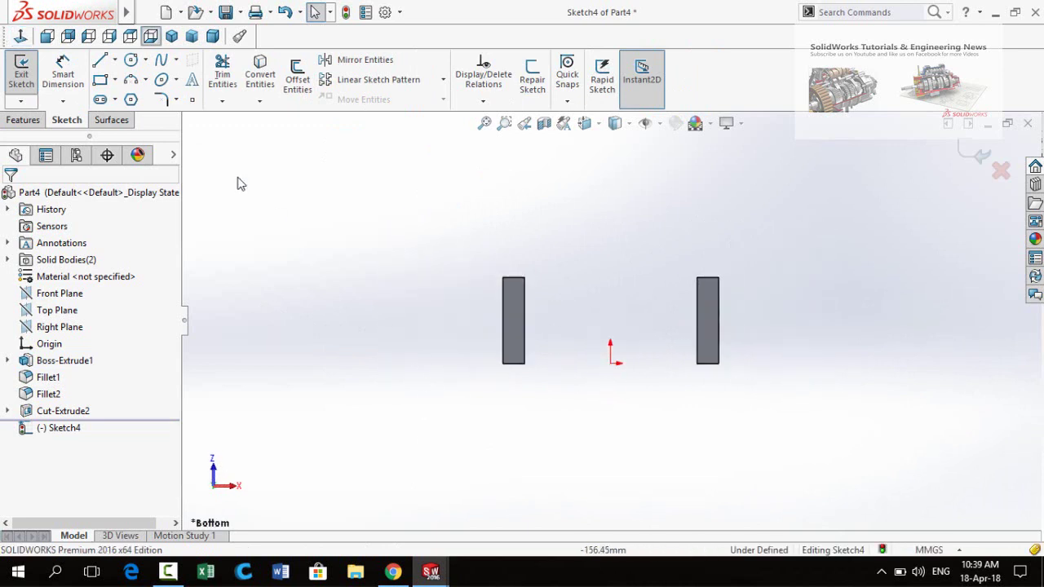
Draw a horizontal centerline joining the midpoints of the two plates' inner bottom edges
click(114, 60)
click(155, 95)
scroll(540, 317, down, 2)
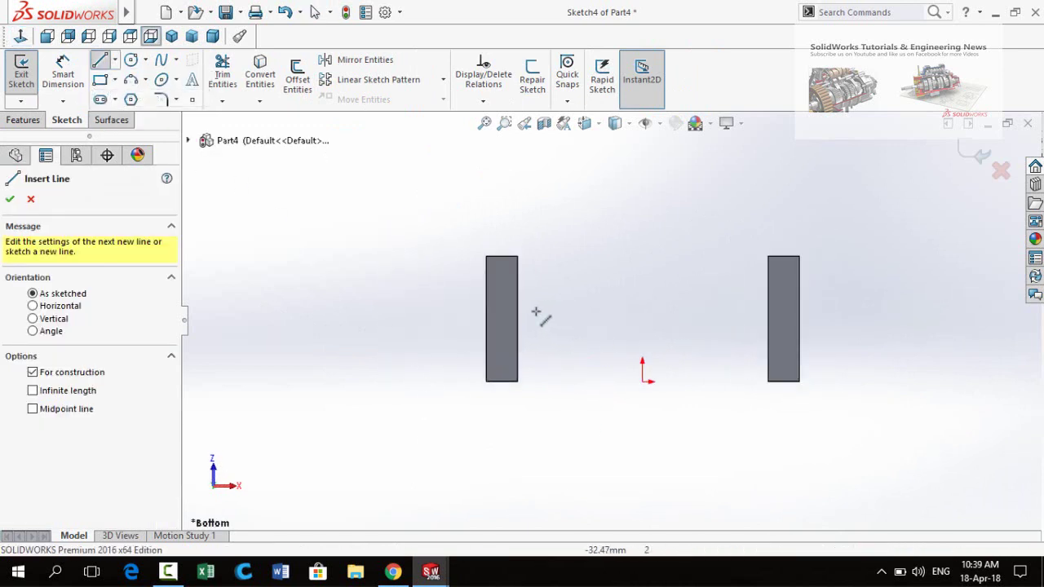
click(517, 318)
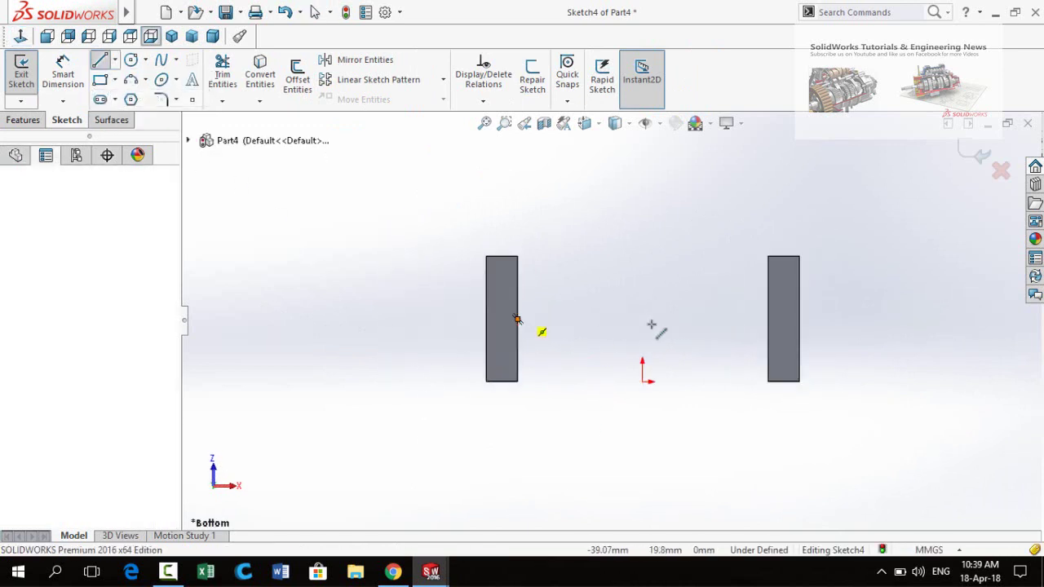
click(766, 318)
scroll(690, 396, up, 2)
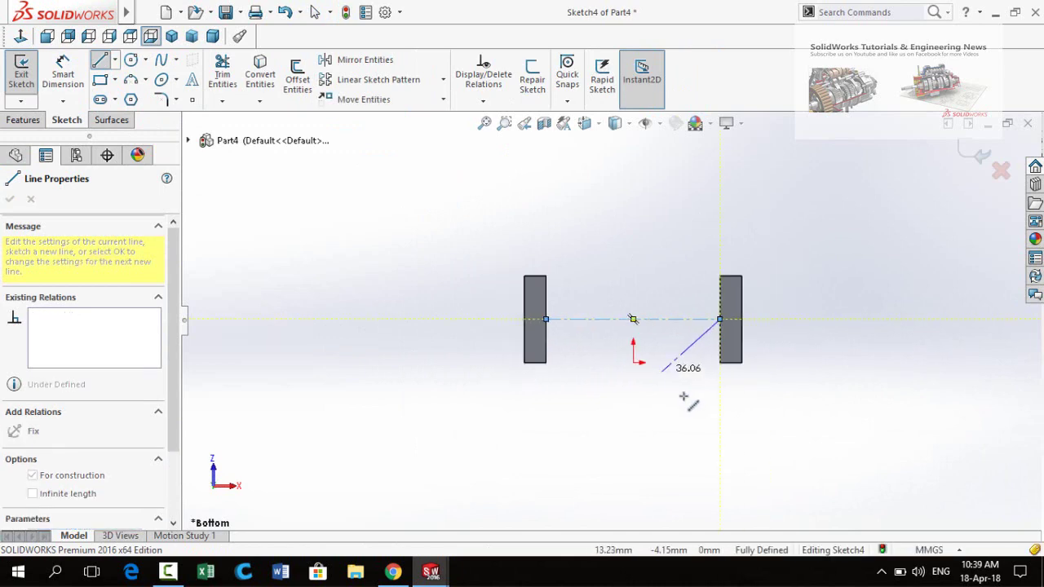
key(Escape)
key(Escape)
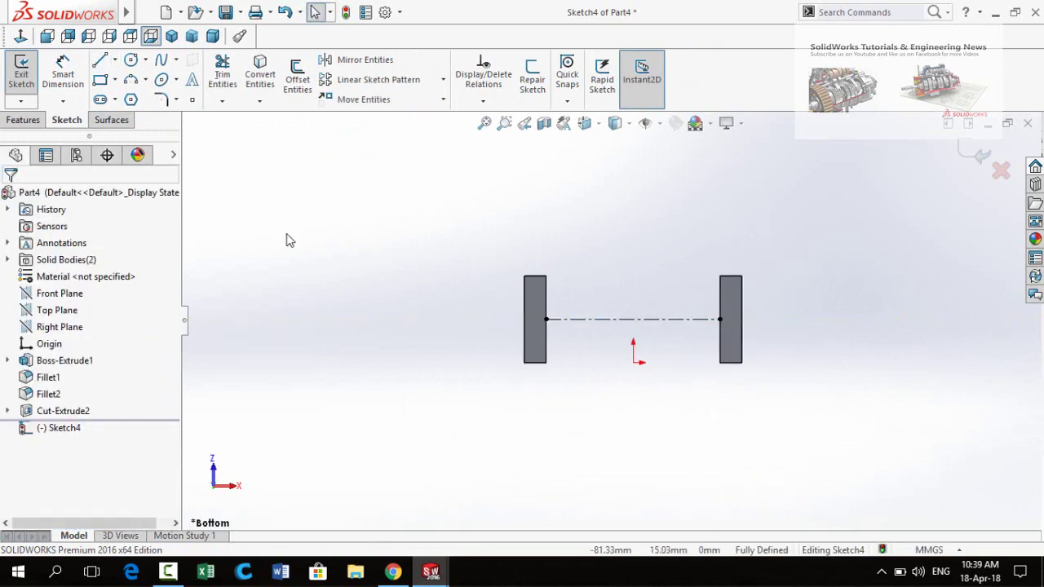
Sketch a circle of about 60 mm radius centred on the centerline's midpoint, enclosing both plates
click(132, 60)
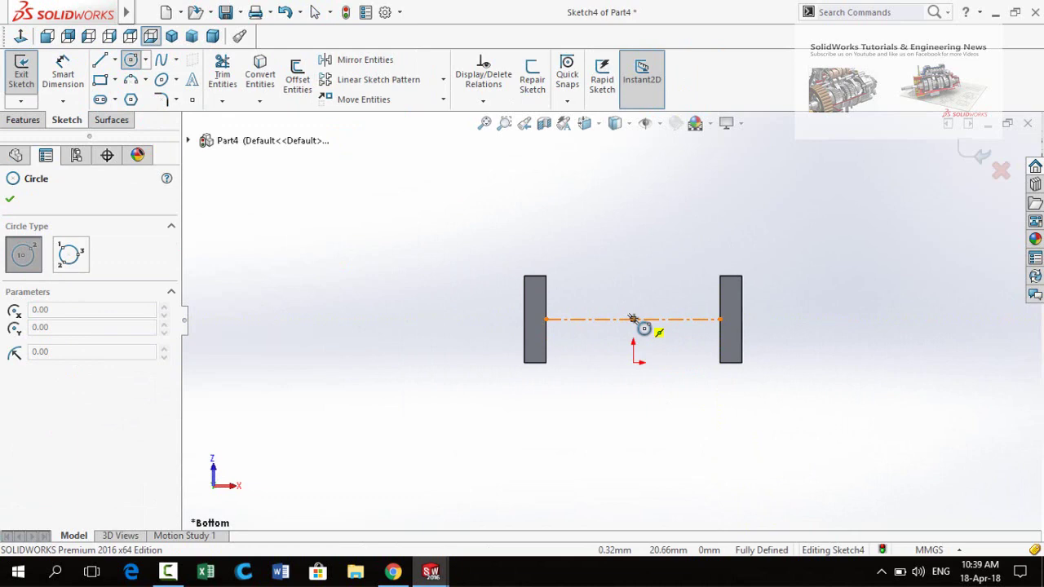
click(634, 319)
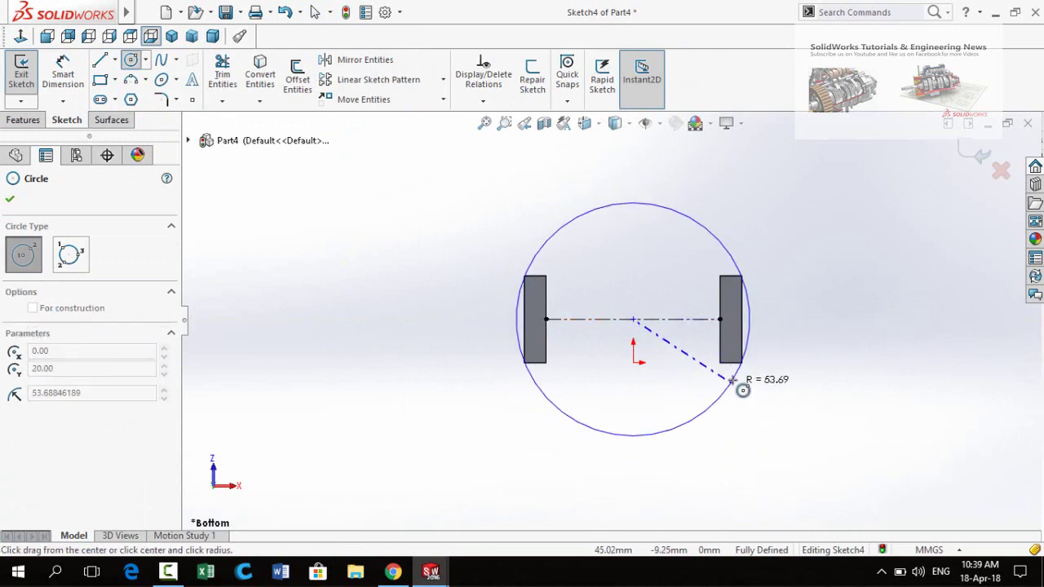
scroll(742, 384, down, 3)
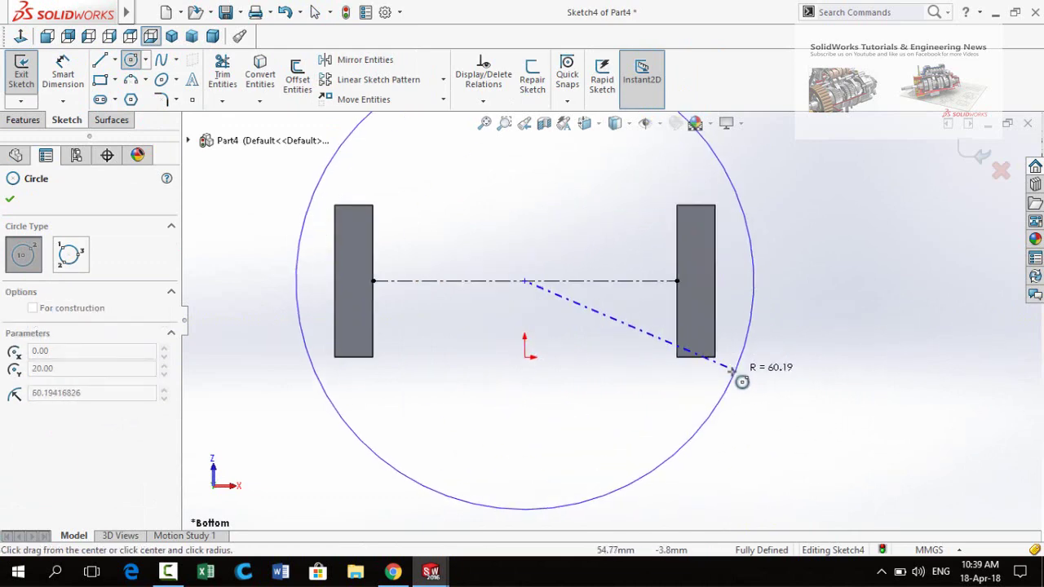
click(739, 387)
key(Escape)
Make the circle coincident with the right plate's lower outer corner
scroll(712, 363, down, 2)
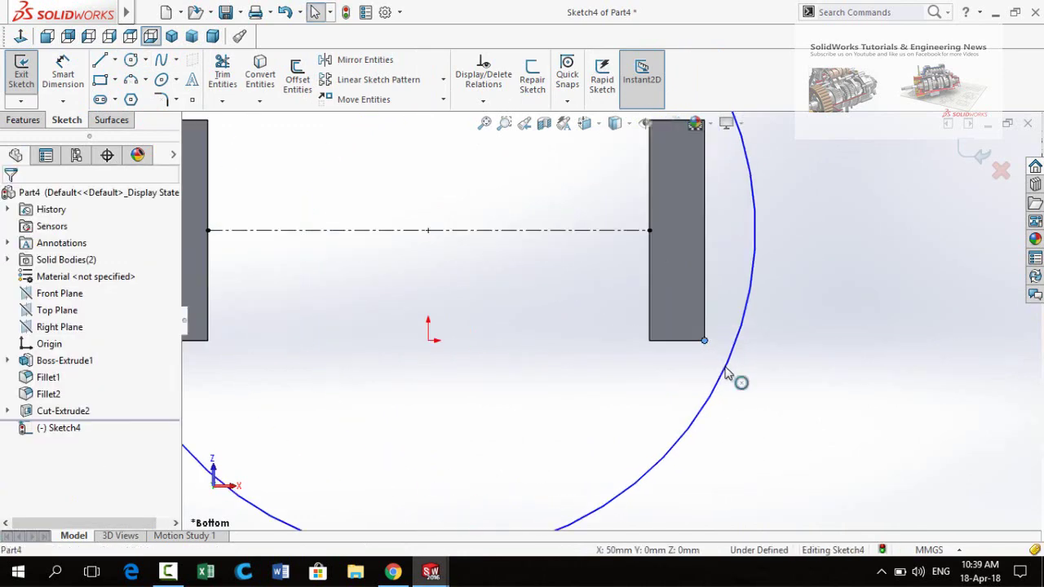
ctrl+click(733, 367)
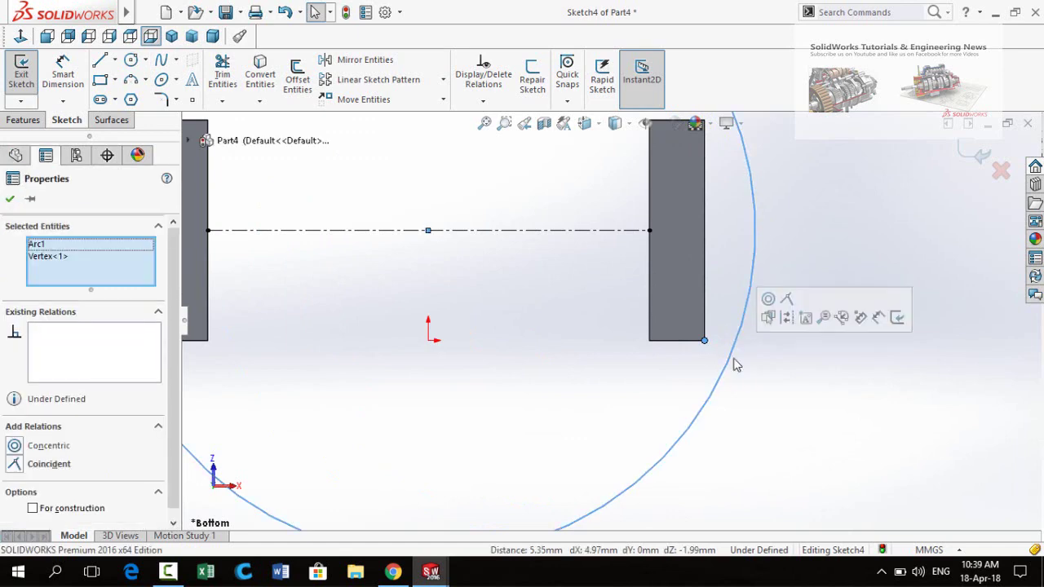
click(787, 302)
click(727, 414)
scroll(614, 320, up, 3)
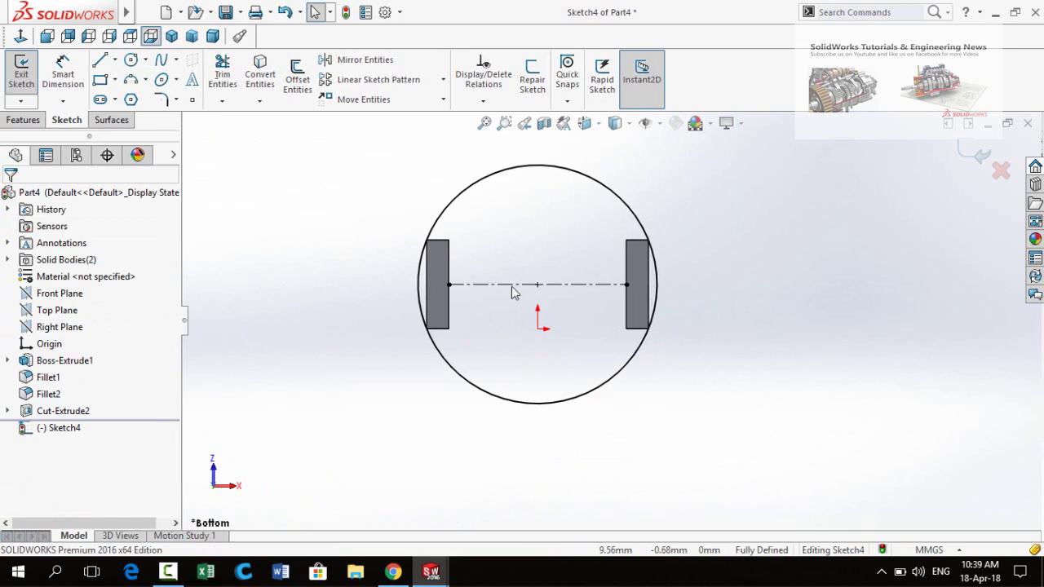
Sketch an inner circle concentric with the large one and dimension its diameter to 40 mm
click(131, 62)
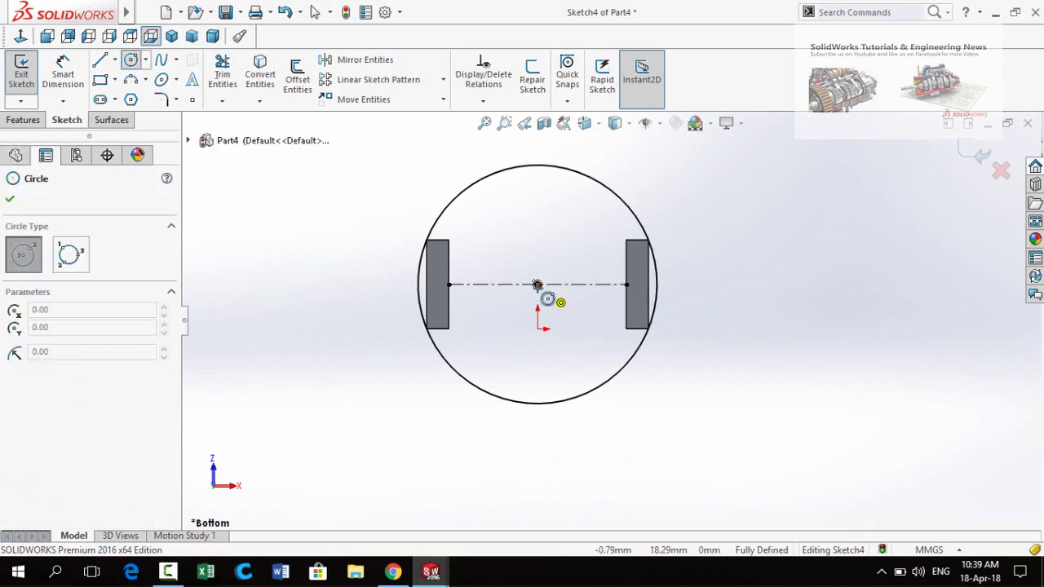
click(538, 285)
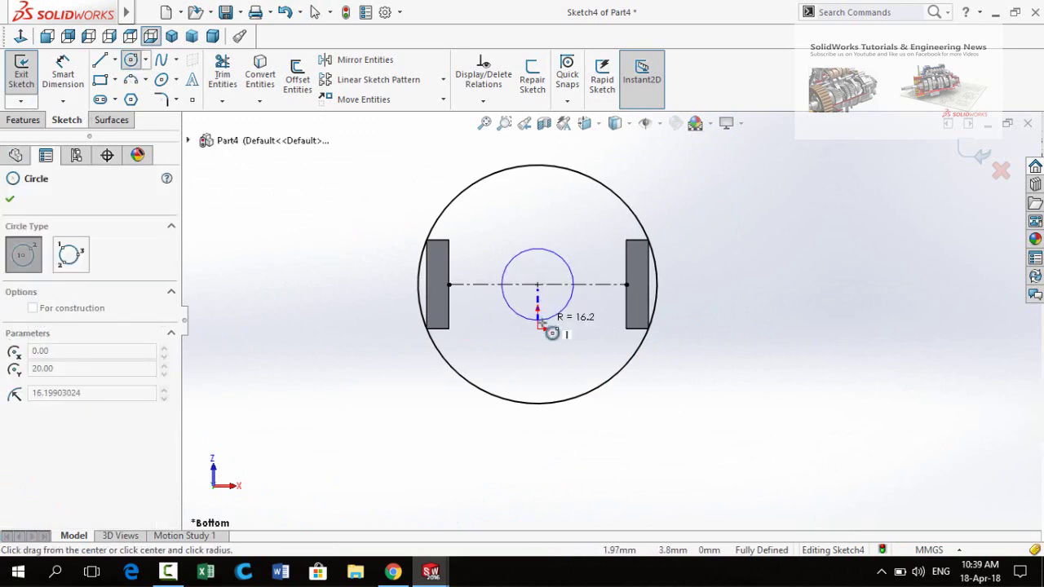
click(558, 335)
key(d)
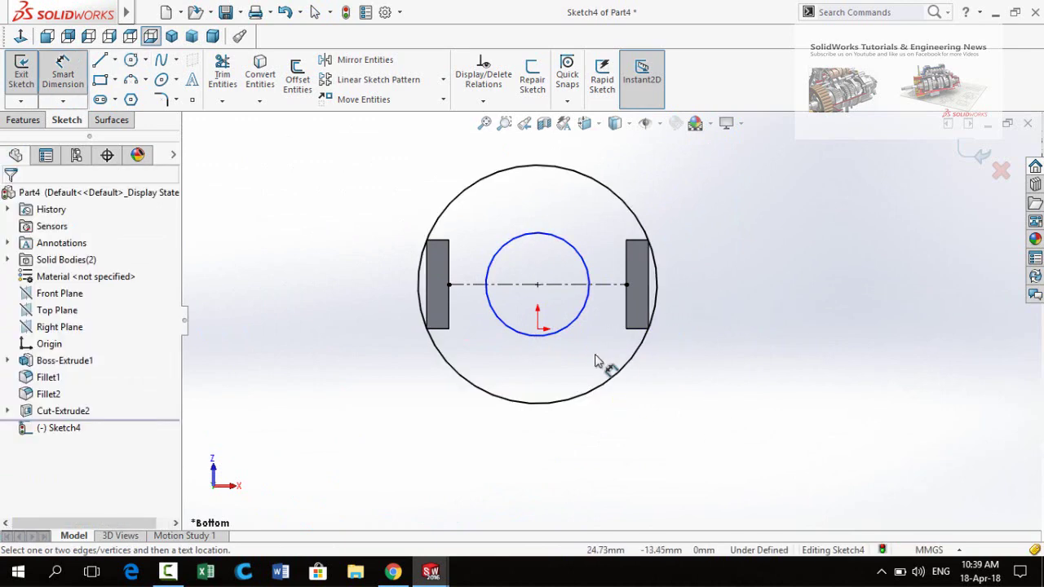
click(576, 327)
click(697, 395)
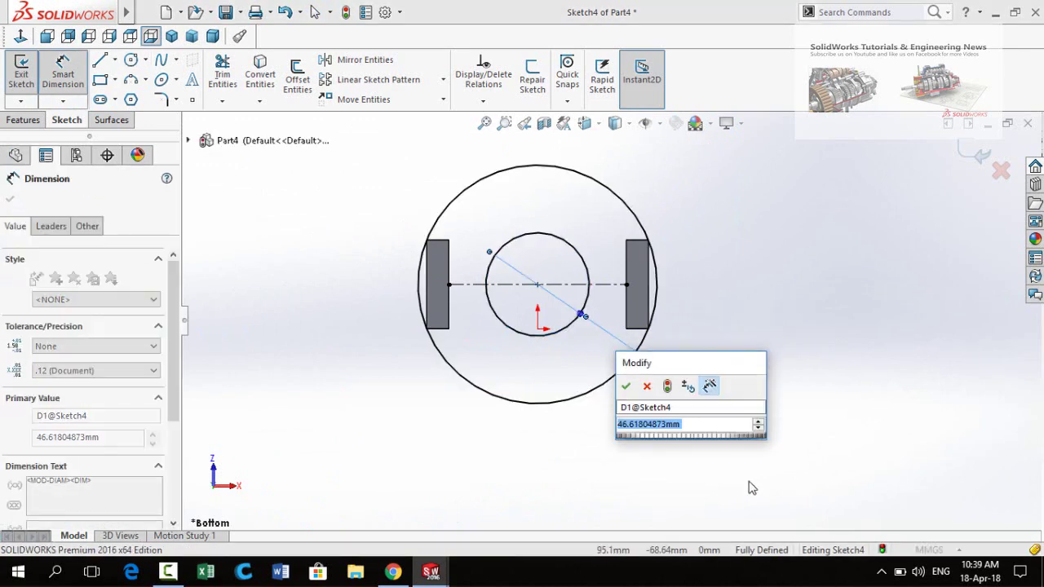
text(40)
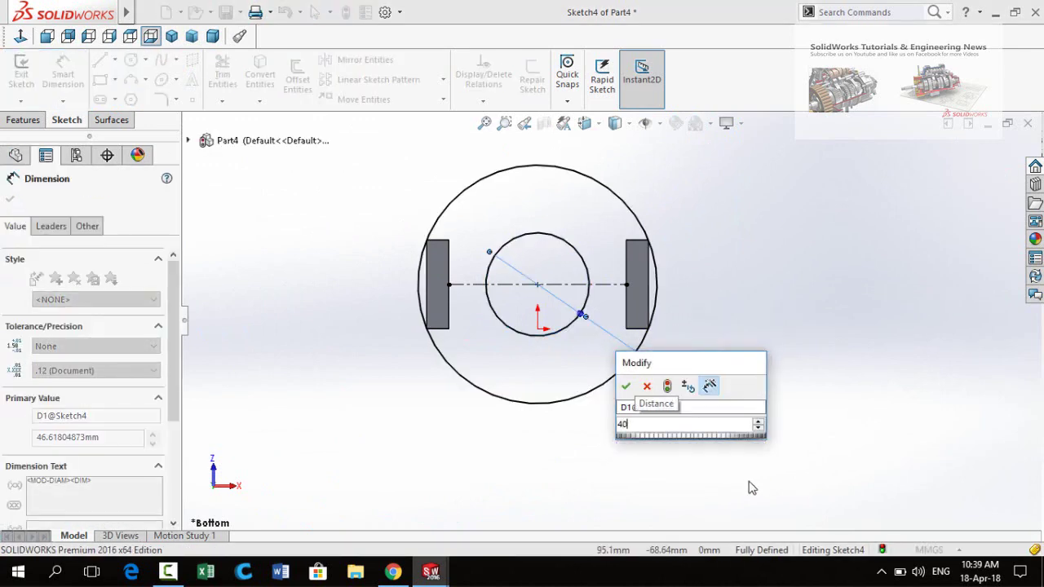
key(Return)
key(Escape)
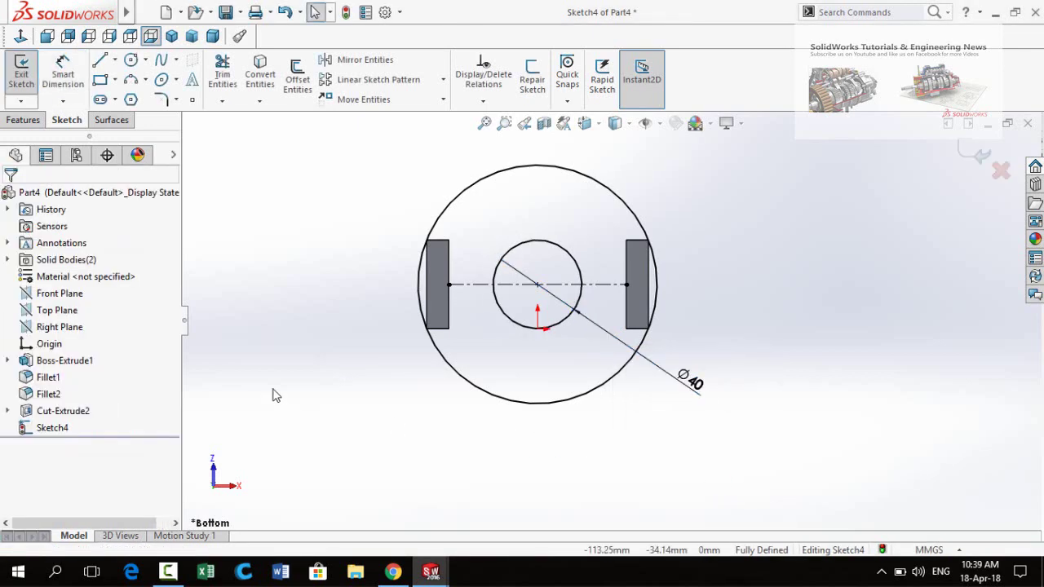
Extrude the ring between the two circles 20 mm blind, away from the plates, merged with both of them
click(25, 121)
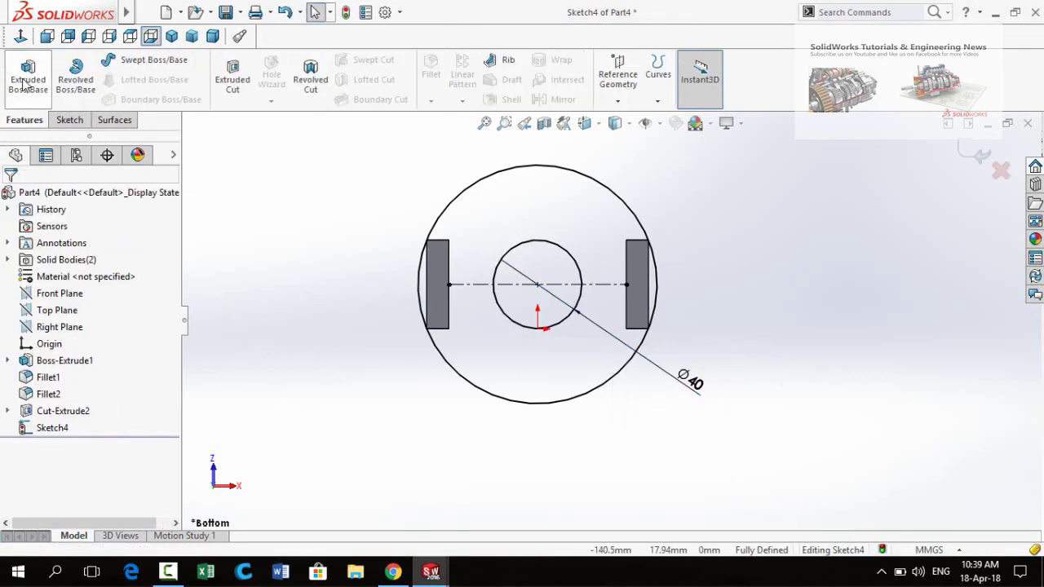
click(26, 82)
middle_drag(461, 226, 372, 368)
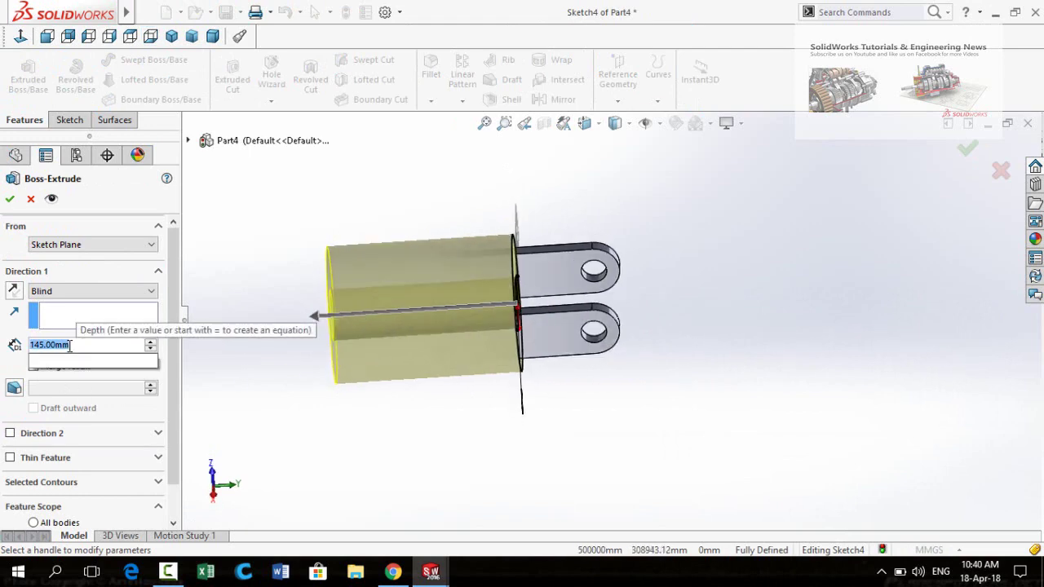
text(20)
key(Return)
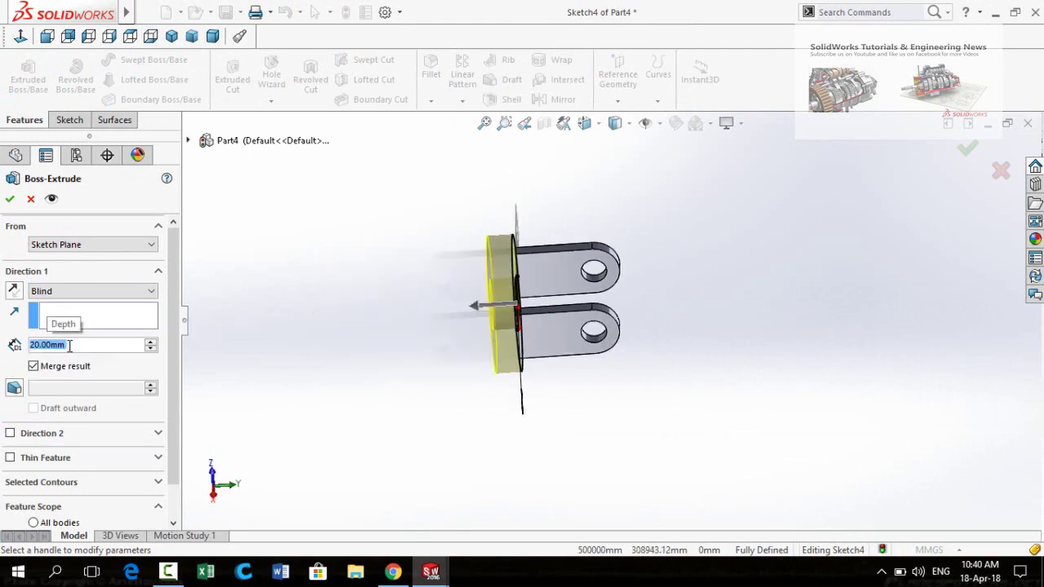
click(10, 199)
Save the finished yoke part as "U Joint"
middle_drag(446, 309, 441, 232)
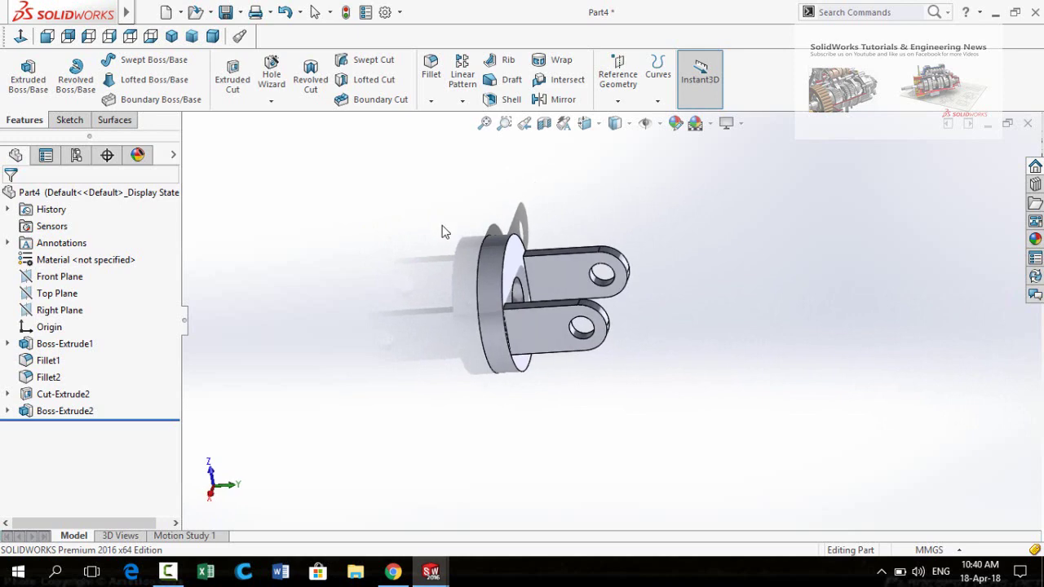
key(ctrl+s)
click(415, 303)
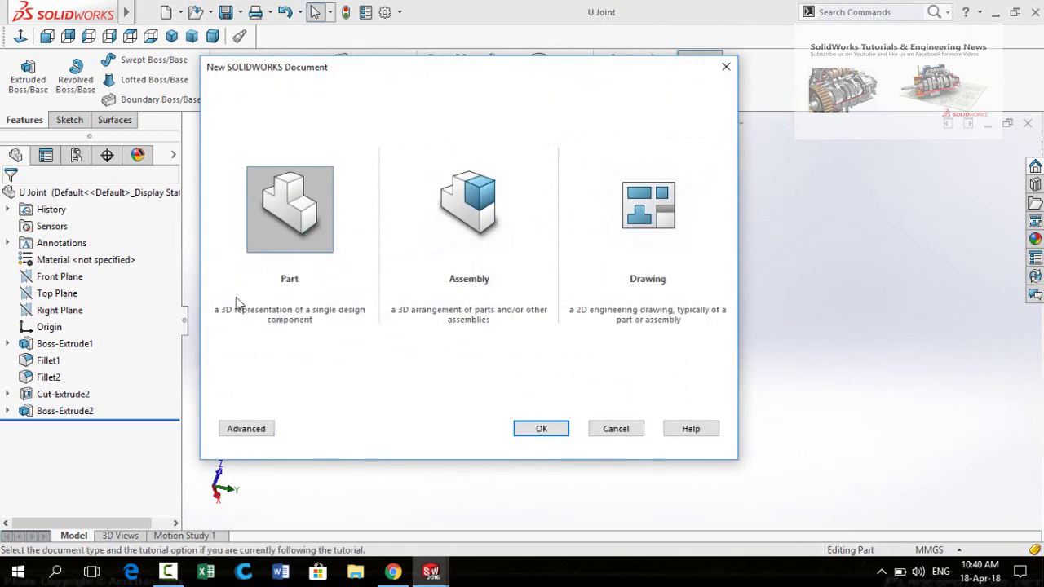
Create a new part document and start a sketch on the Front Plane
double_click(298, 227)
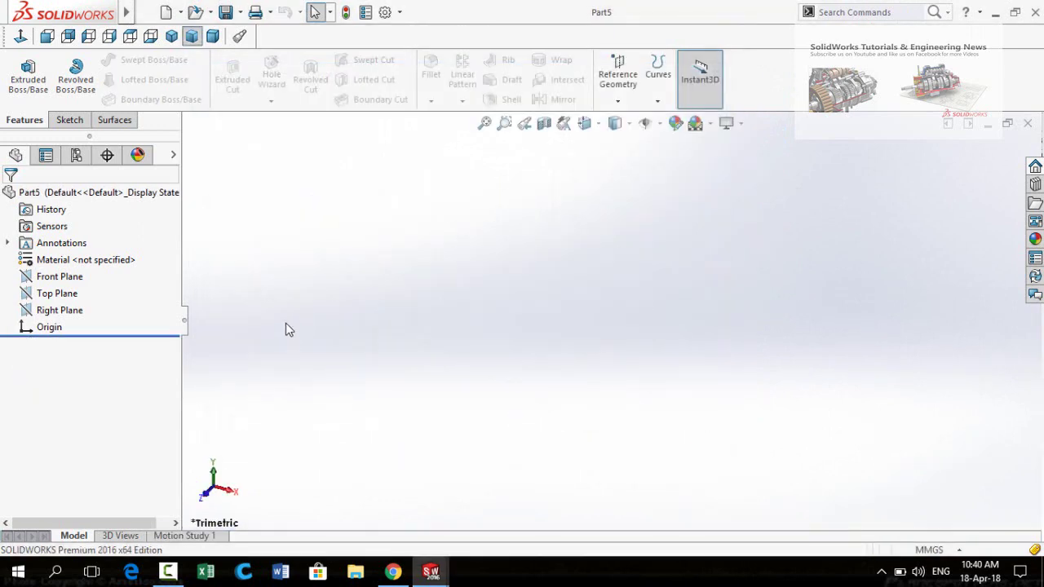
click(49, 277)
click(71, 248)
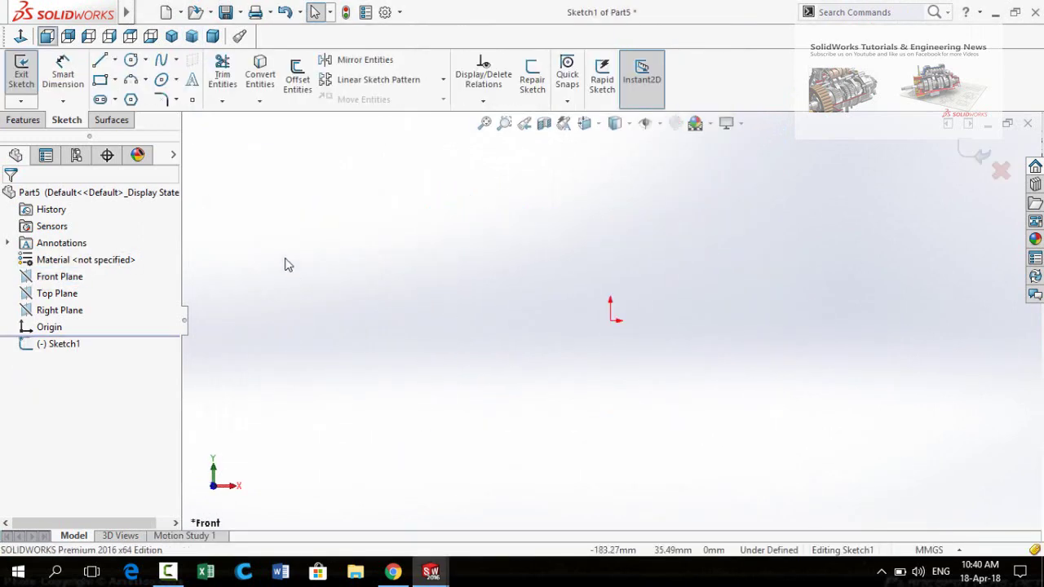
Sketch a circle centred on the origin and dimension its diameter to 40 mm
click(130, 63)
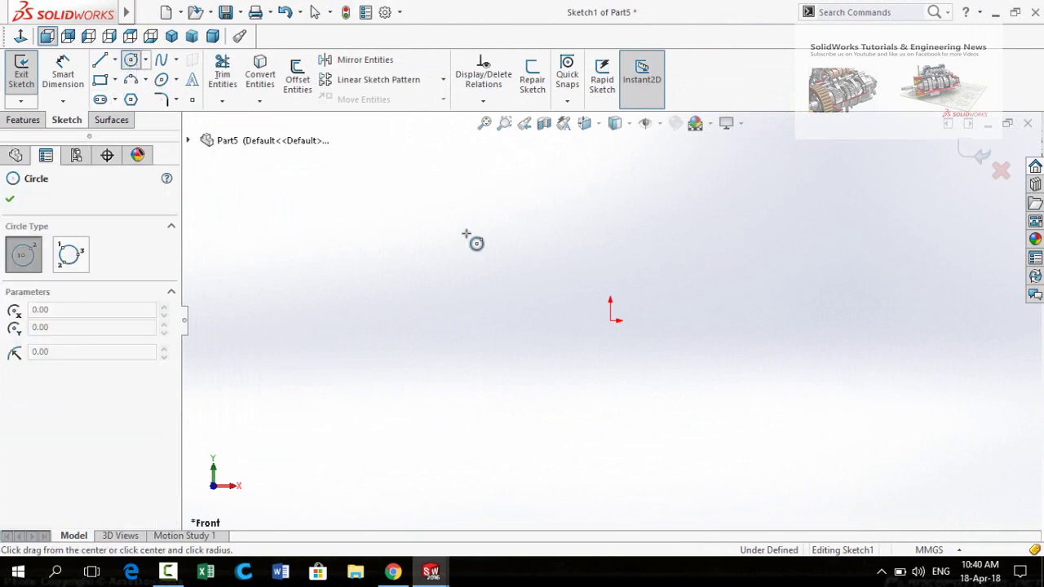
click(611, 321)
click(664, 373)
key(z)
key(d)
click(599, 373)
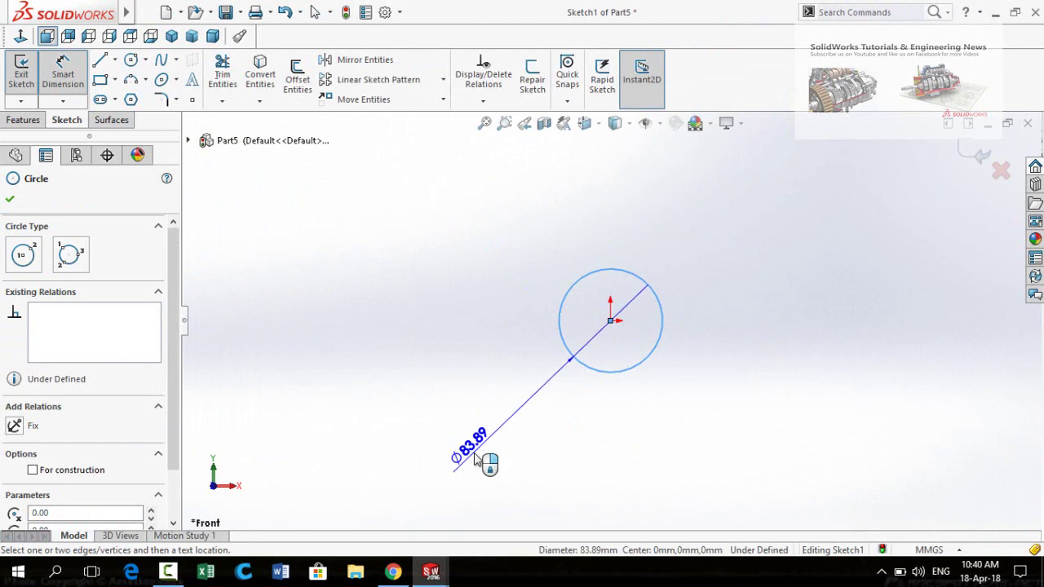
click(478, 458)
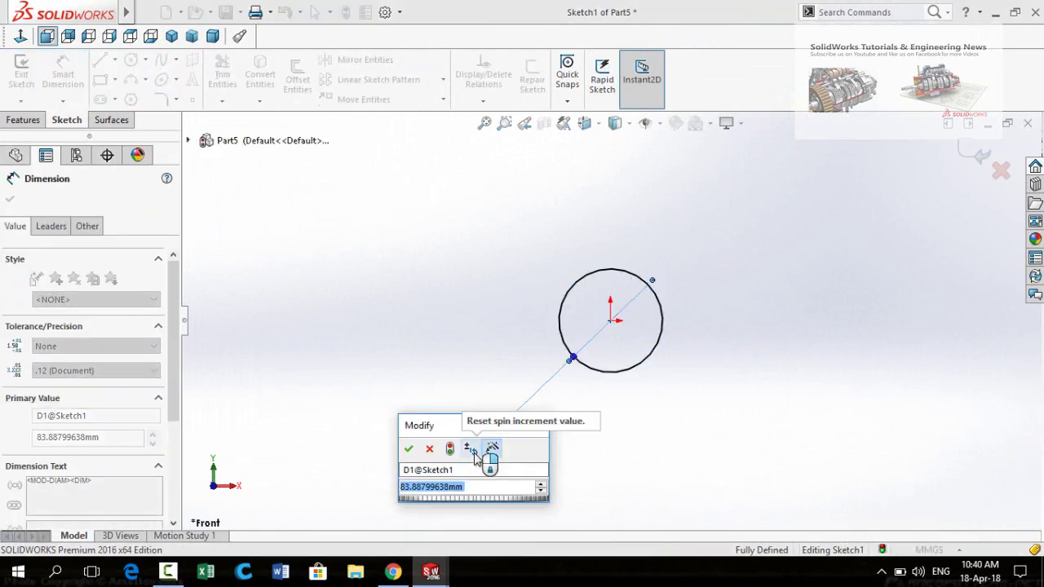
text(40)
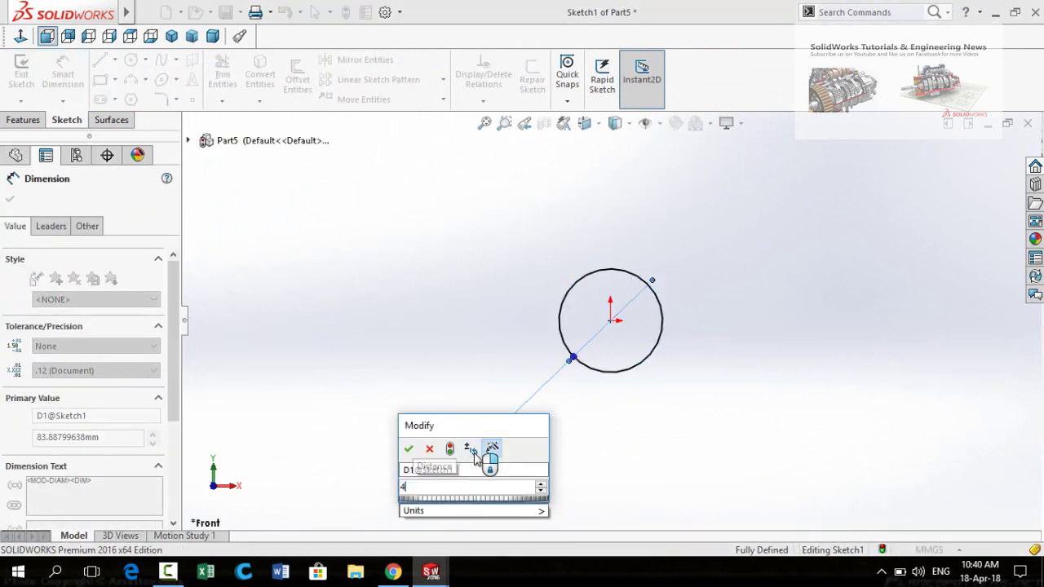
key(Return)
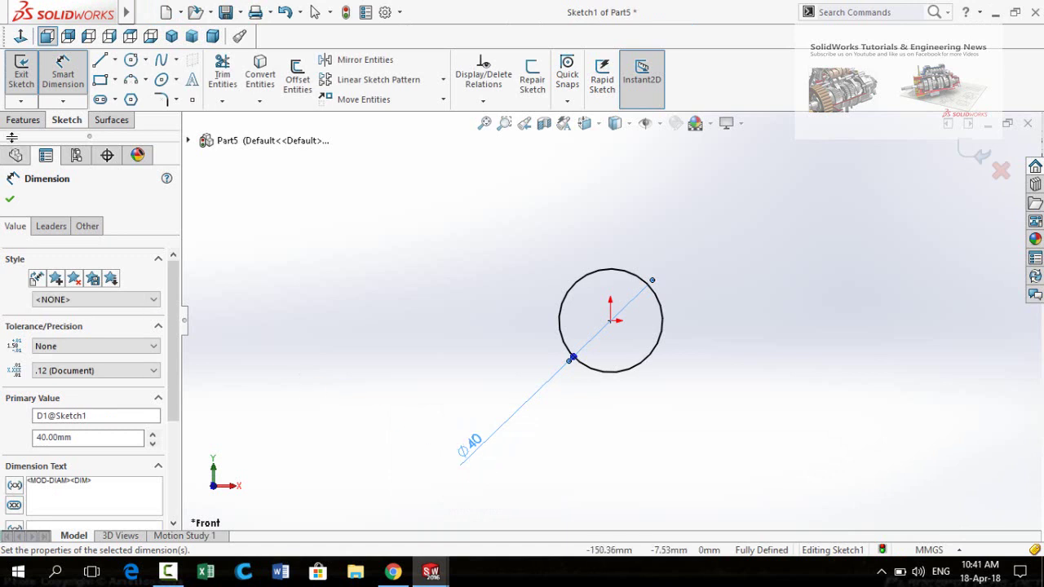
Extrude the circle 400 mm blind into a solid cylinder
click(23, 120)
click(28, 73)
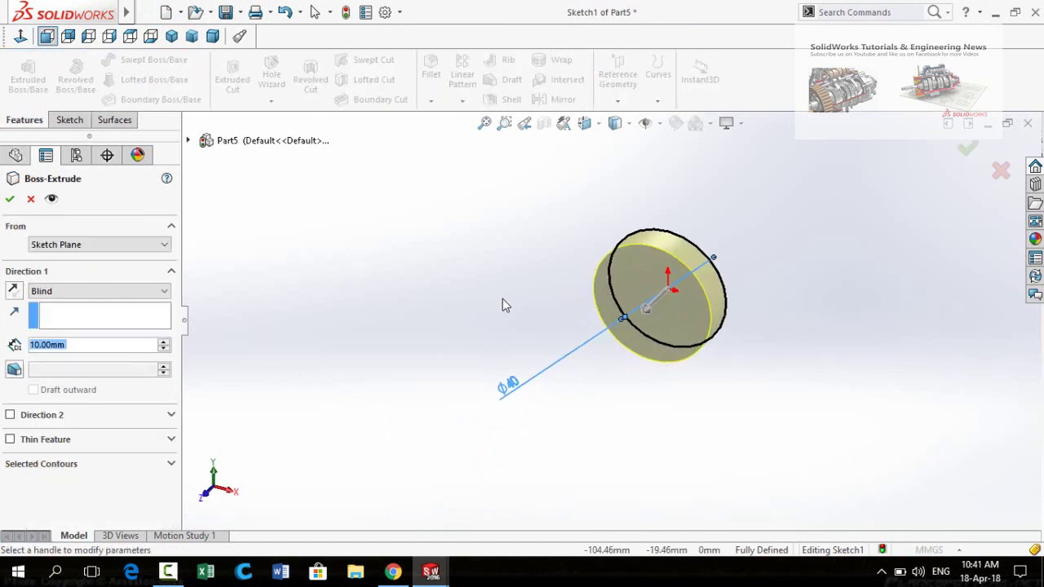
middle_drag(503, 298, 459, 289)
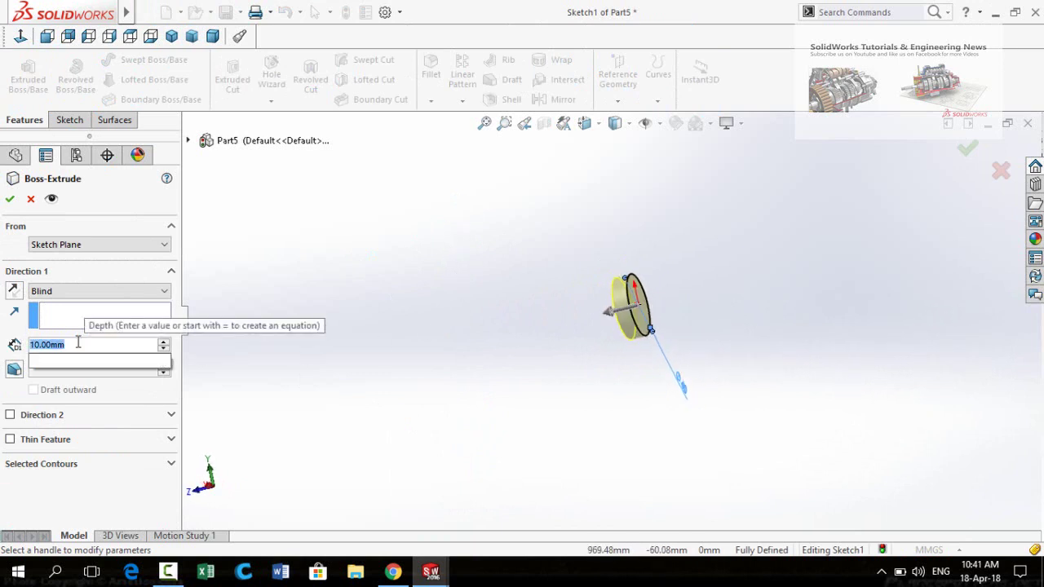
text(400)
key(Return)
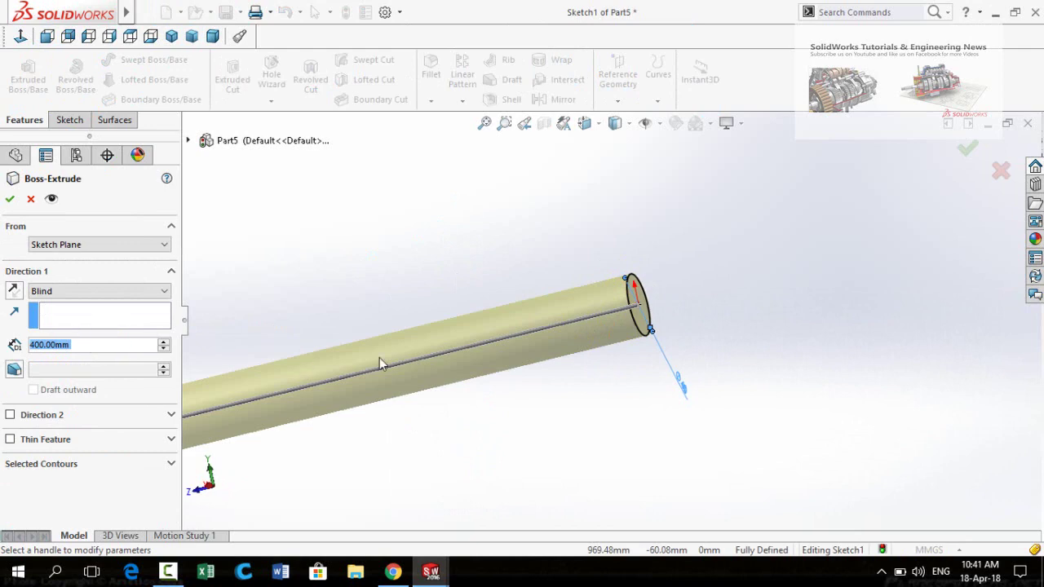
scroll(415, 335, up, 3)
scroll(486, 396, down, 2)
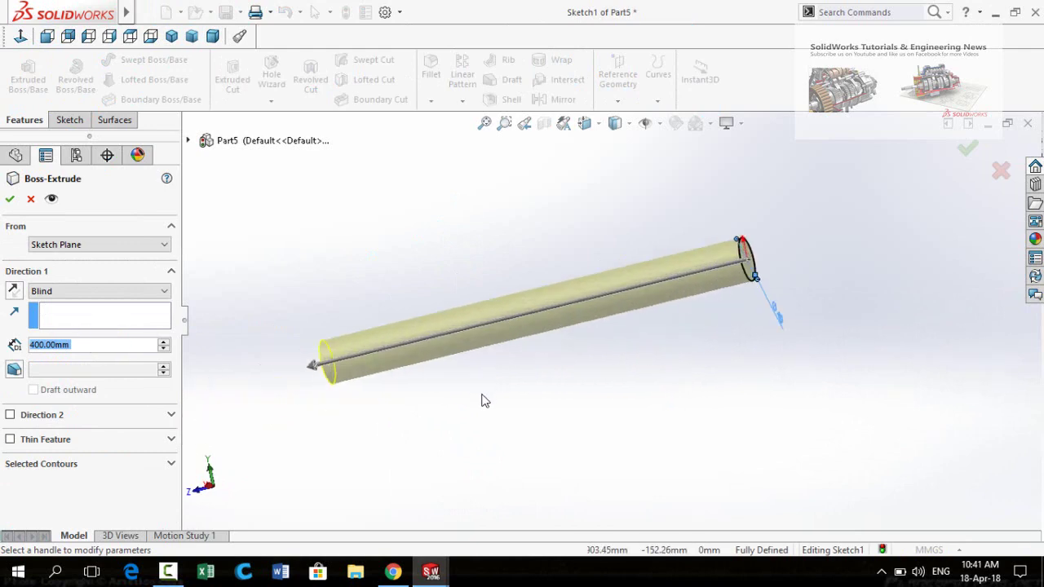
click(10, 203)
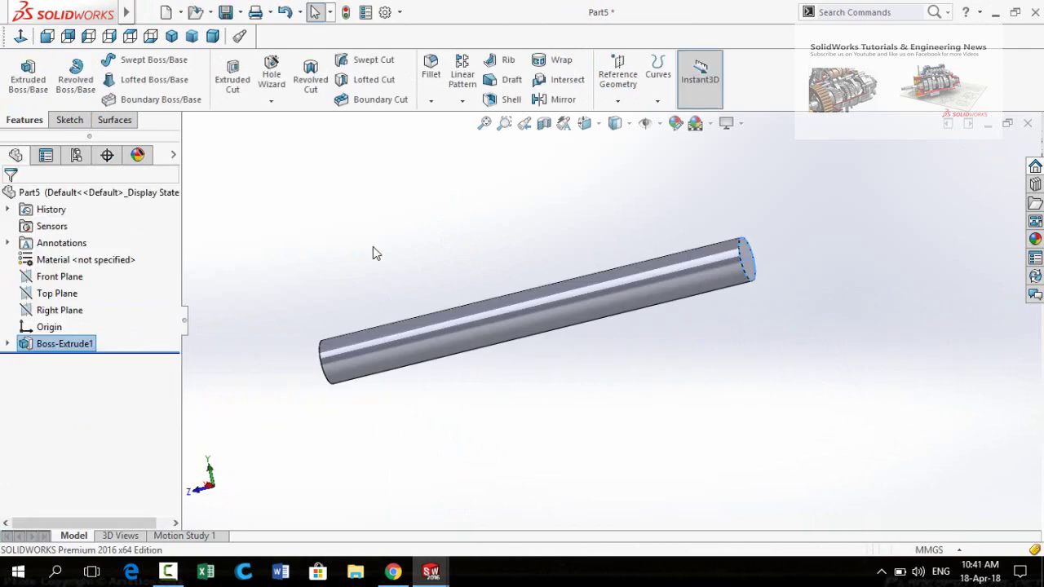
Save the cylinder part as "Shaft" in the Cross folder
scroll(551, 271, up, 2)
middle_drag(551, 272, 667, 410)
key(ctrl+s)
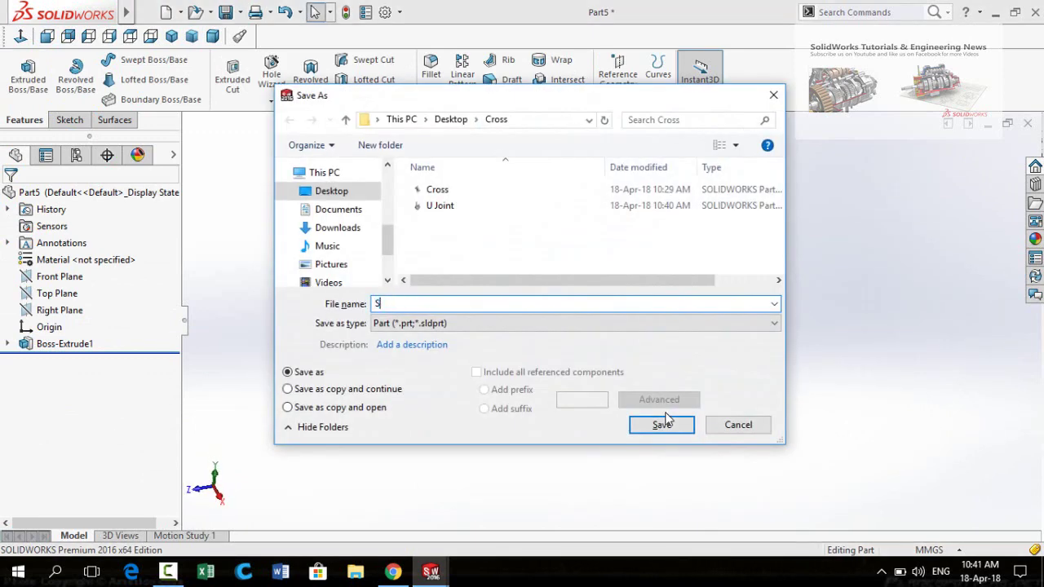
click(663, 424)
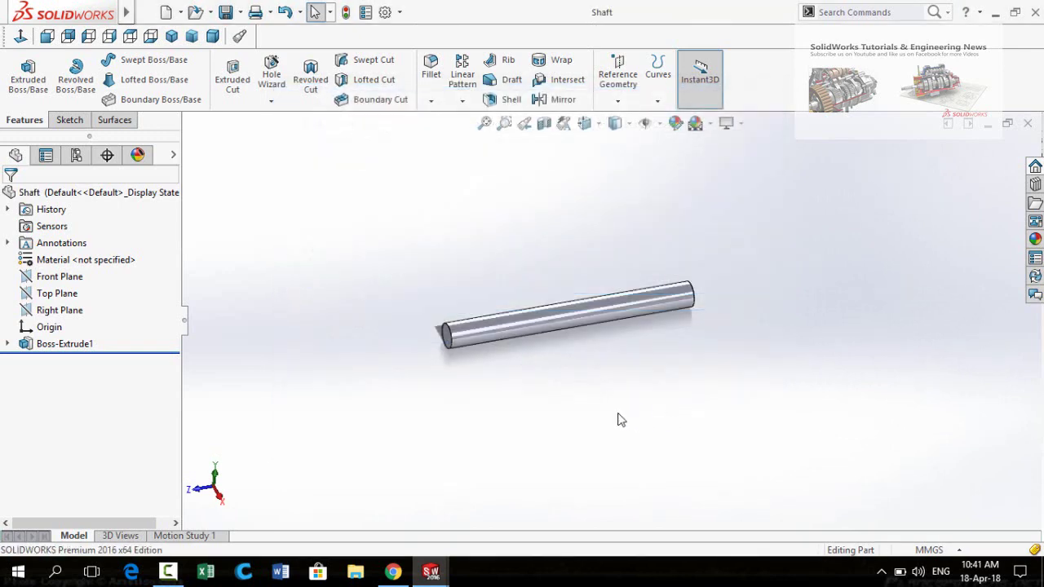
Create another new part and open a sketch on its Front Plane
key(ctrl+n)
double_click(273, 220)
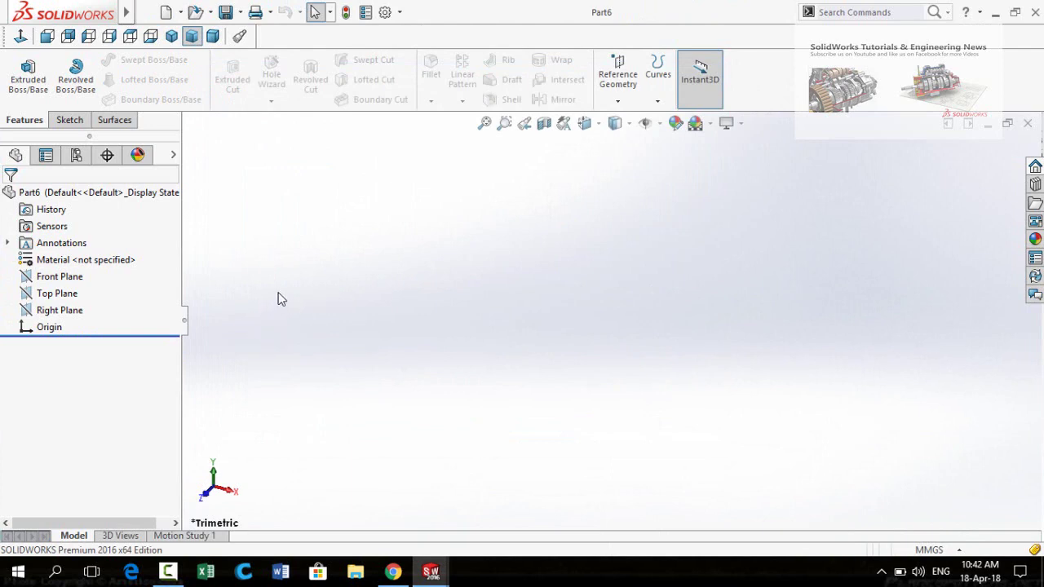
click(37, 278)
click(73, 250)
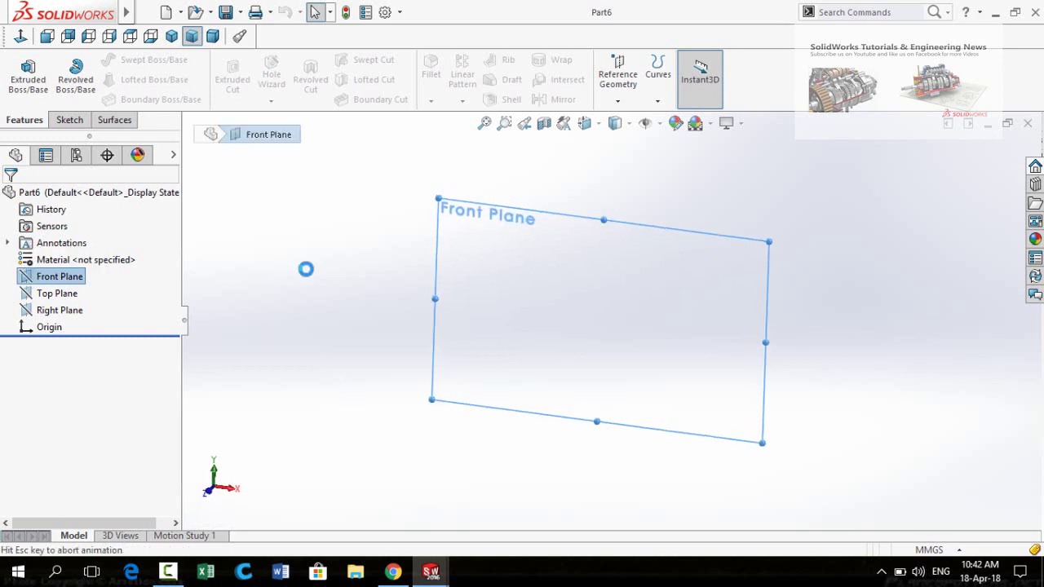
Sketch a corner rectangle extending up and to the left, with its lower right corner on the origin
click(99, 80)
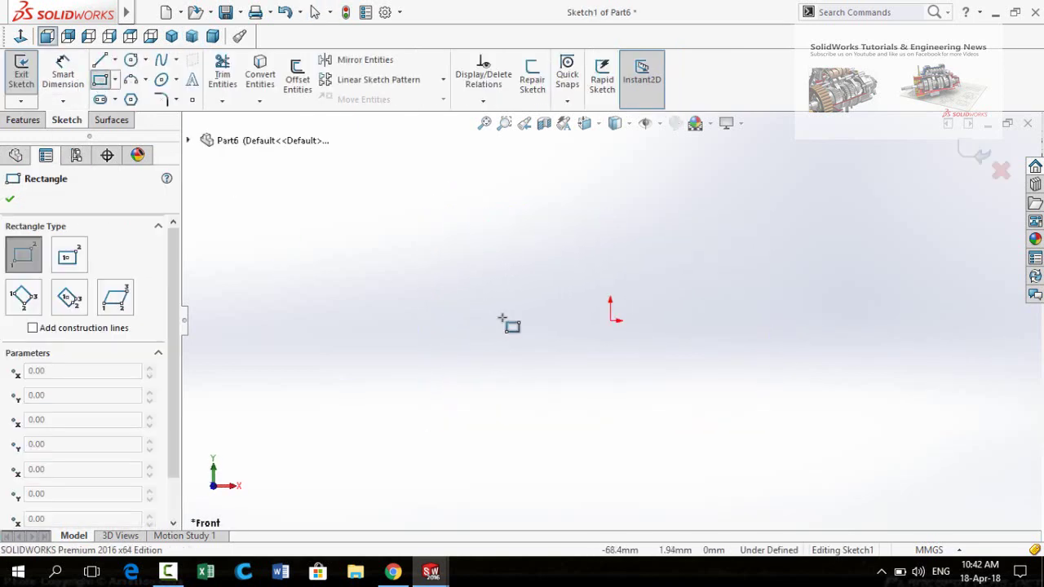
click(610, 321)
click(413, 175)
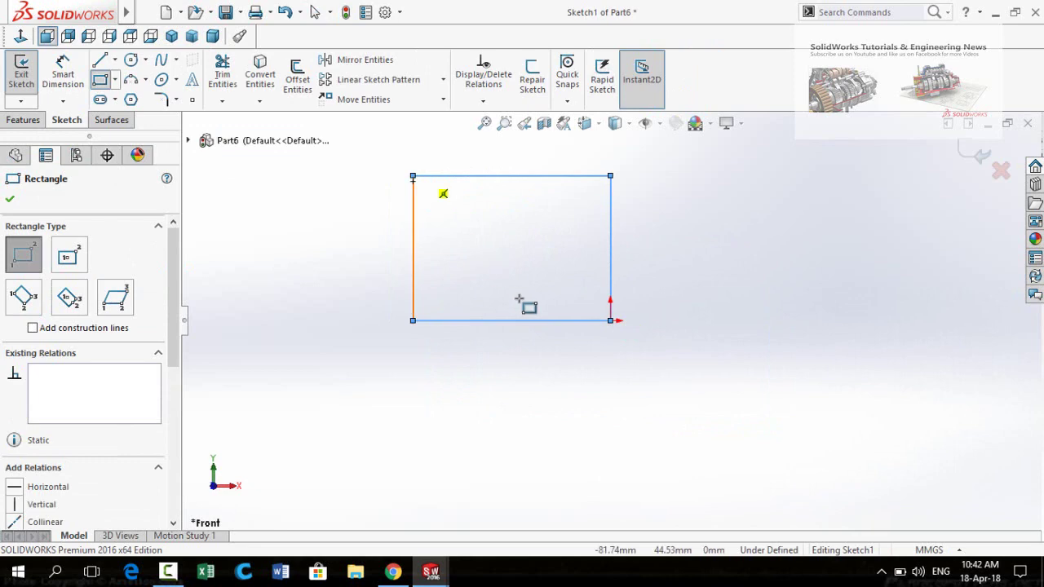
Dimension the rectangle's lower edge to 100 mm
scroll(514, 245, down, 2)
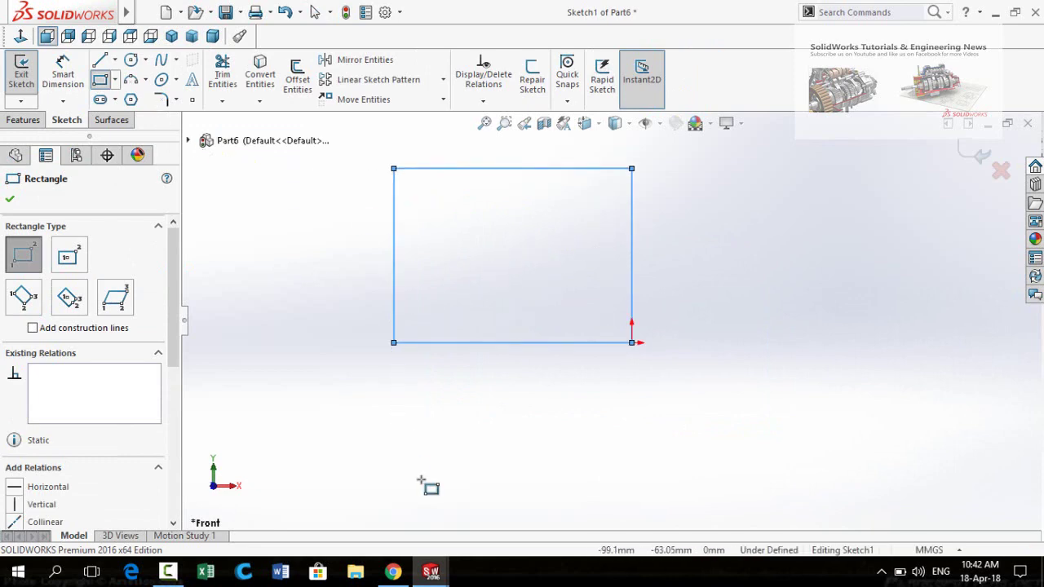
key(d)
click(467, 343)
click(477, 414)
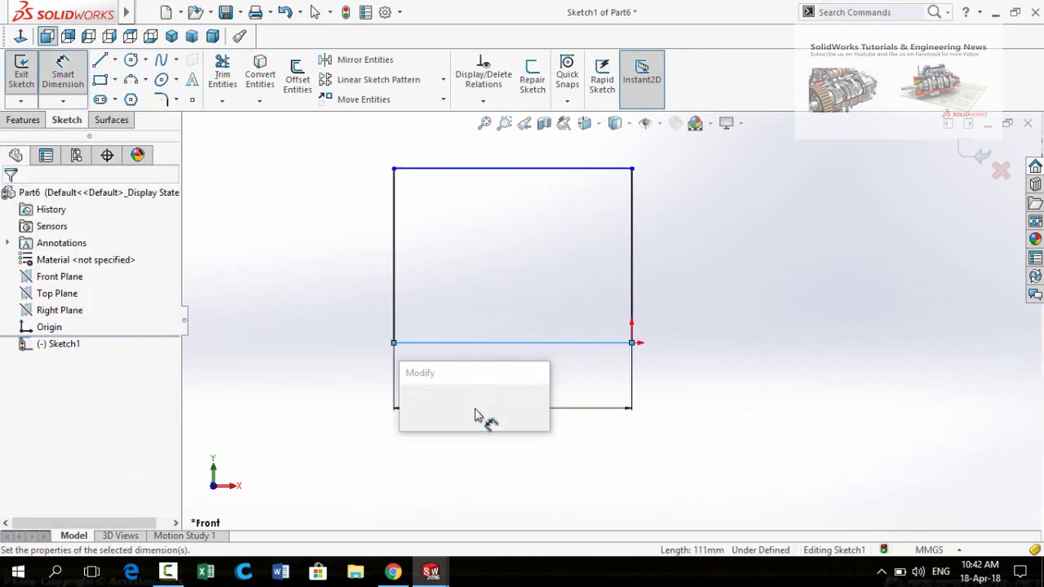
text(1)
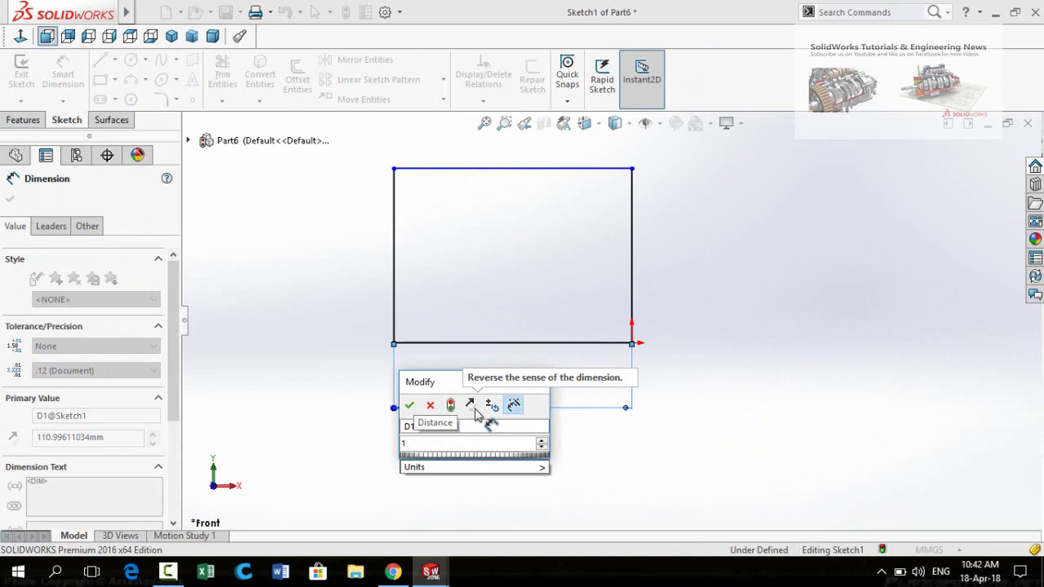
text(00)
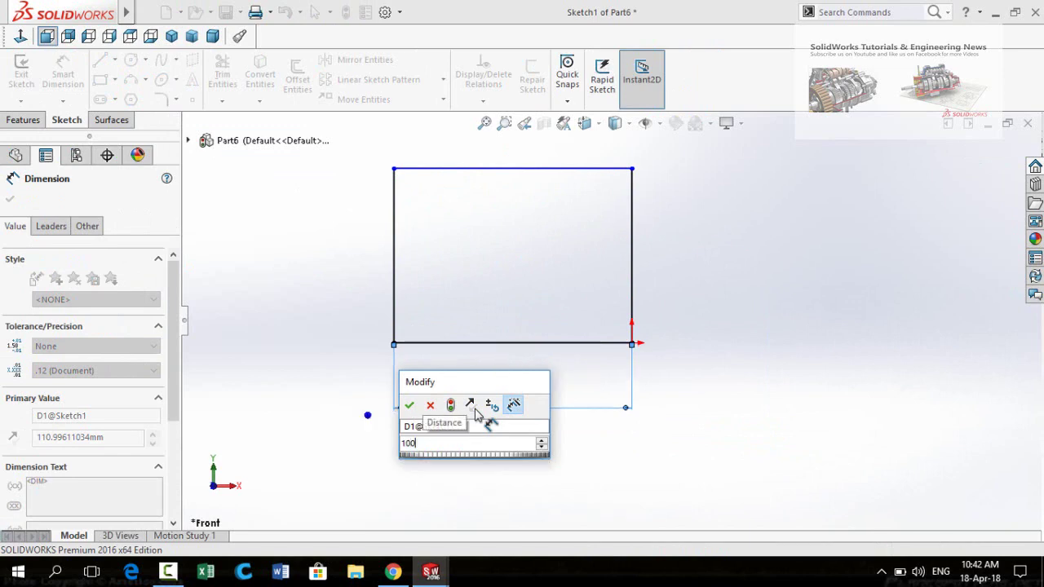
key(Return)
key(Escape)
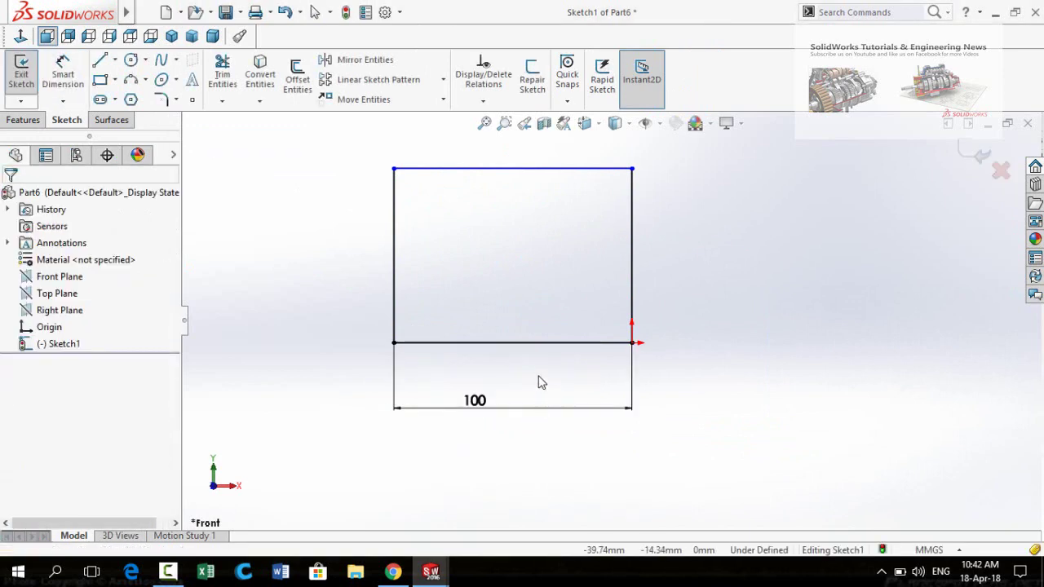
Add an equal-length relation between the rectangle's upper and right edges to make it a square
scroll(605, 317, up, 1)
drag(666, 164, 604, 228)
click(736, 161)
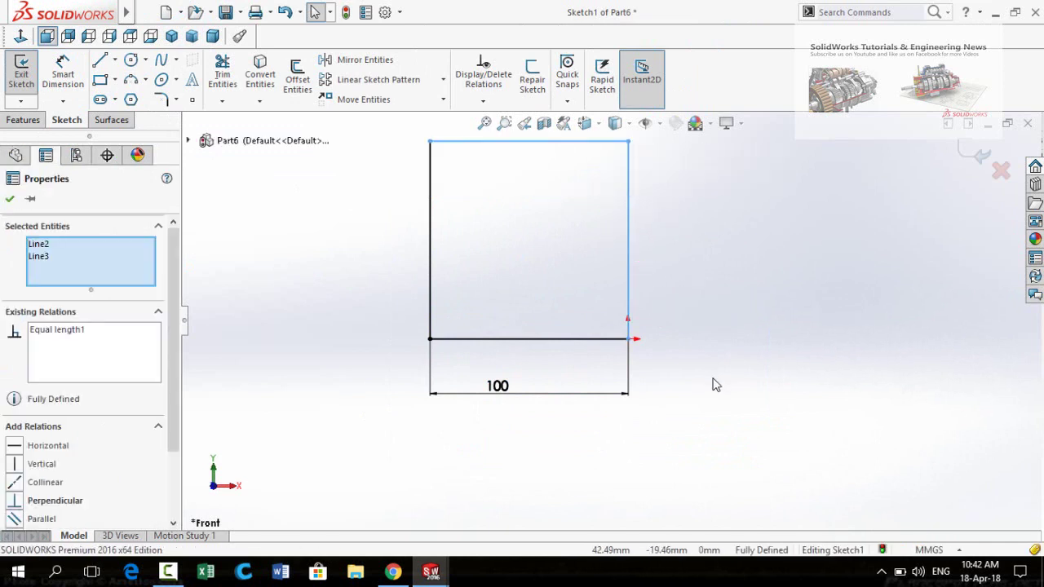
click(712, 384)
Sketch a circle about 29 mm in diameter near the middle of the square
scroll(667, 359, up, 2)
click(131, 59)
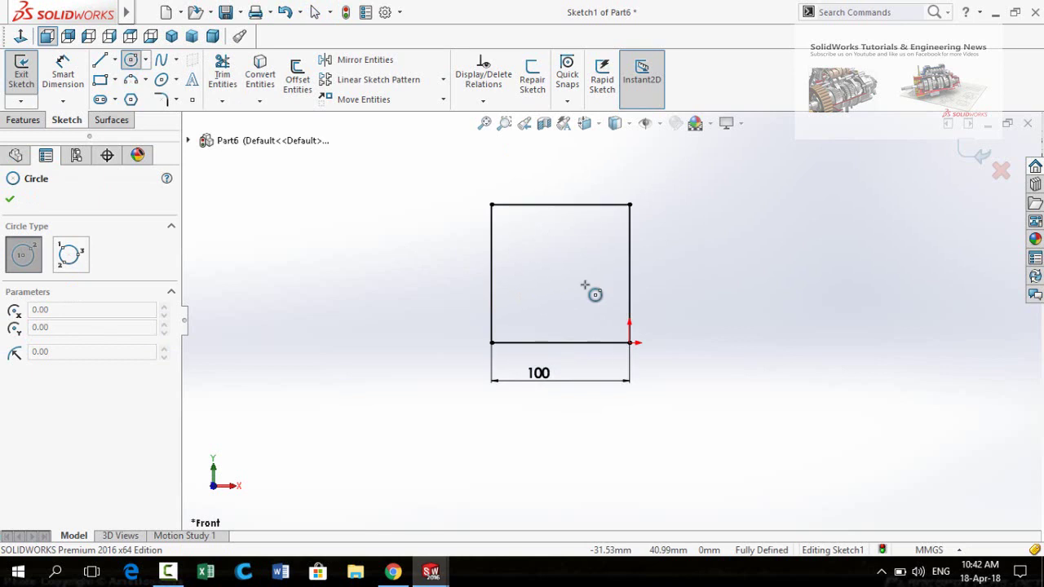
scroll(587, 289, down, 2)
click(551, 265)
click(555, 284)
Set the circle's diameter to 40 mm with a dimension placed outside the square
right_drag(726, 307, 725, 247)
click(571, 289)
click(718, 294)
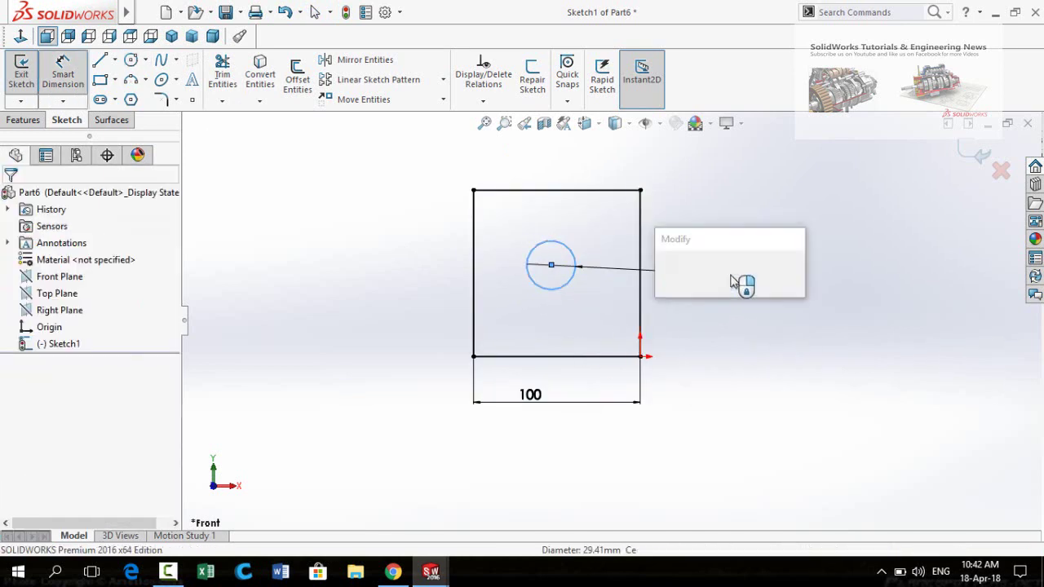
text(40)
key(Return)
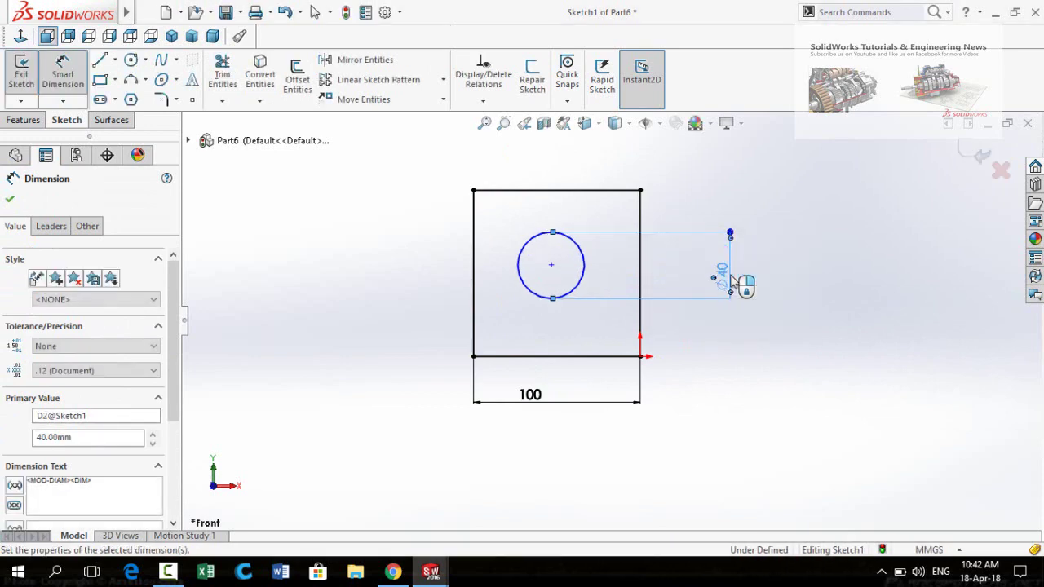
key(Escape)
Align the circle's centre vertically with the midpoint of the square's upper edge
scroll(567, 275, down, 1)
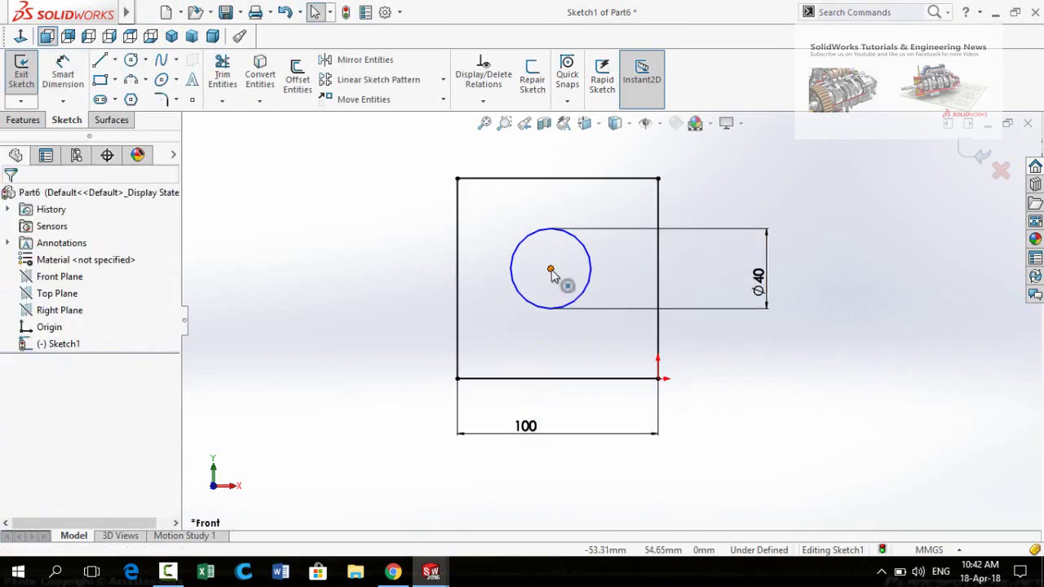
click(551, 272)
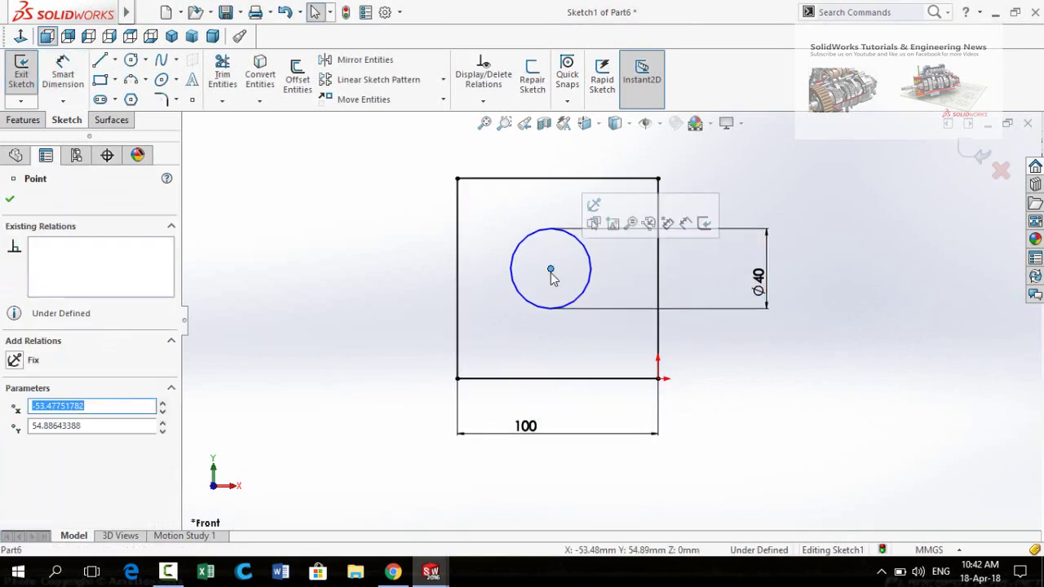
ctrl+click(557, 178)
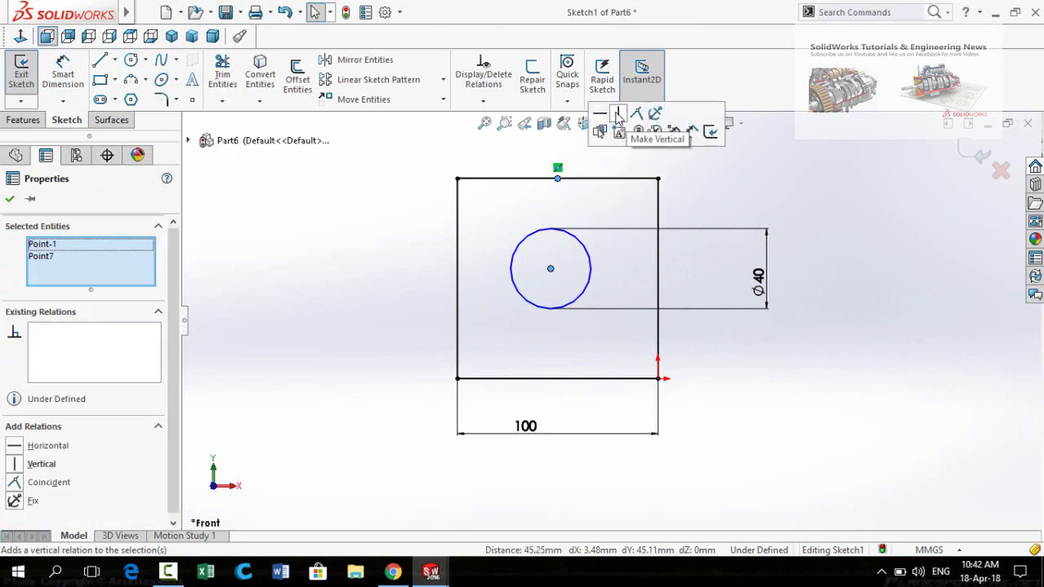
click(618, 118)
click(469, 296)
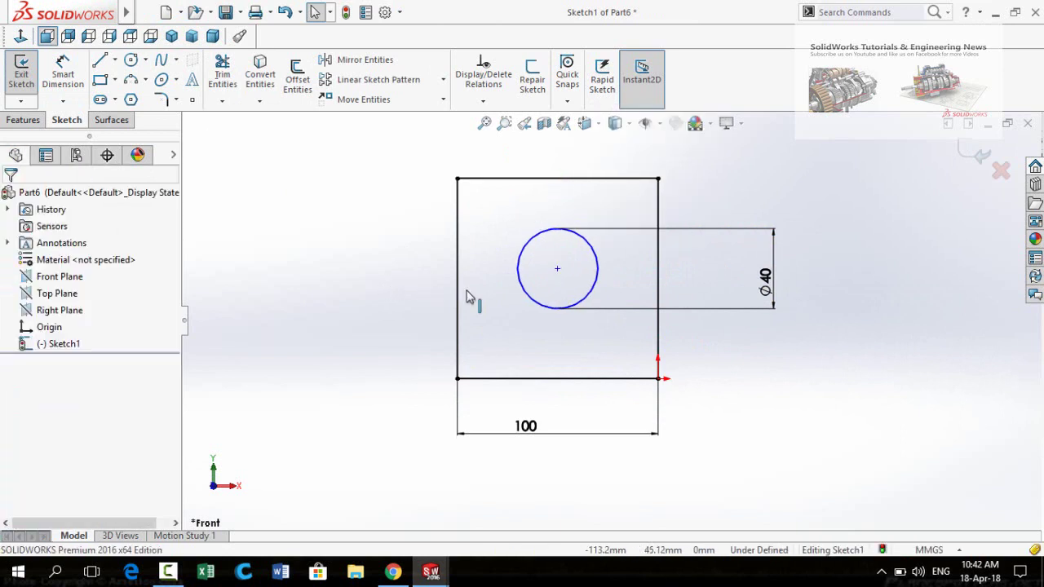
Align the circle's centre horizontally with the midpoint of the square's left edge
click(558, 270)
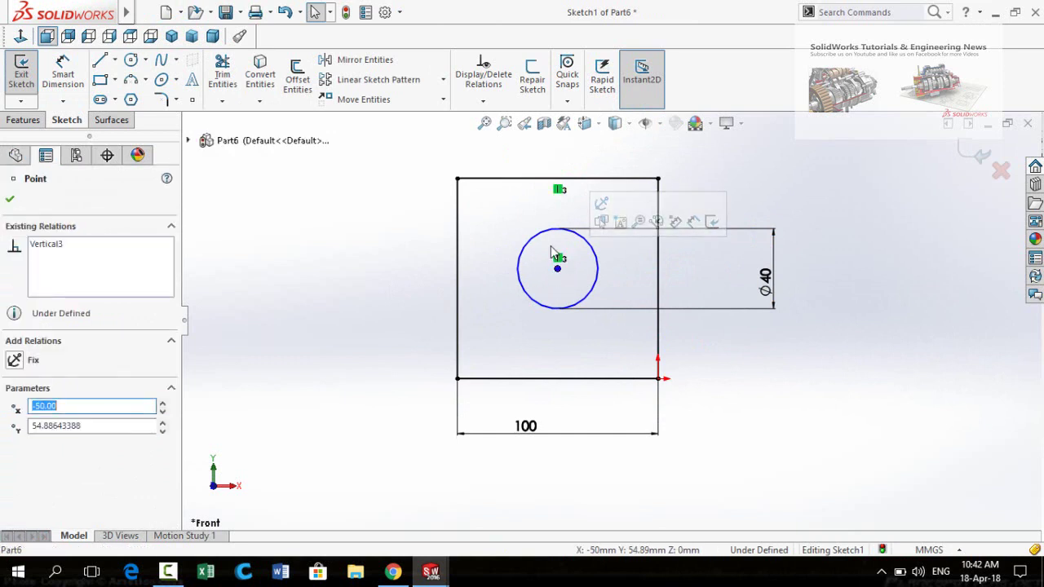
ctrl+click(457, 279)
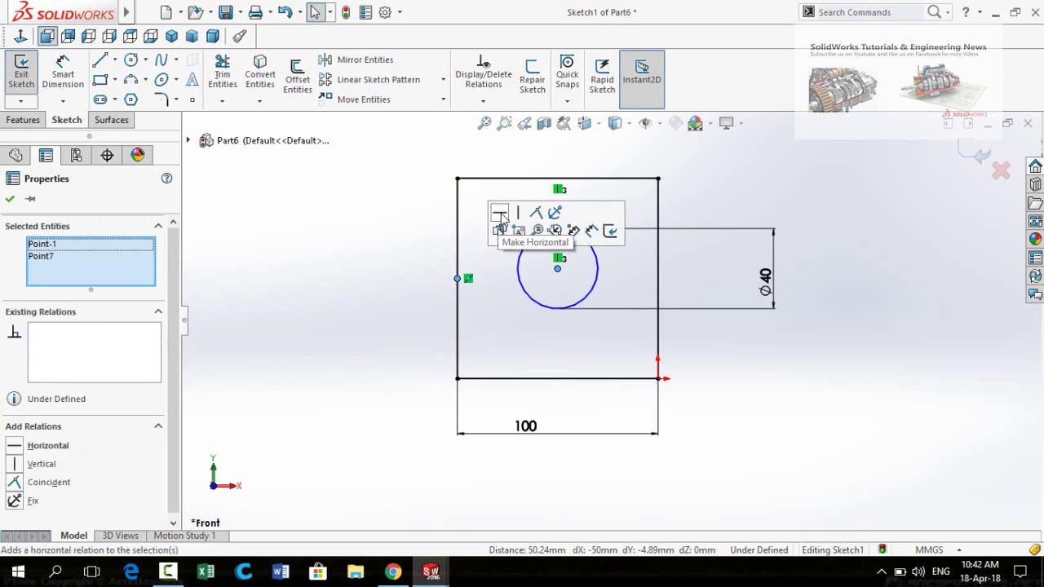
click(500, 215)
Extrude the square with its circular hole 10 mm blind into a plate
key(z)
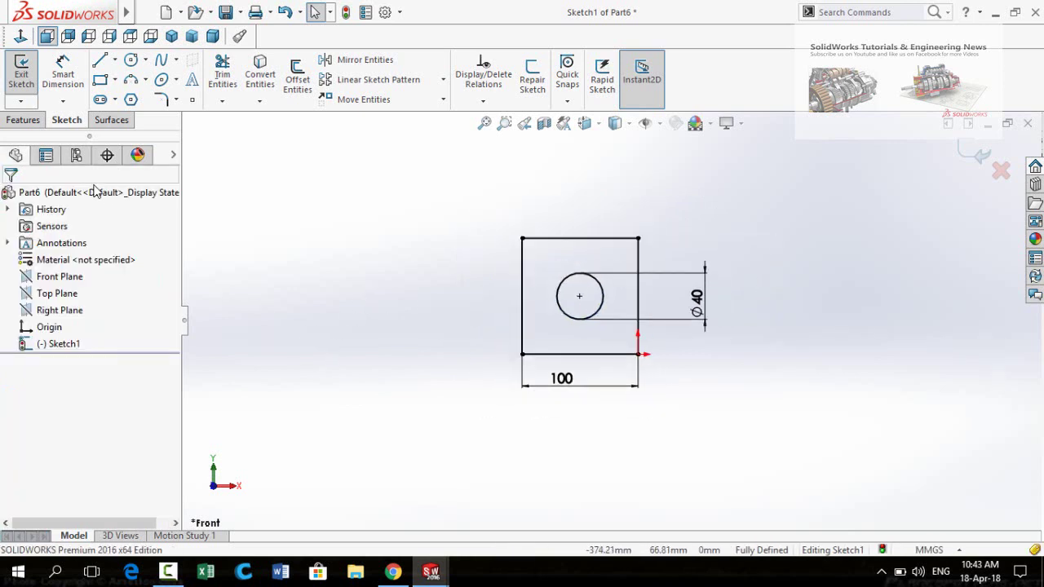
click(25, 121)
click(28, 79)
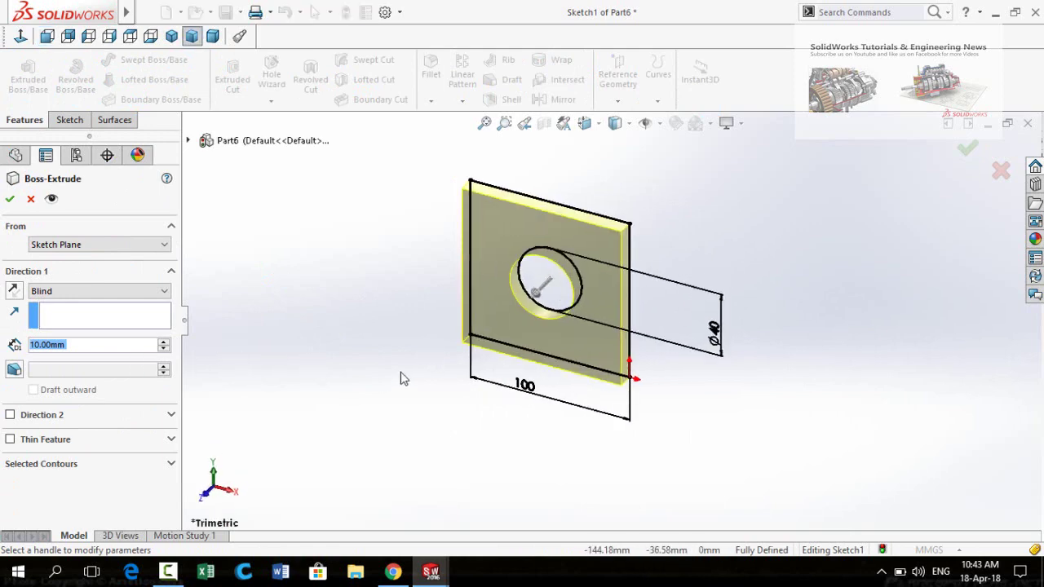
scroll(400, 378, up, 2)
middle_drag(468, 302, 373, 336)
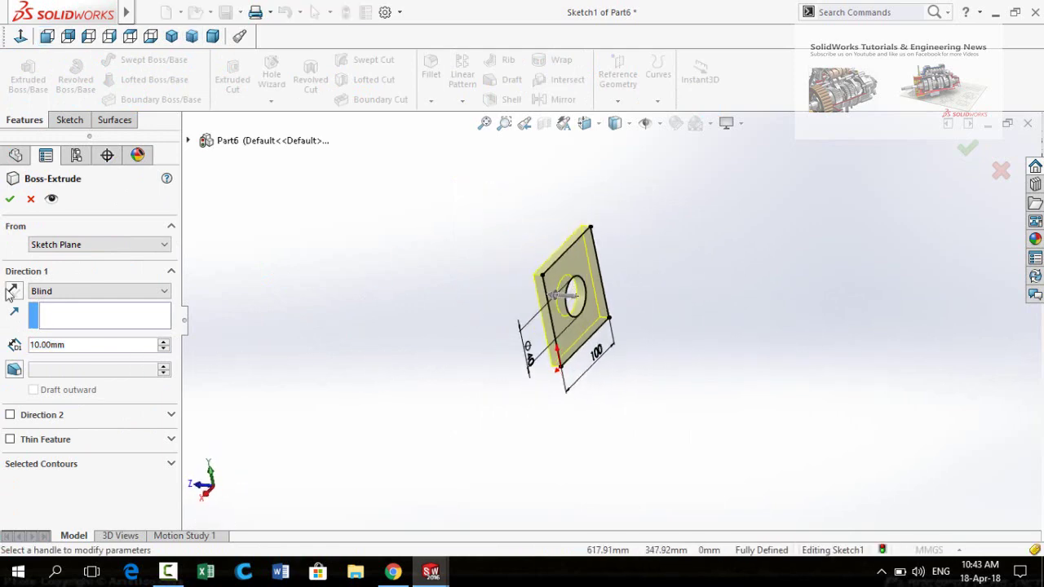
click(10, 199)
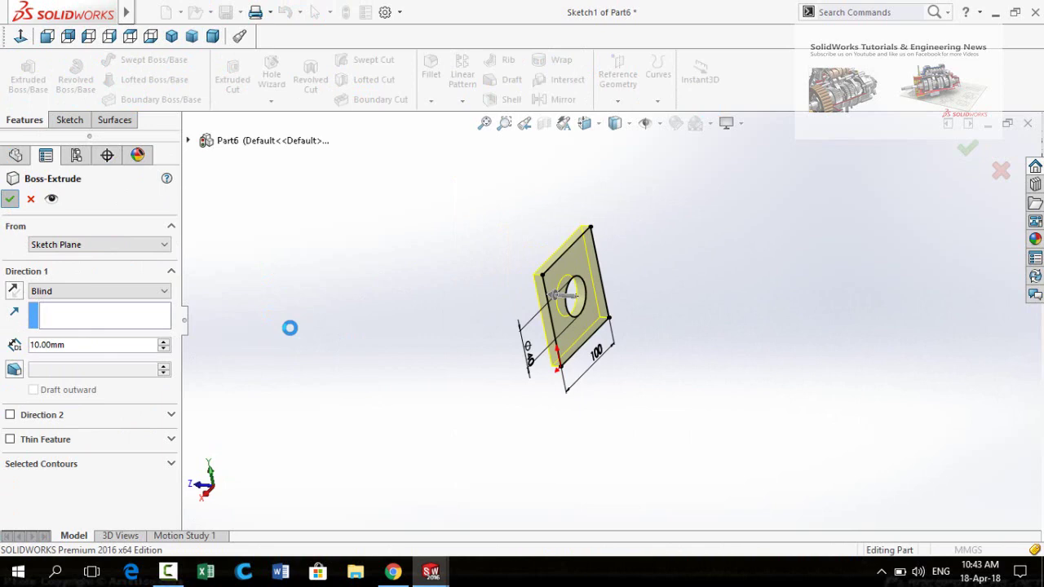
Save the plate part as "Base" in the Cross folder
key(ctrl+s)
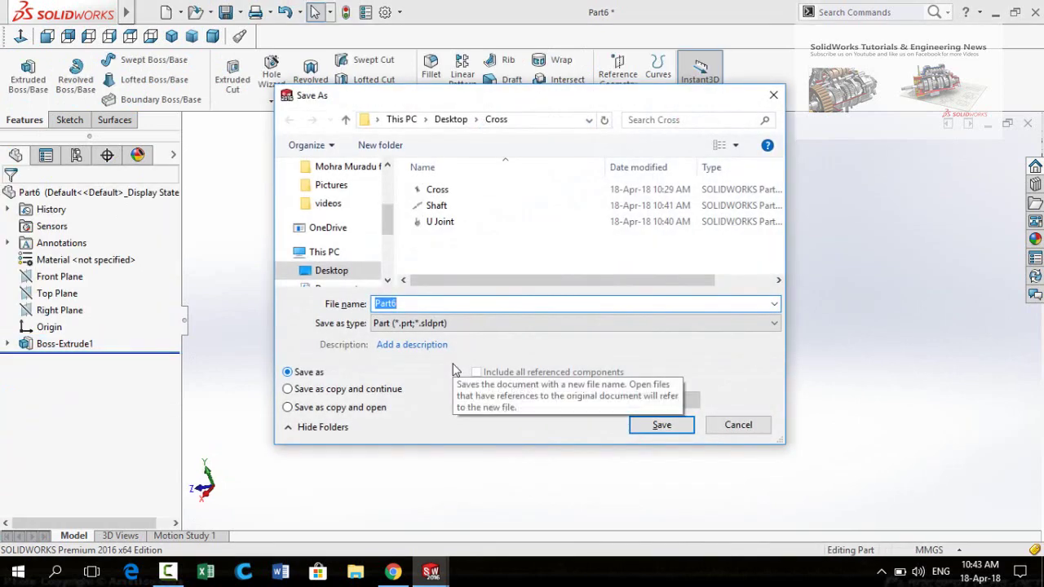
key(Return)
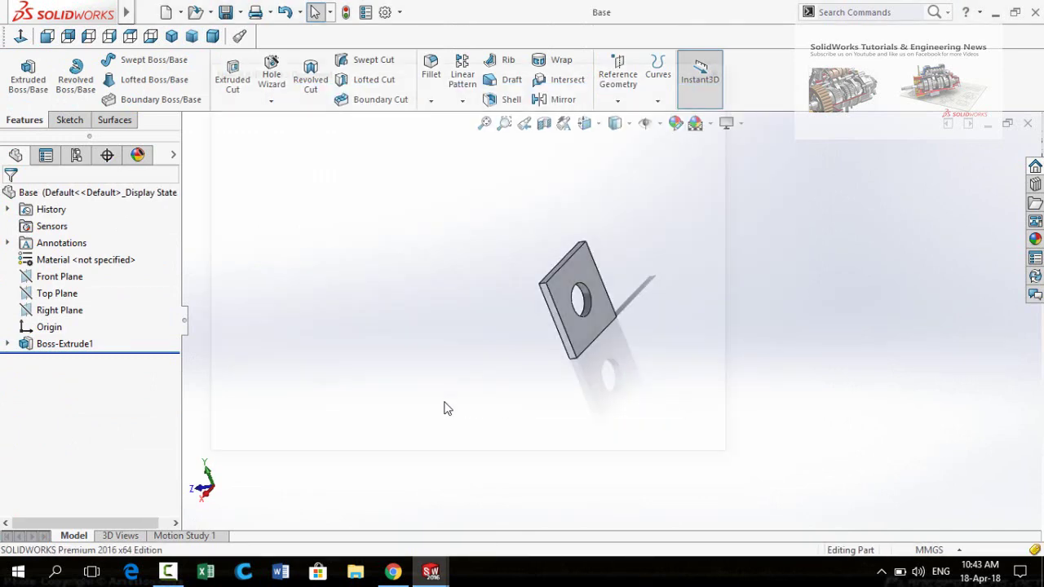
Create a new assembly and place the Base part as its first component
key(ctrl+n)
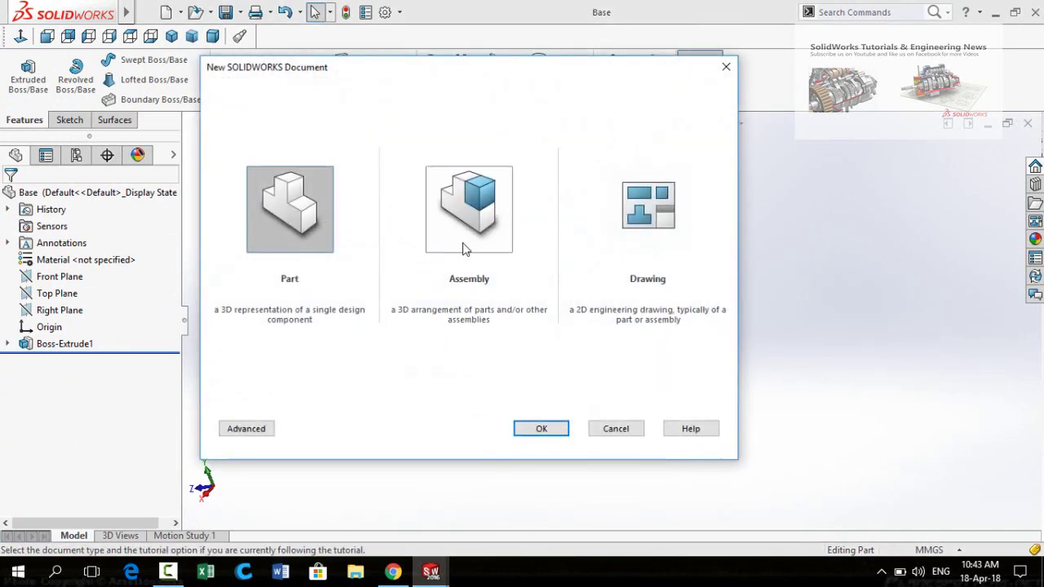
drag(416, 78, 415, 107)
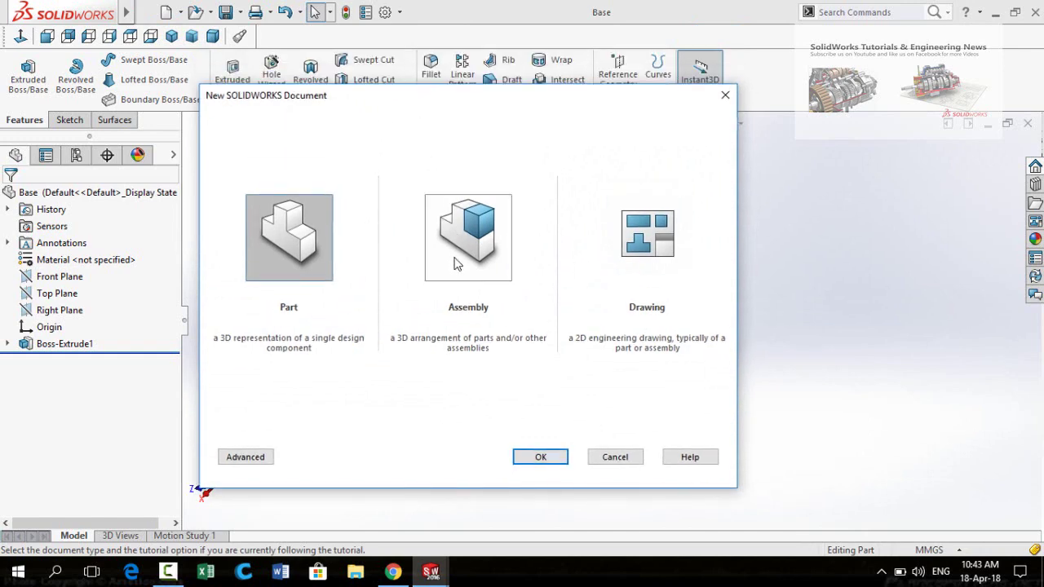
double_click(486, 251)
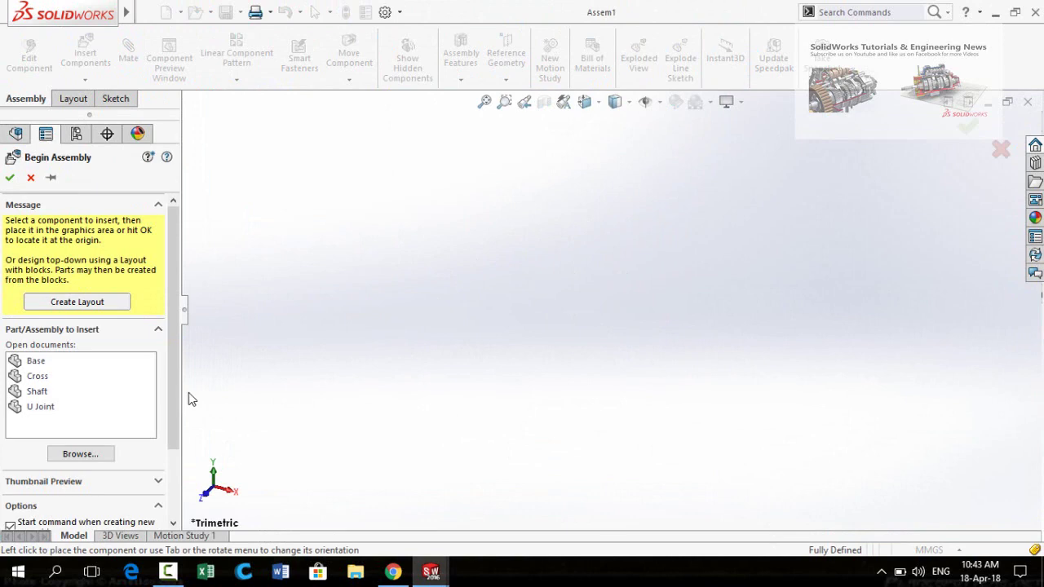
click(19, 364)
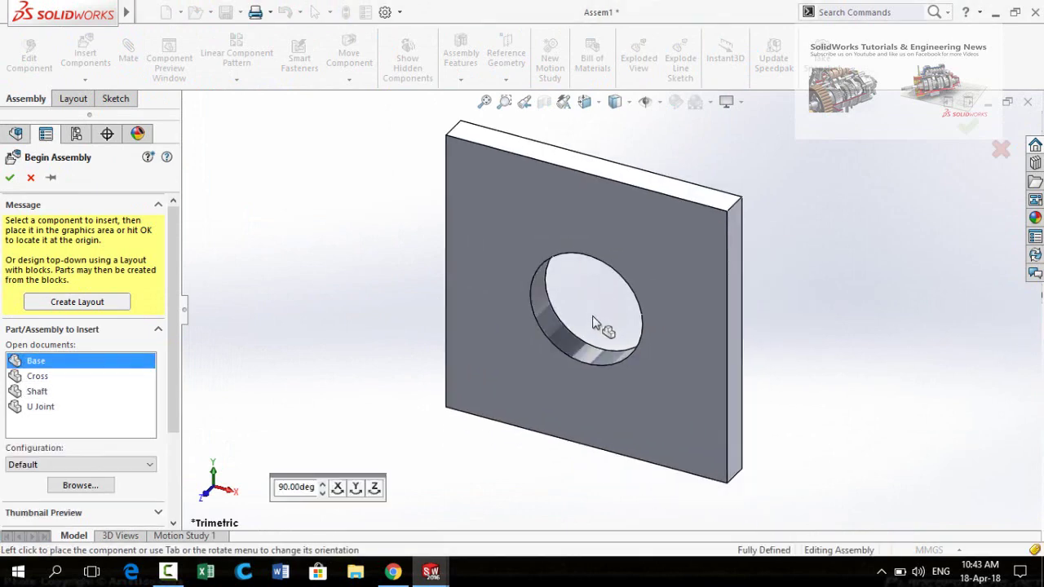
click(293, 342)
Insert the Cross, Shaft and U Joint parts together and place them beside and below the Base plate
click(85, 55)
click(35, 393)
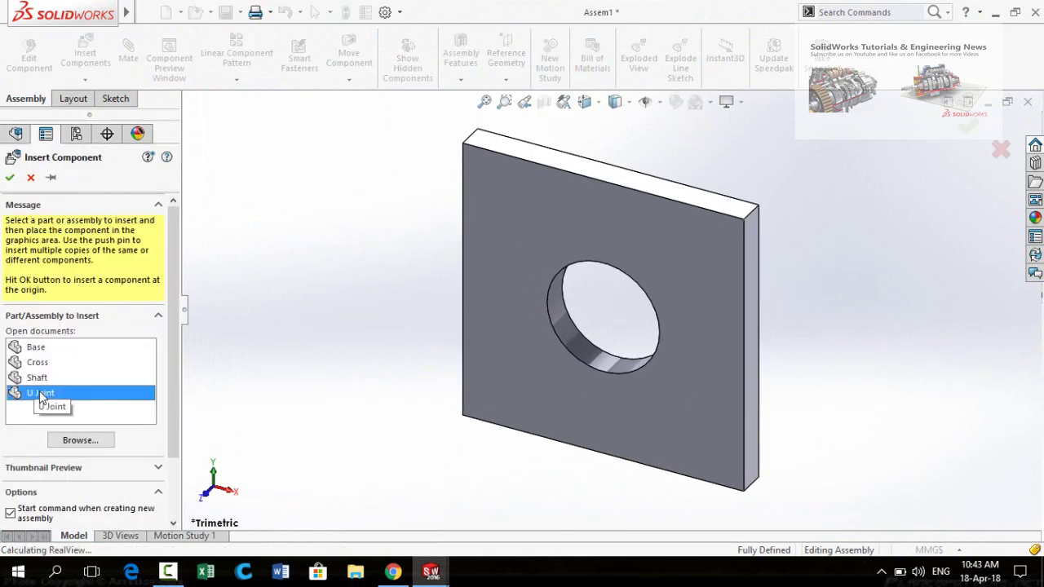
ctrl+click(29, 378)
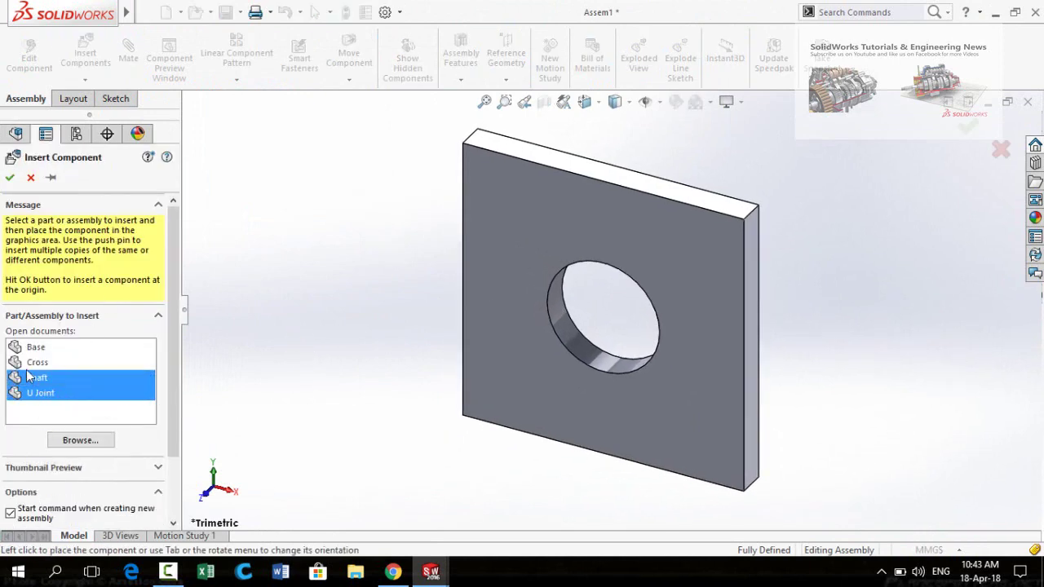
ctrl+click(30, 365)
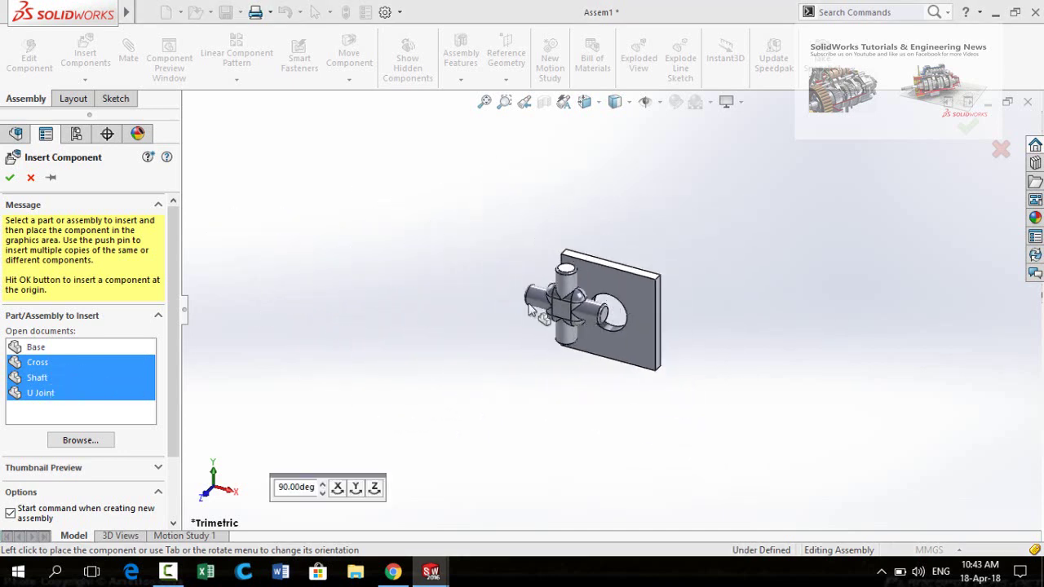
click(412, 288)
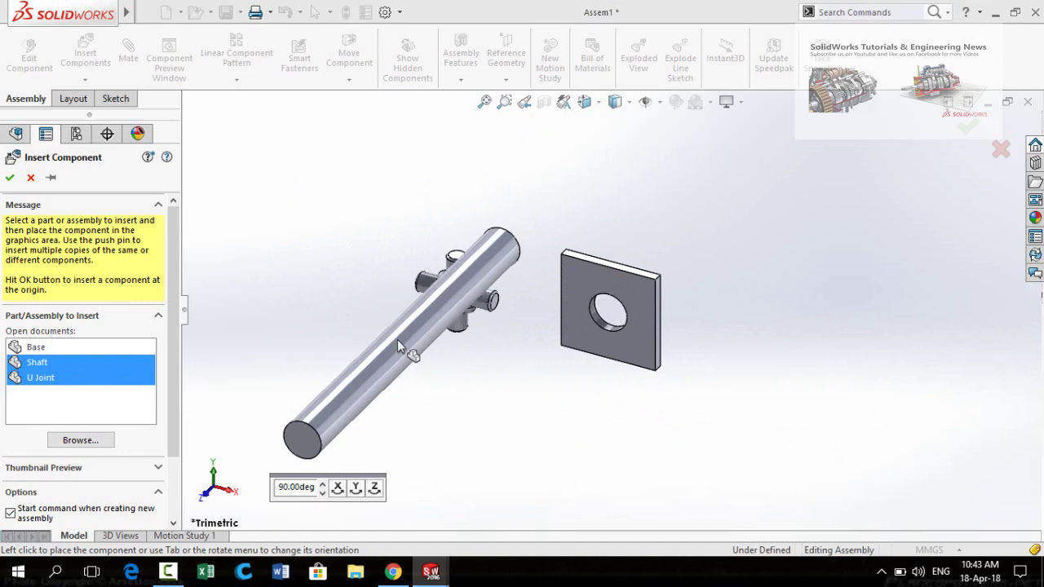
click(480, 408)
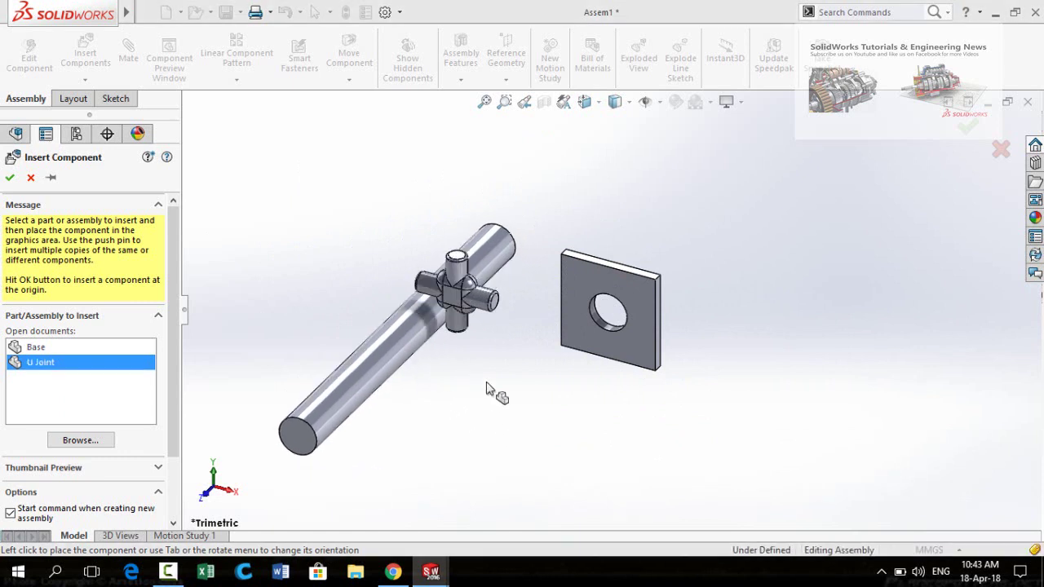
click(506, 441)
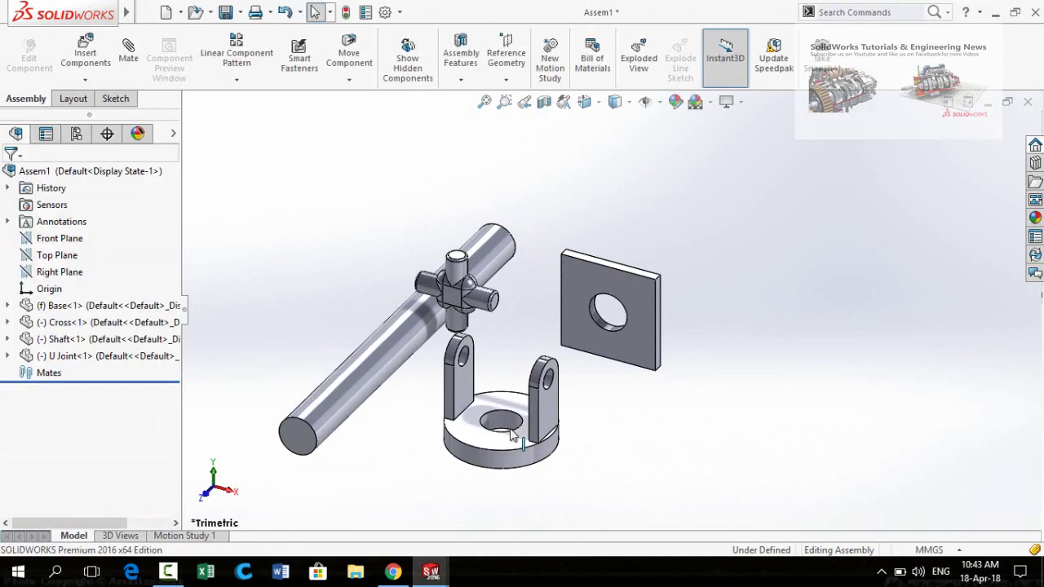
Add a concentric mate between the Shaft's cylindrical face and the hole in the Base plate
scroll(563, 427, up, 2)
middle_drag(563, 427, 593, 357)
scroll(593, 357, down, 2)
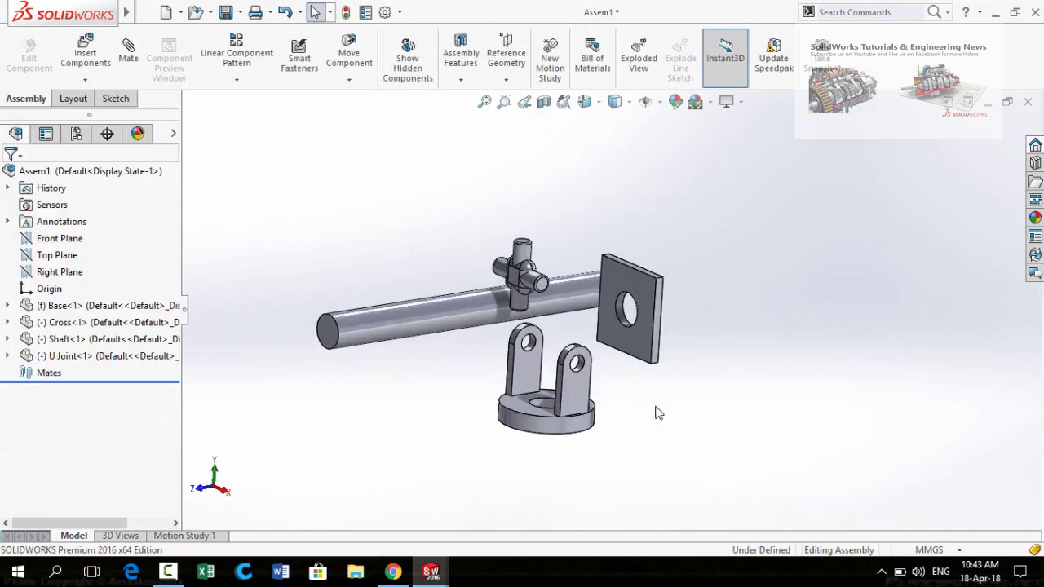
click(575, 296)
click(745, 203)
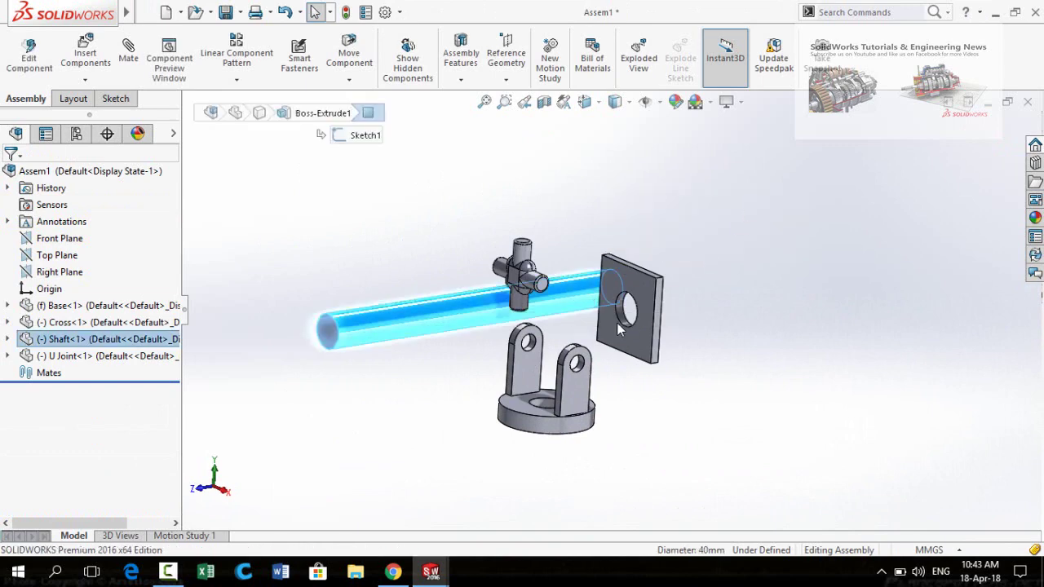
scroll(612, 322, down, 2)
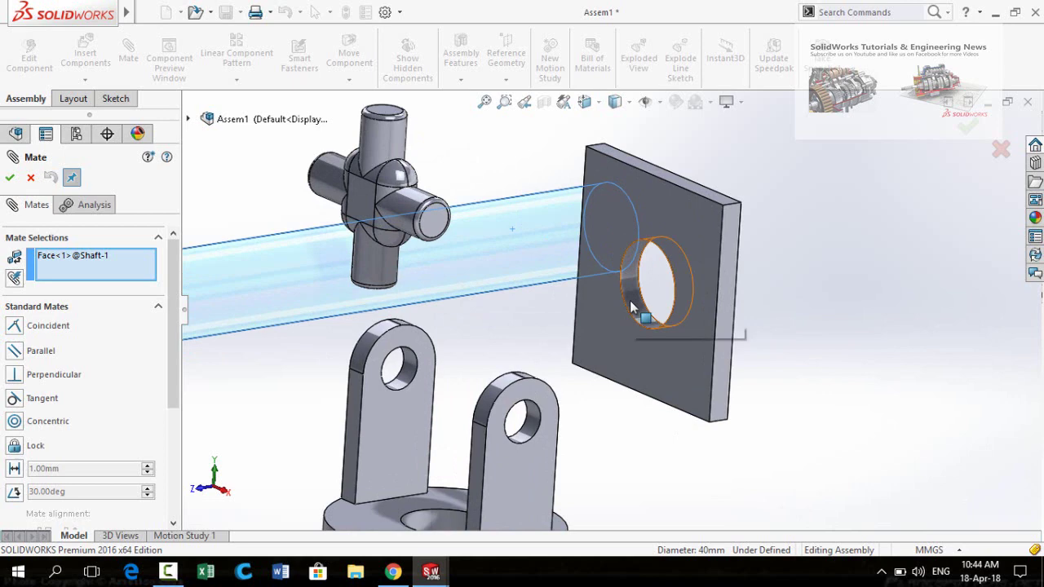
click(633, 310)
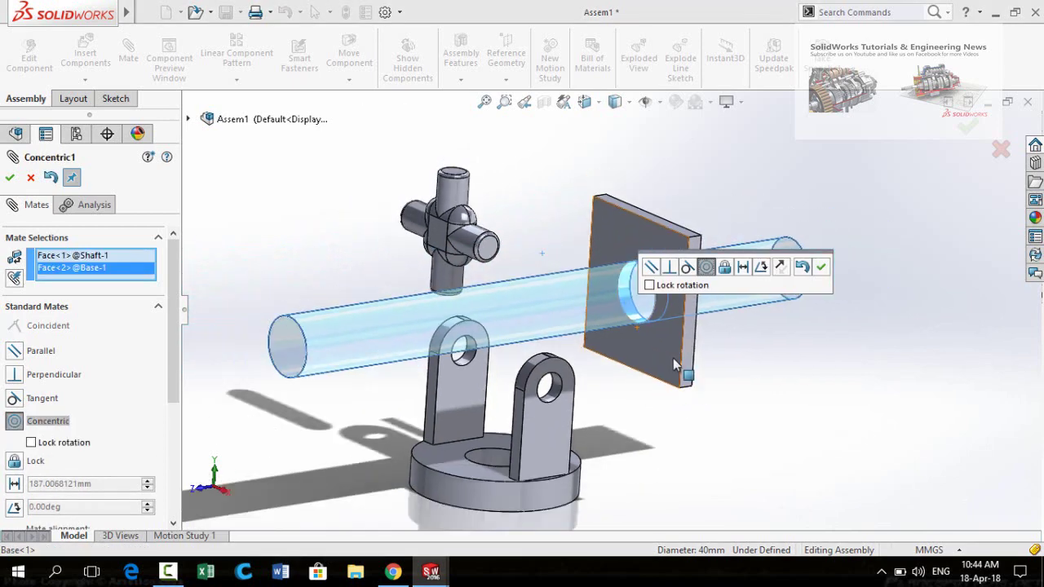
key(f)
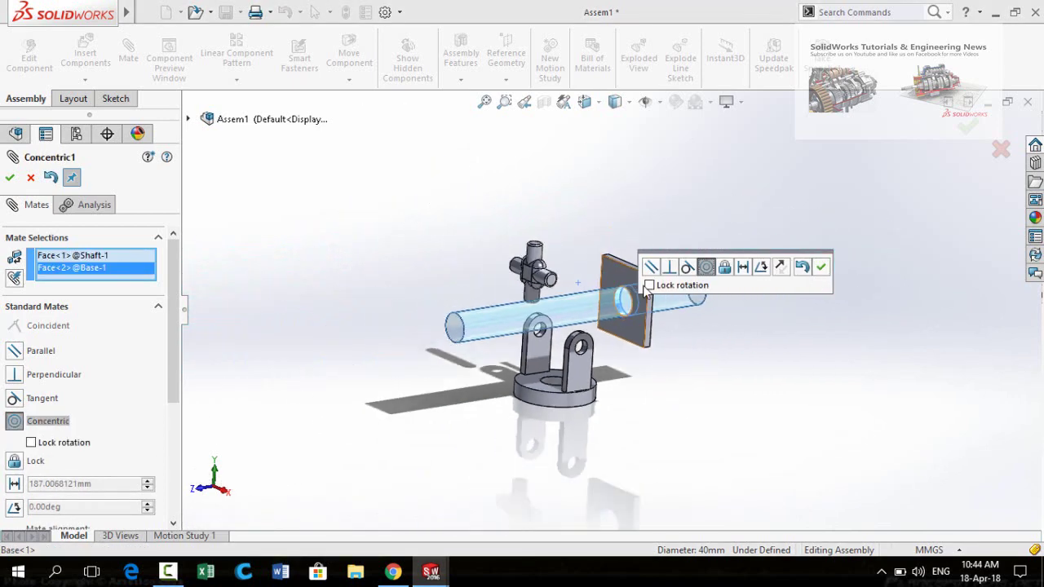
click(821, 270)
Mate the U Joint's central hole concentric with the Shaft, with Lock rotation enabled
mouse_move(671, 366)
middle_down()
mouse_move(699, 342)
mouse_move(644, 337)
mouse_move(665, 374)
mouse_move(684, 352)
middle_up()
middle_drag(447, 373, 466, 455)
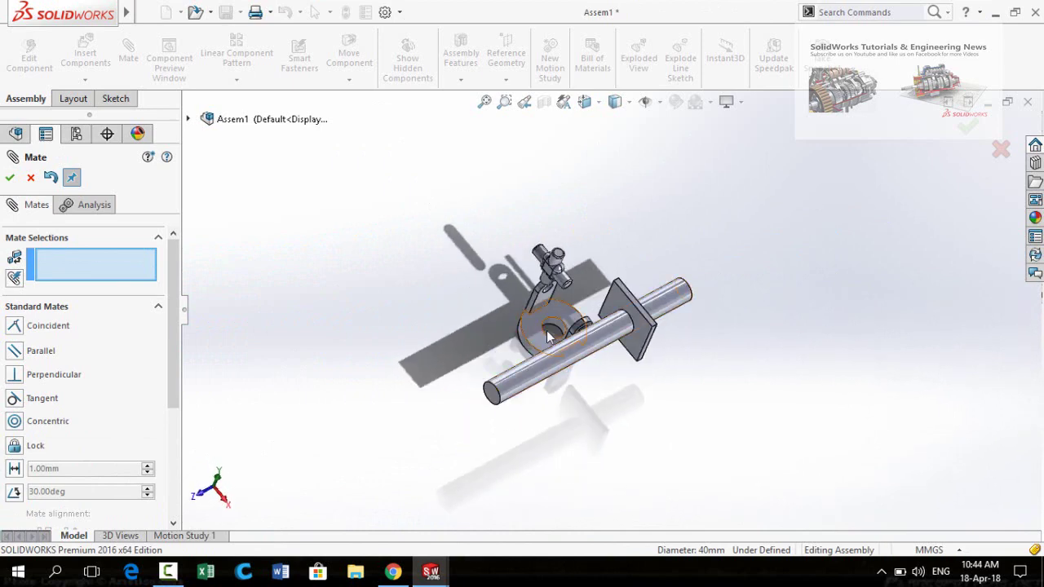
scroll(546, 330, down, 5)
click(619, 283)
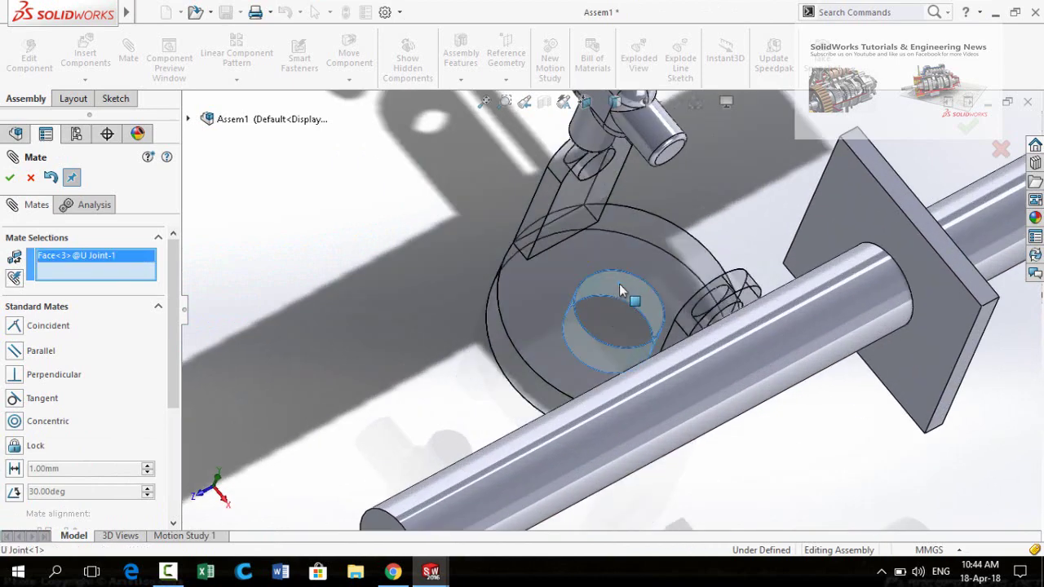
scroll(617, 259, up, 5)
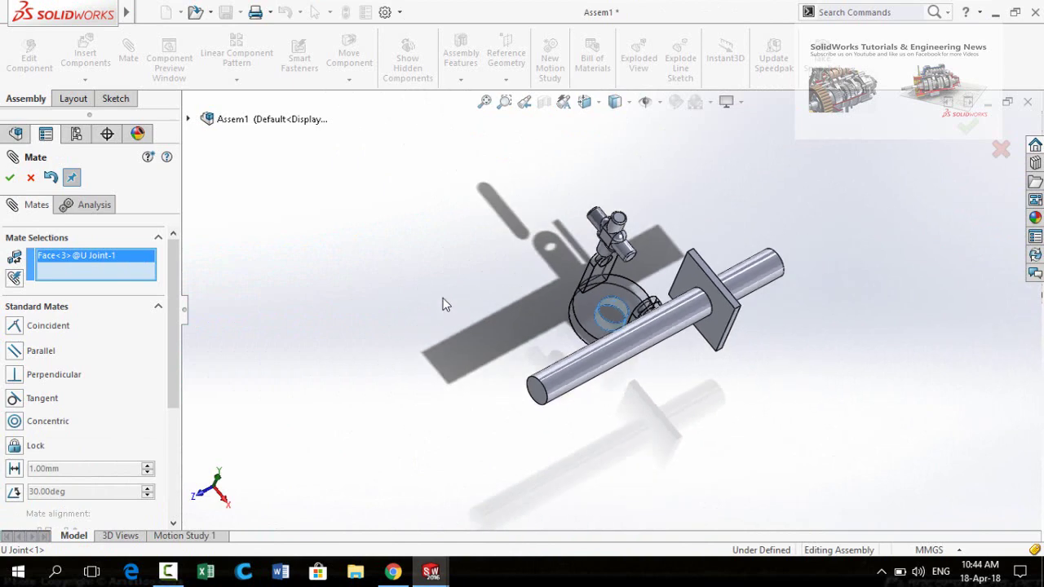
scroll(587, 349, down, 3)
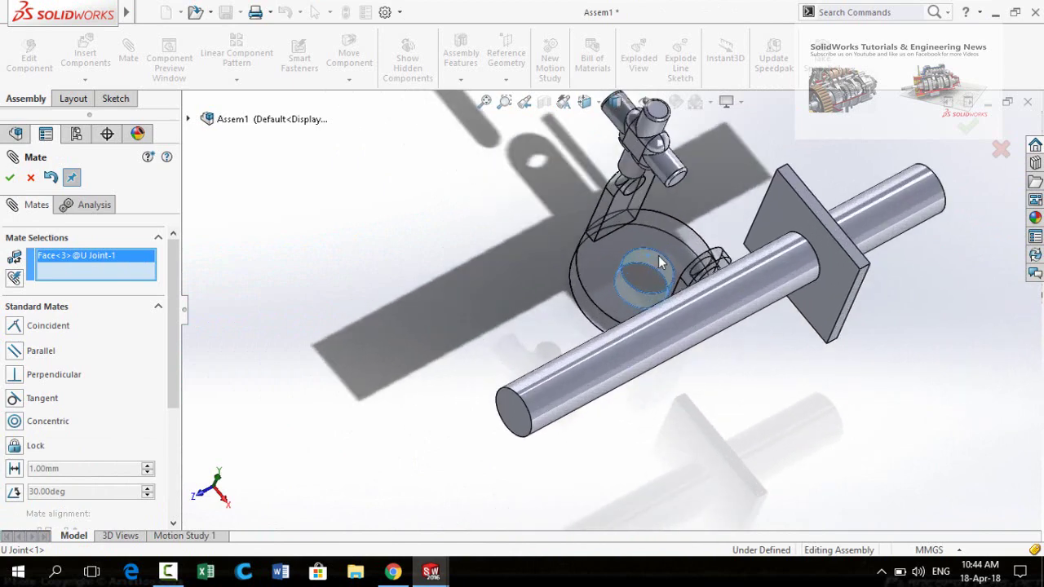
click(551, 386)
scroll(551, 385, up, 3)
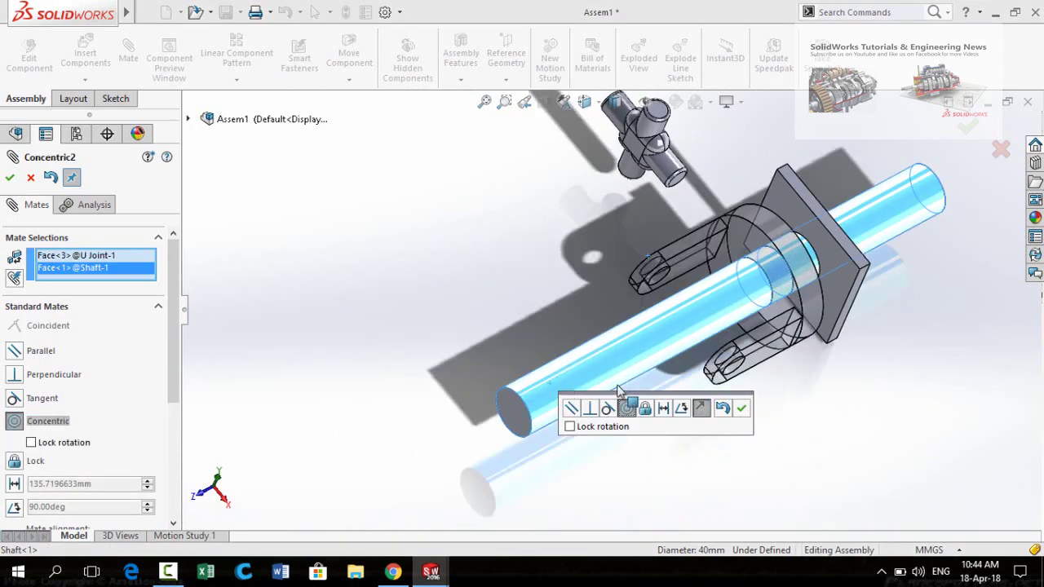
click(569, 427)
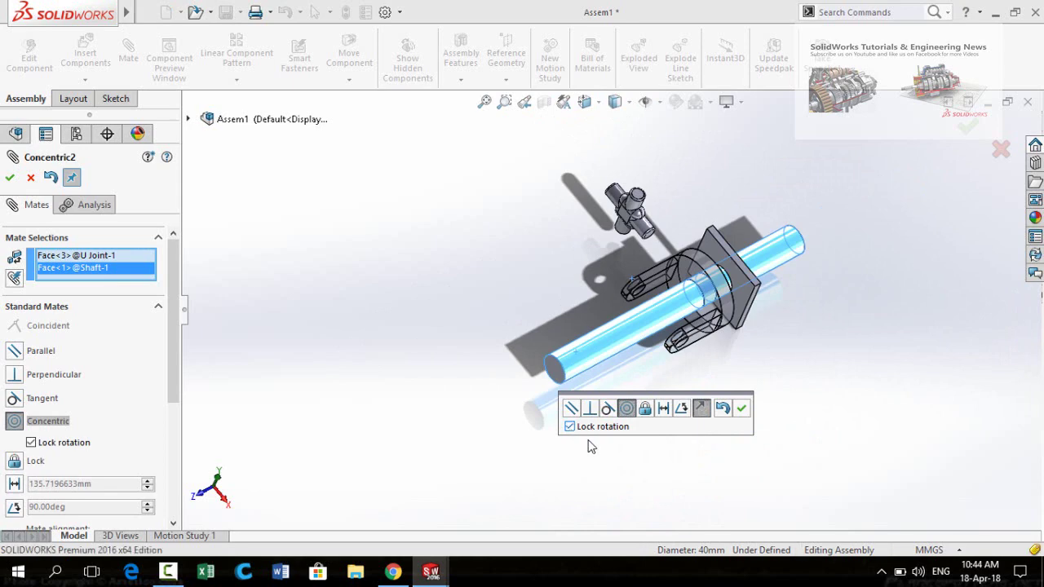
click(742, 410)
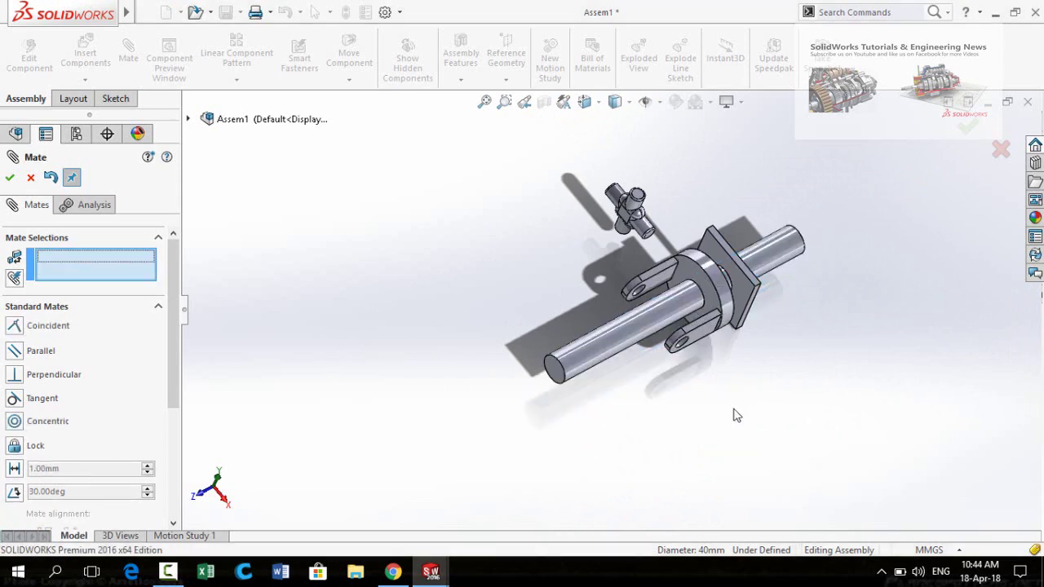
Add a coincident mate between the Shaft's free end face and the U Joint disc face that carries the lugs
click(564, 363)
scroll(664, 273, down, 4)
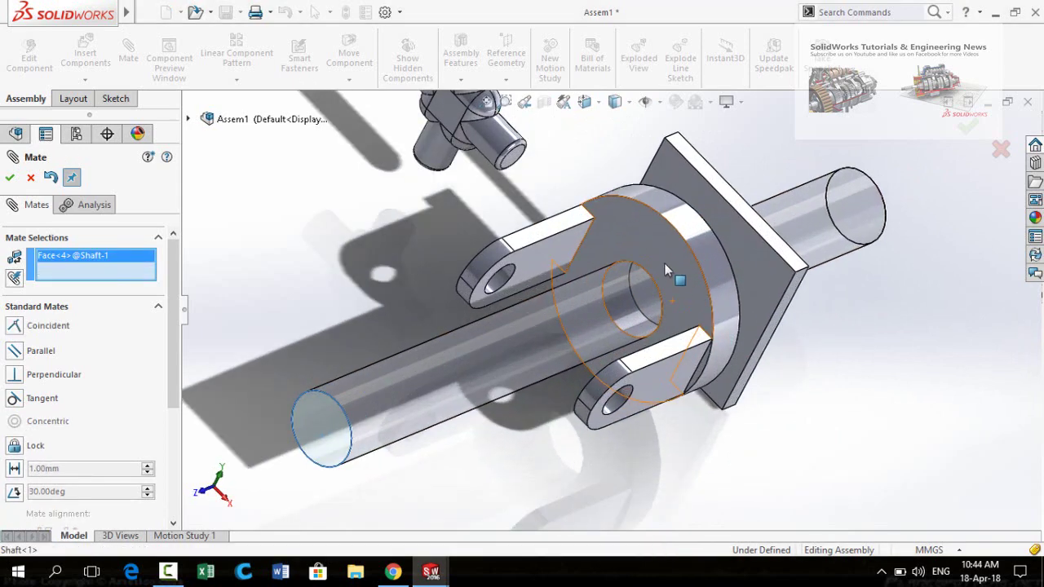
click(650, 238)
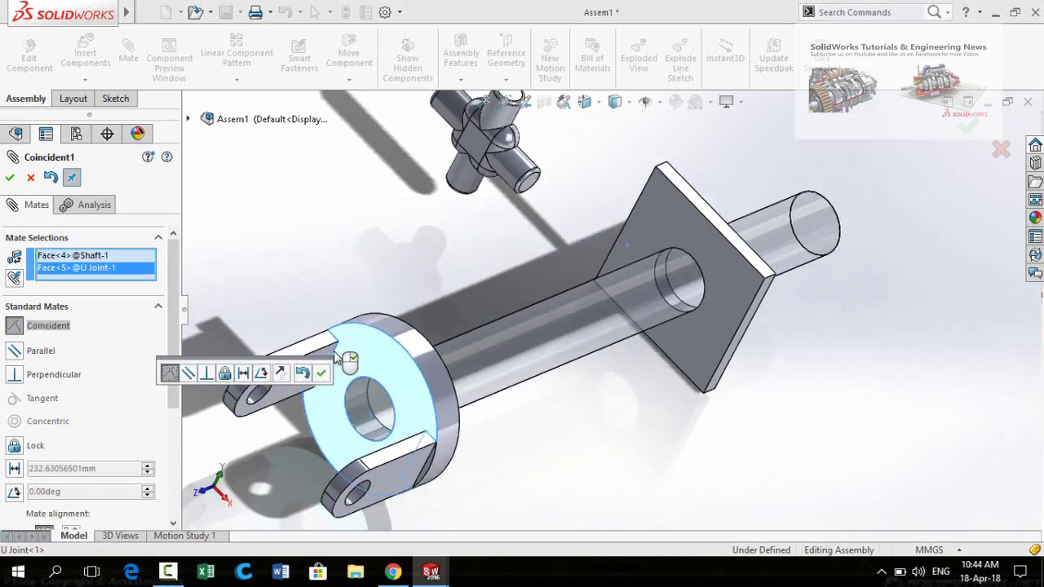
scroll(341, 359, up, 3)
click(323, 373)
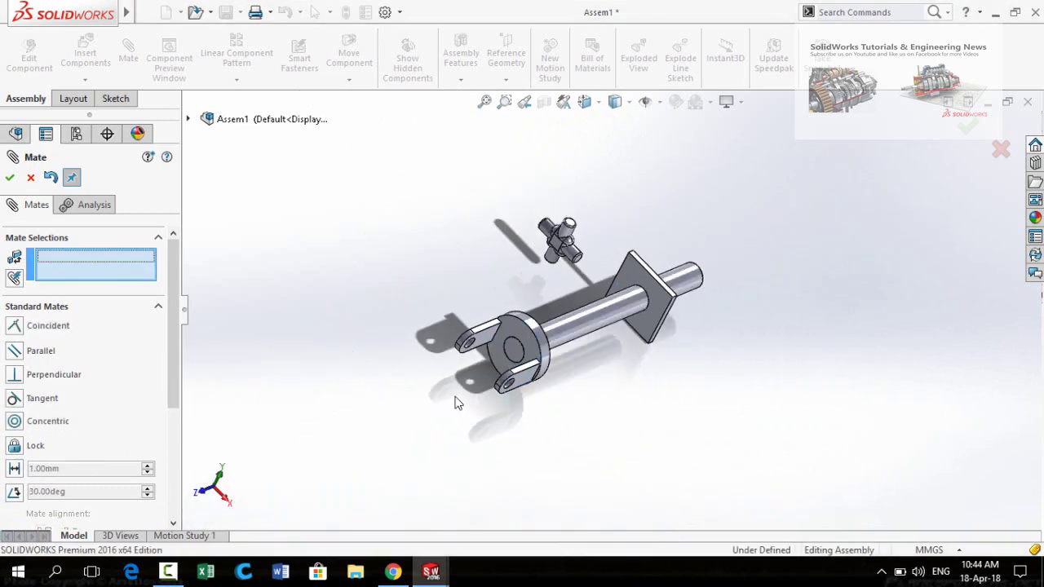
Mate one cylindrical arm of the Cross concentric with a lug hole of the U Joint, leaving rotation unlocked
middle_drag(531, 371, 506, 342)
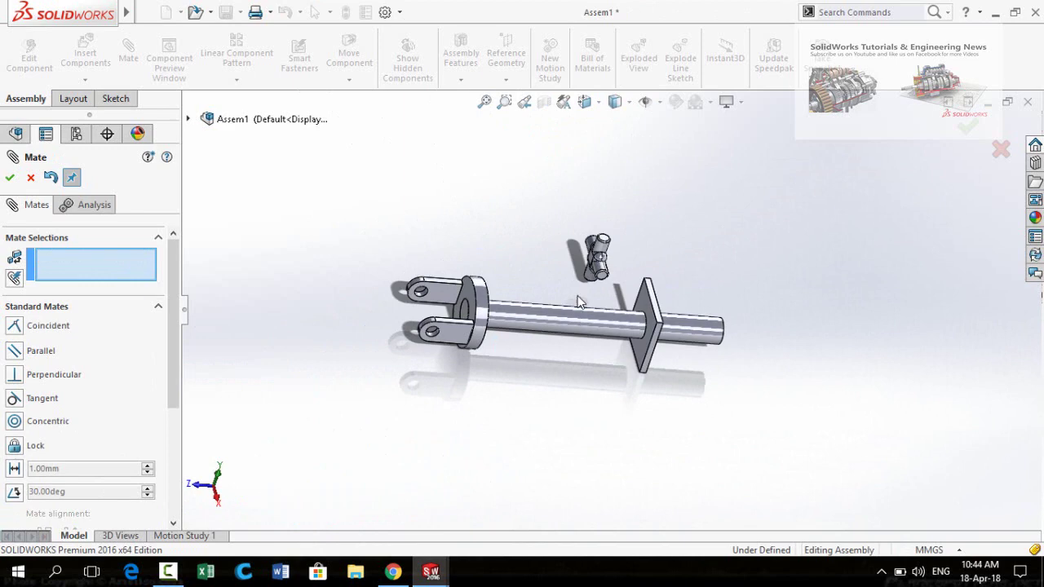
scroll(604, 284, down, 4)
click(597, 275)
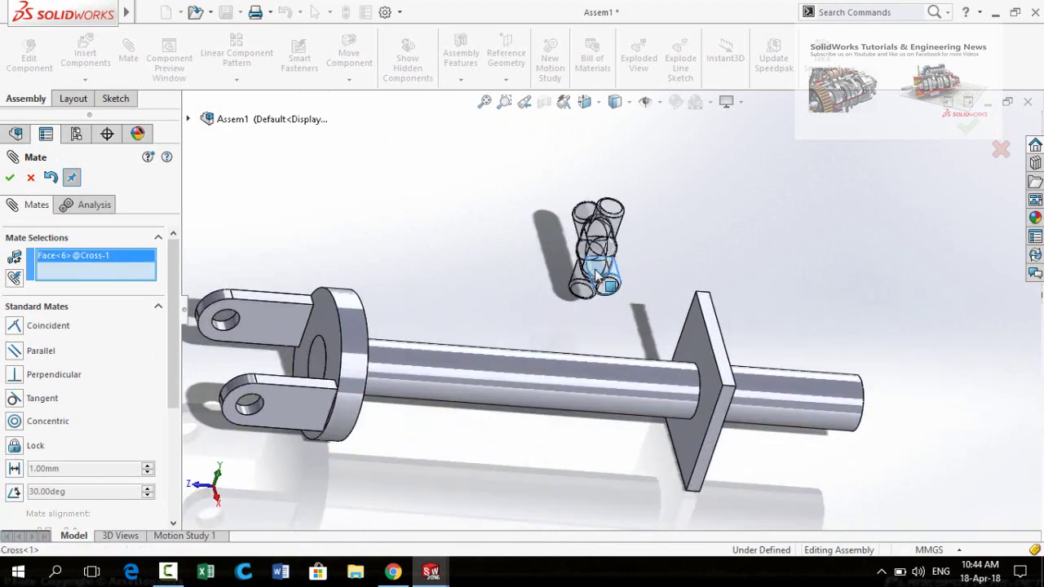
scroll(489, 367, up, 3)
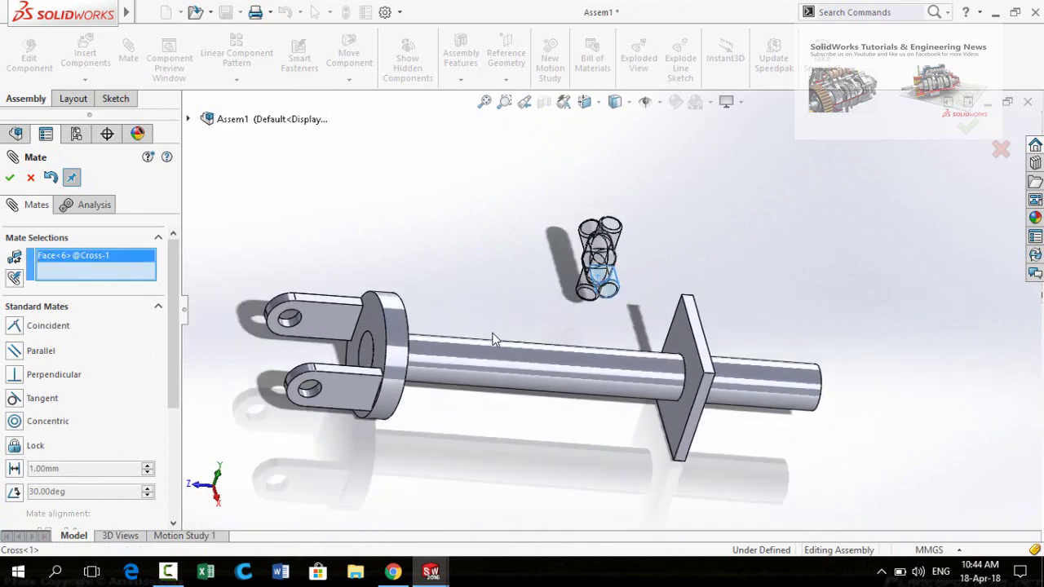
scroll(549, 356, down, 6)
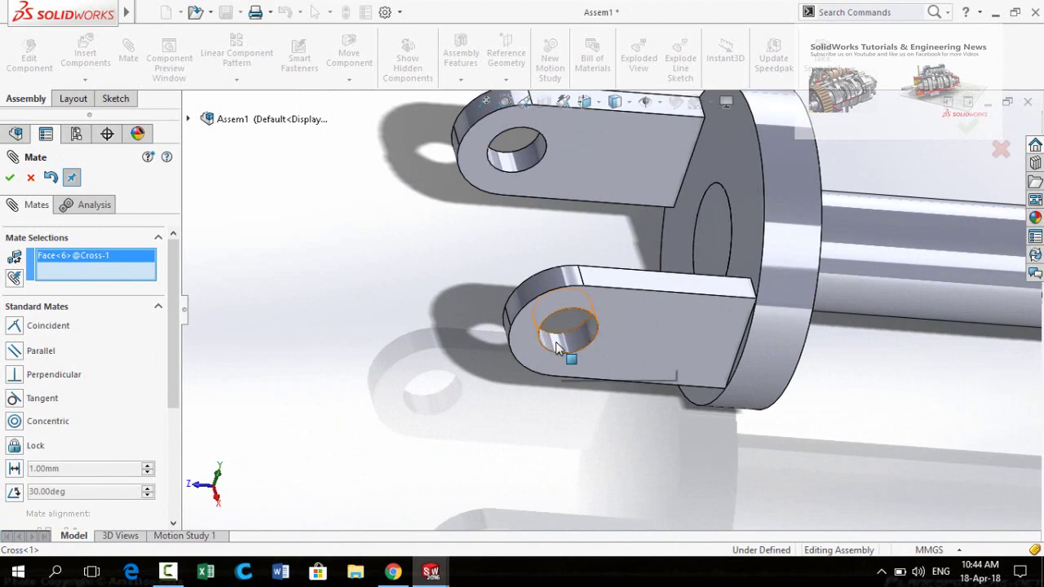
click(557, 348)
scroll(480, 364, up, 5)
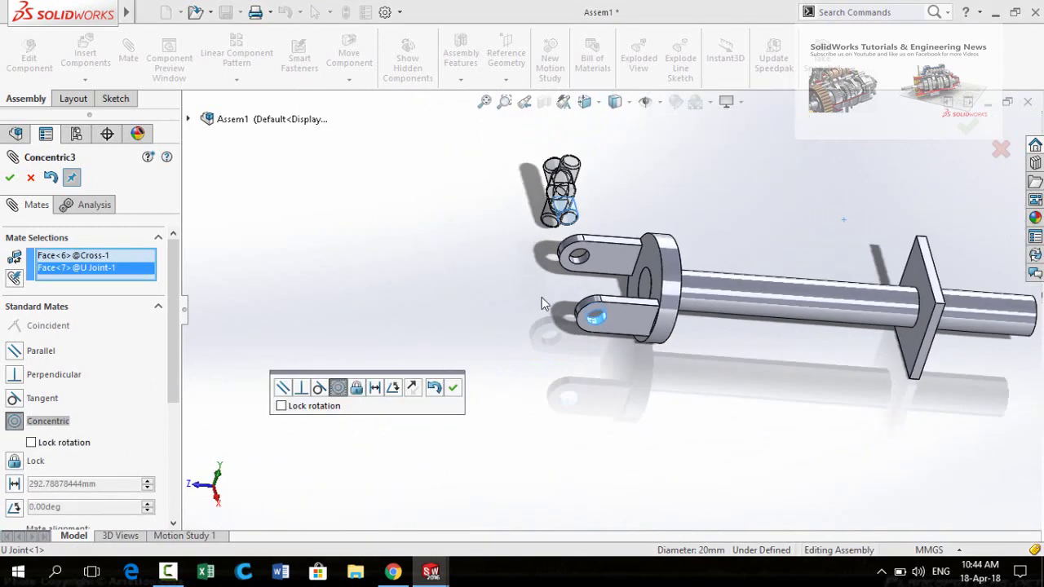
scroll(599, 263, down, 4)
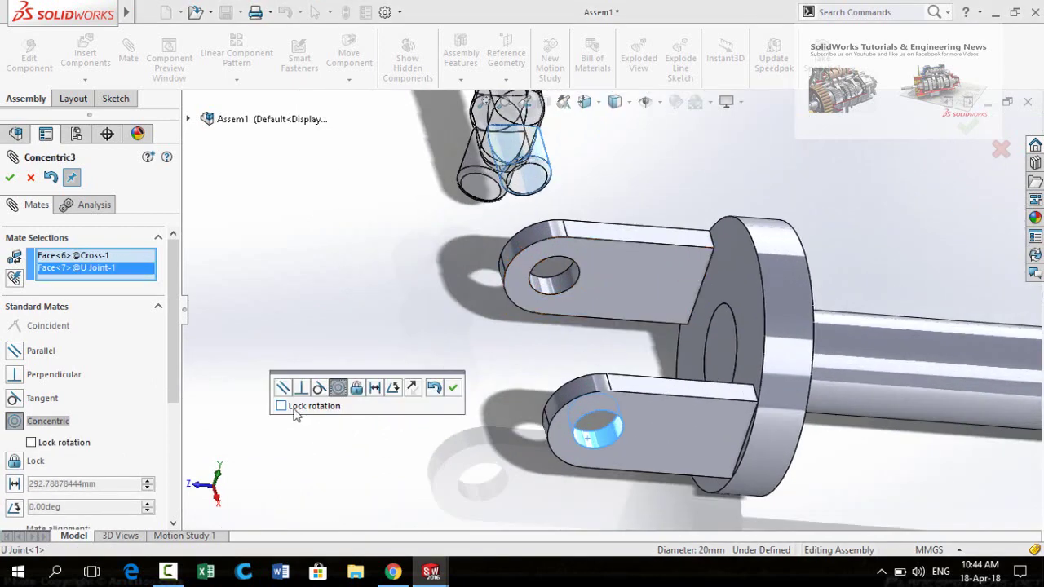
click(454, 389)
Make the Cross arm's end face coincident with the outer face of the U Joint lug and finish mating
click(671, 427)
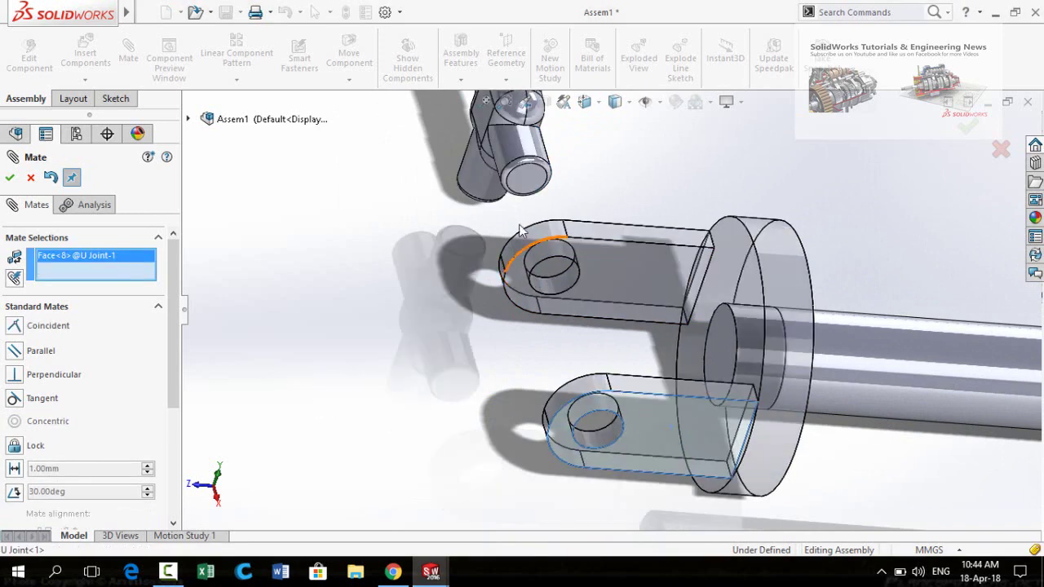
scroll(525, 190, down, 1)
scroll(531, 194, up, 3)
click(401, 400)
middle_drag(401, 401, 512, 362)
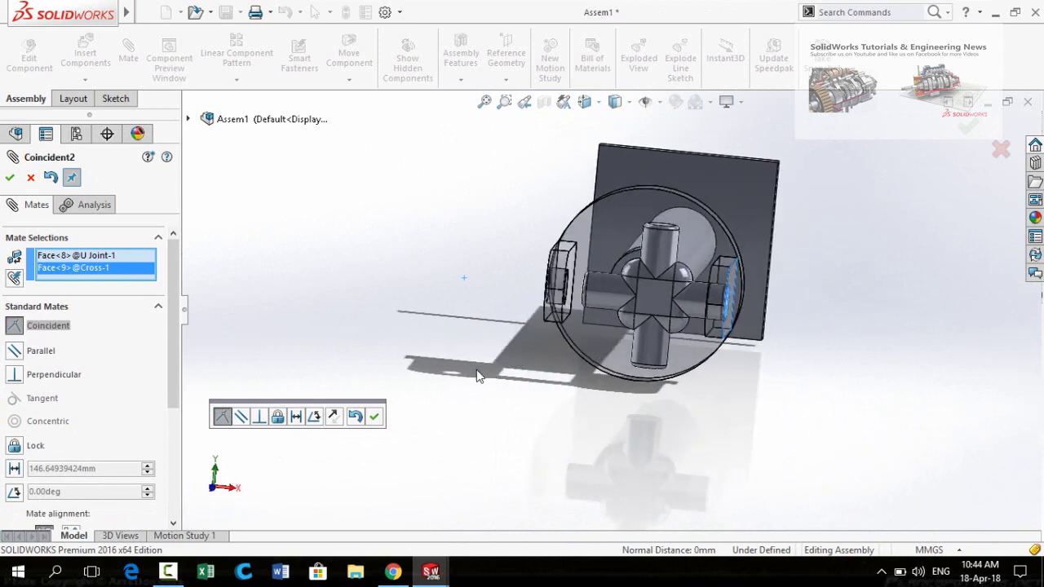
click(376, 420)
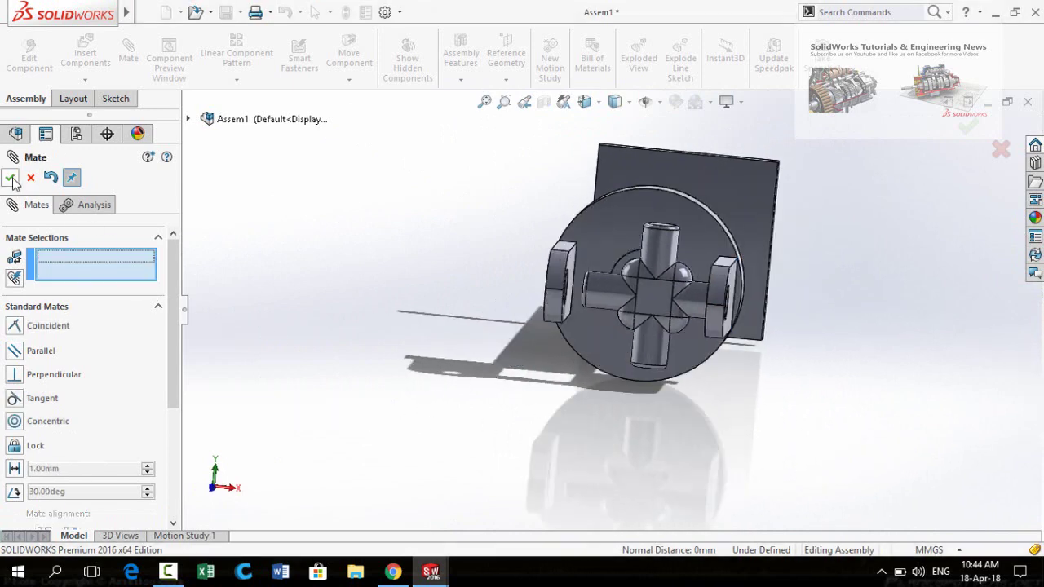
click(11, 179)
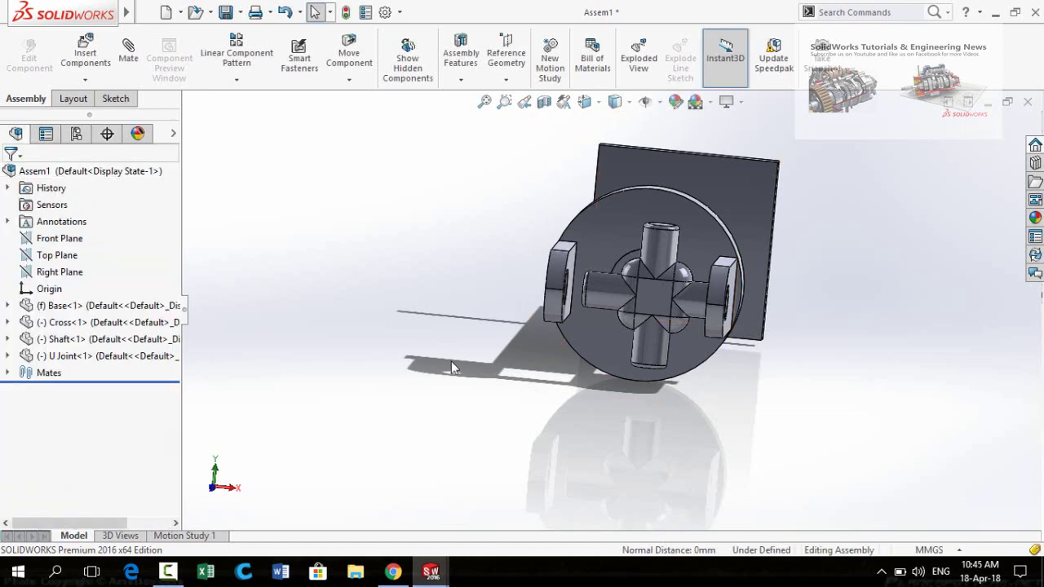
Measure the distance between the opposite Cross arm's end face and the outer face of the other U Joint lug using a reference dimension
middle_drag(623, 310, 499, 362)
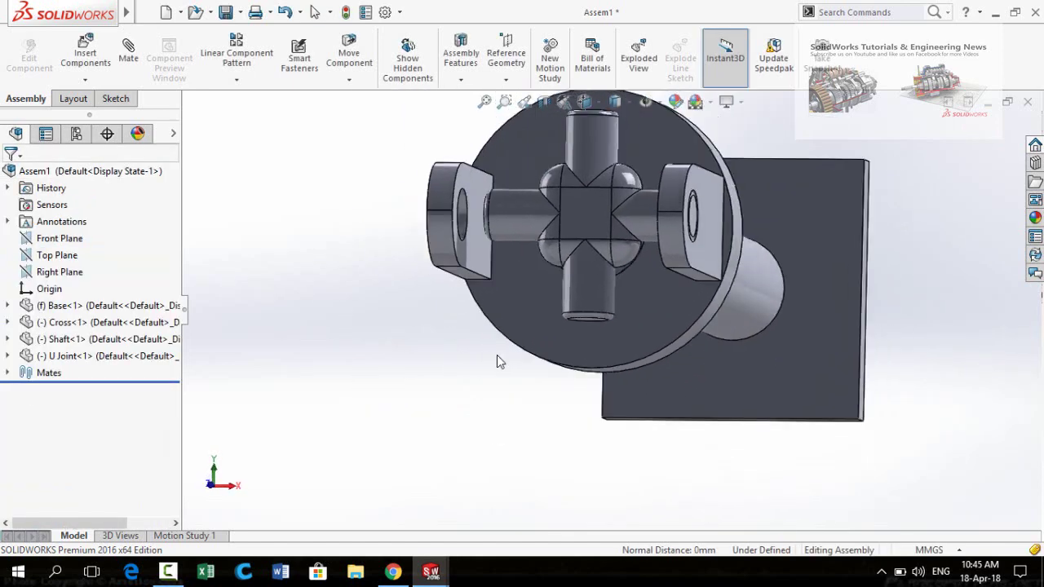
click(526, 332)
key(z)
key(ctrl+1)
key(Escape)
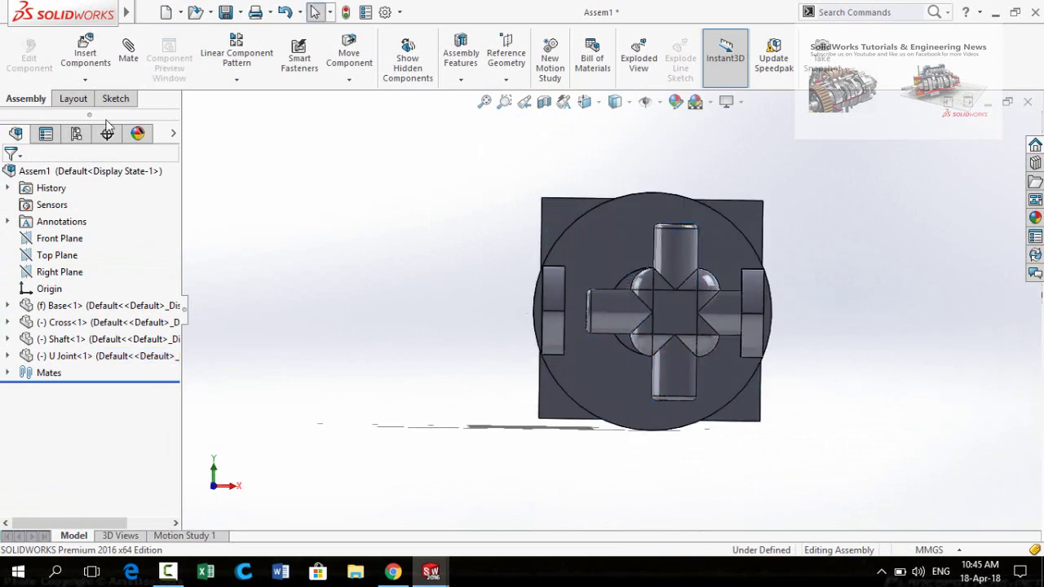
click(115, 99)
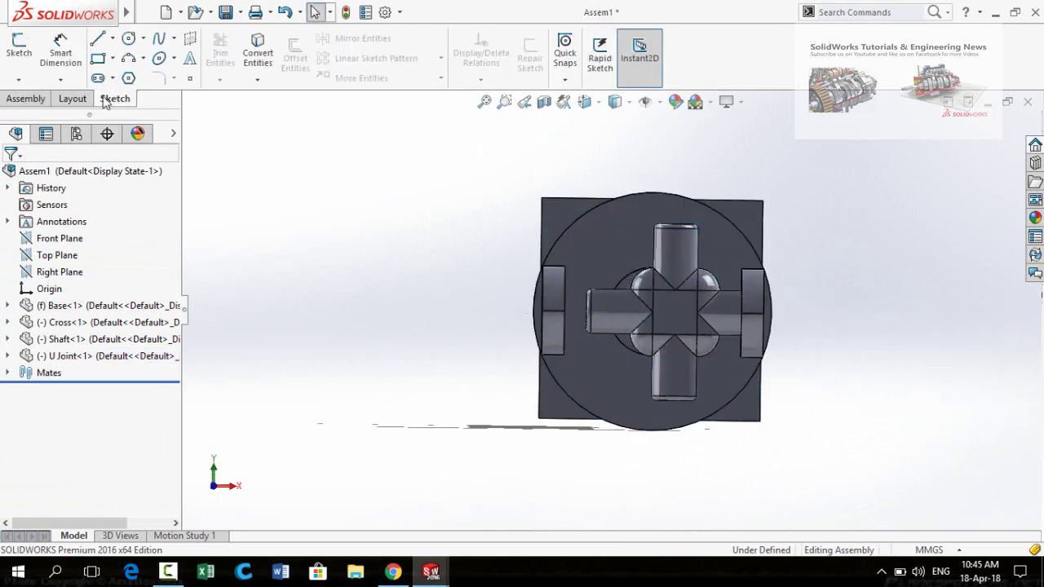
click(59, 56)
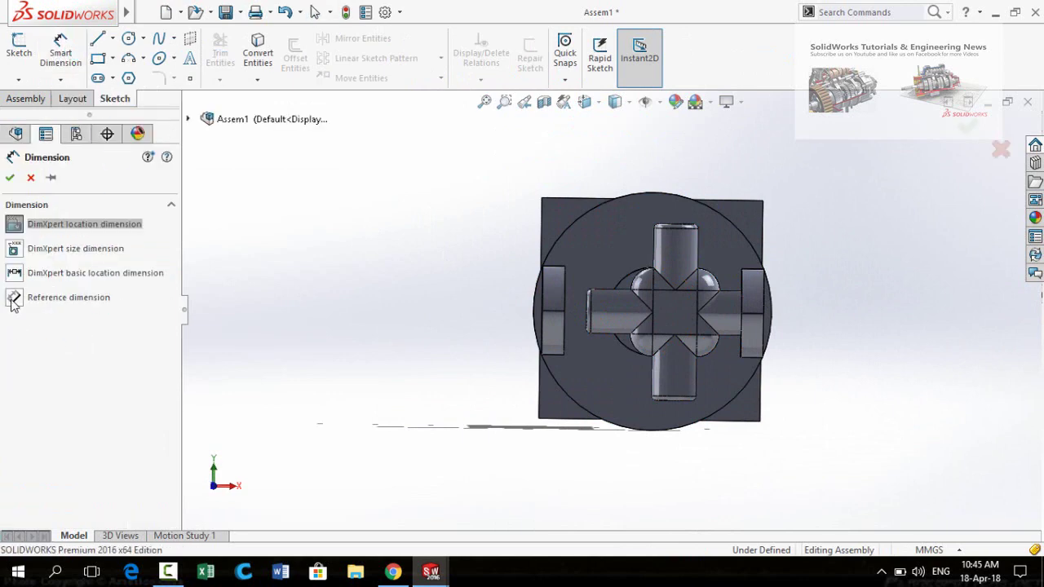
click(14, 299)
scroll(551, 371, down, 3)
middle_drag(611, 304, 659, 318)
scroll(929, 324, up, 4)
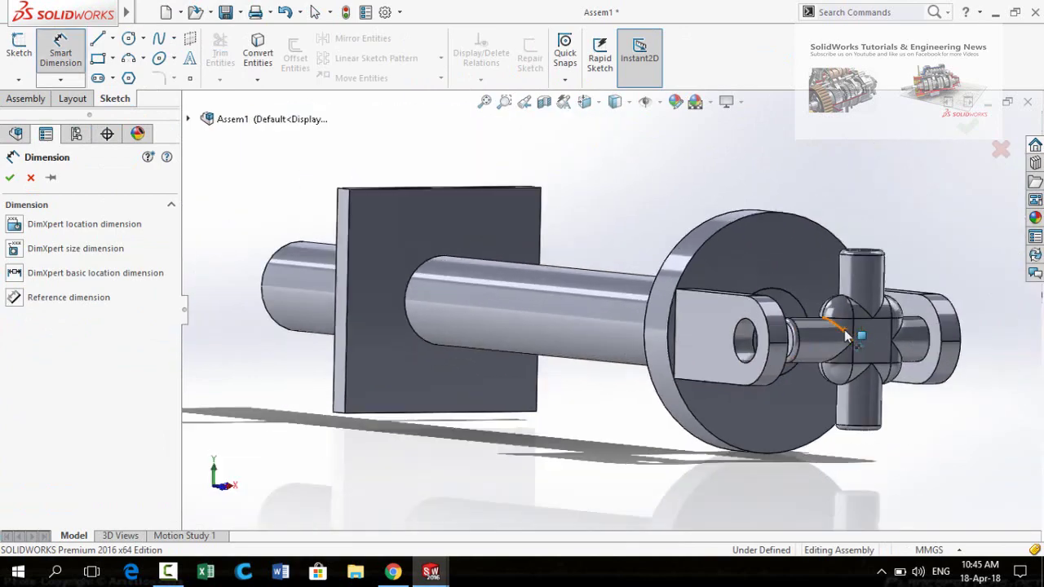
scroll(544, 329, down, 5)
click(544, 329)
middle_drag(527, 327, 468, 380)
click(584, 351)
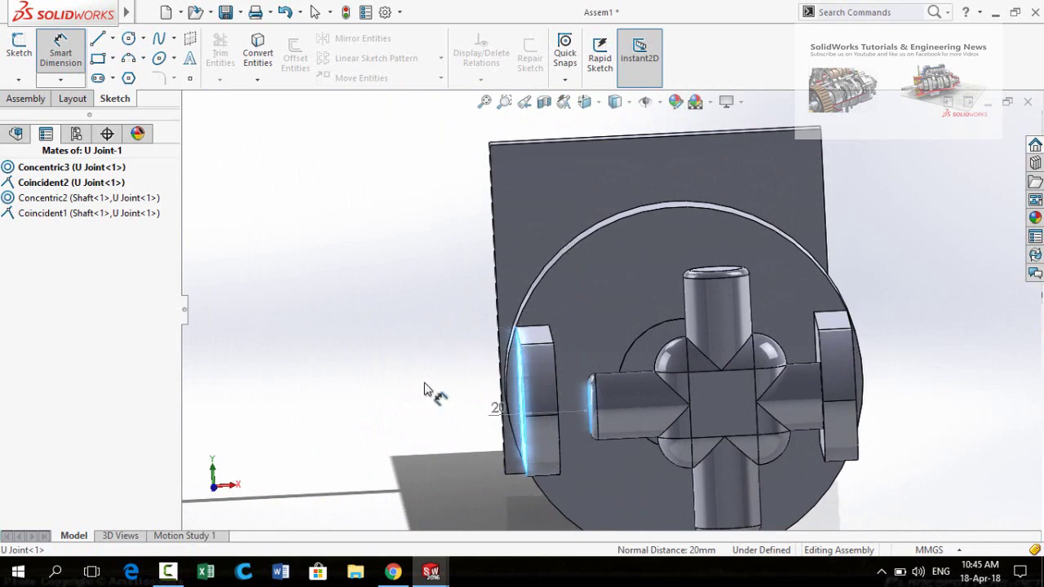
key(Escape)
key(Escape)
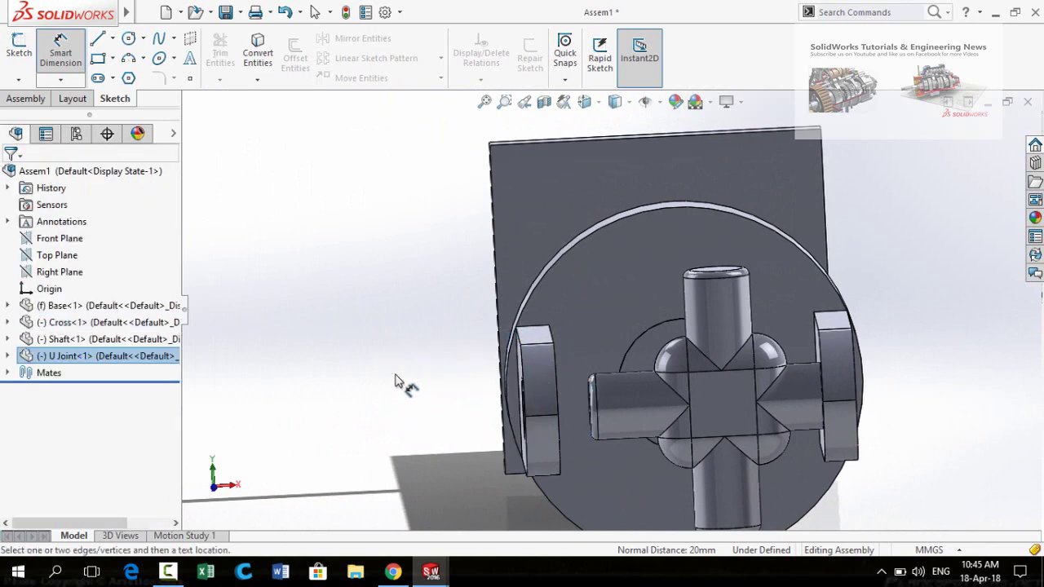
Open the U Joint part for editing from its lug-side disc face in the assembly
scroll(418, 373, down, 3)
middle_drag(421, 373, 553, 352)
click(552, 352)
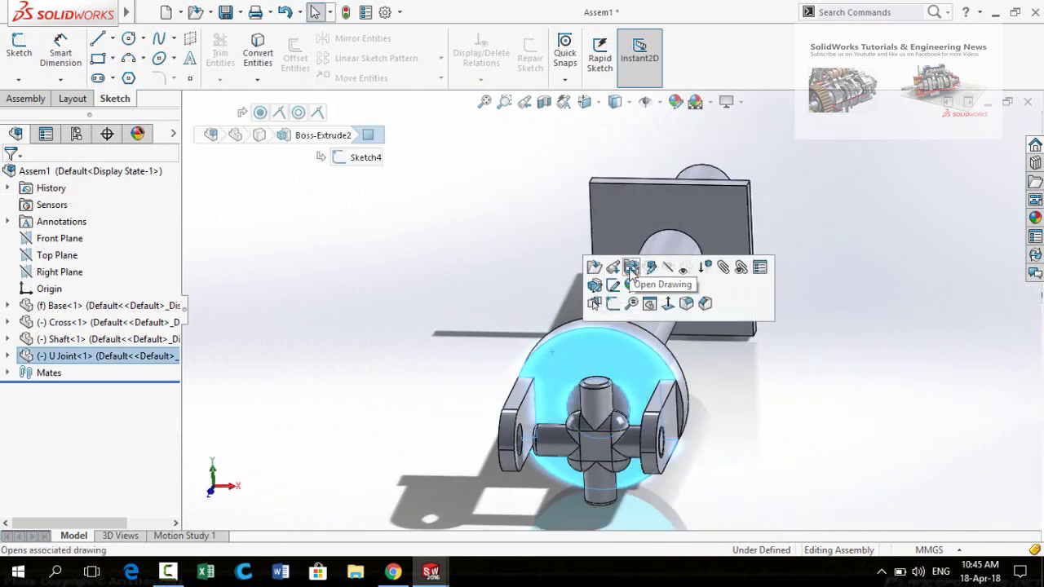
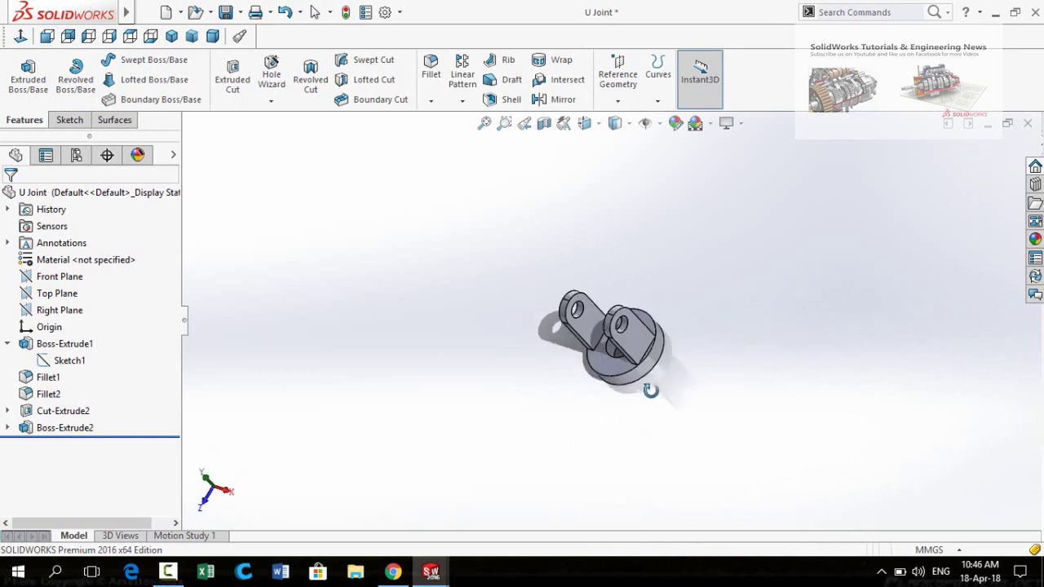
Return to the Assem1 assembly and update it with the modified U Joint part
mouse_move(437, 574)
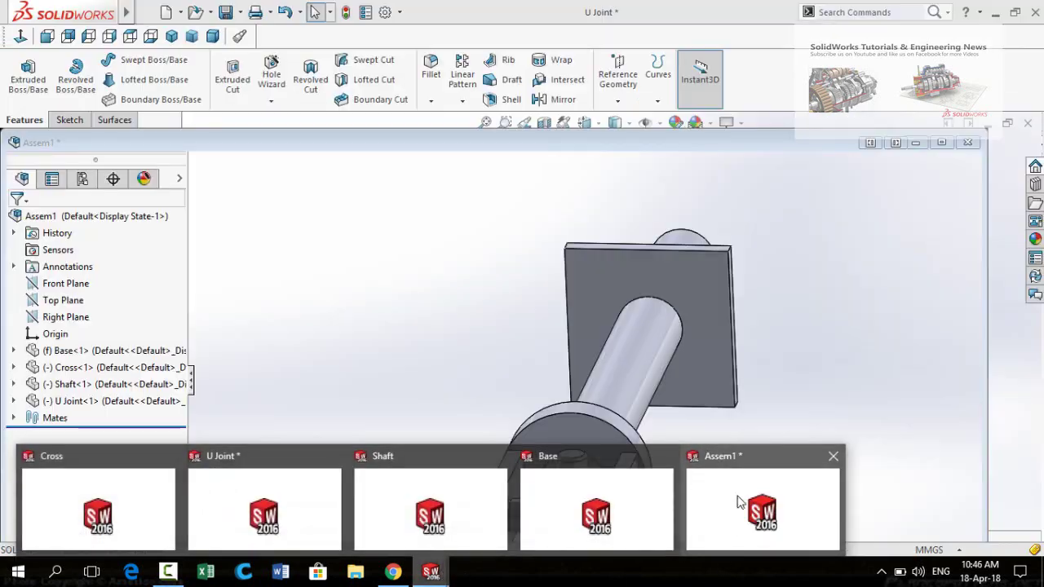
click(740, 502)
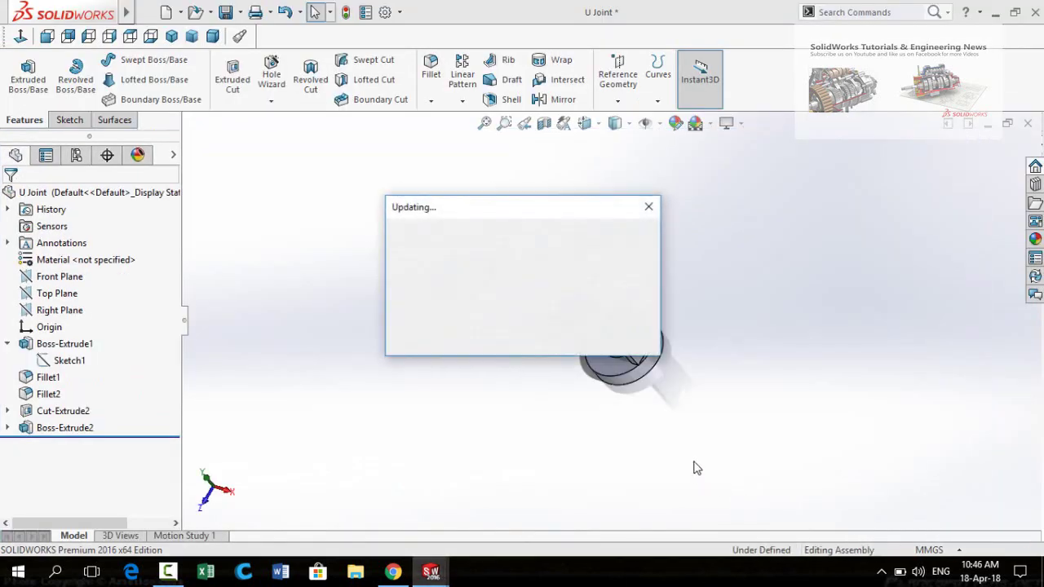
mouse_move(693, 465)
middle_down()
mouse_move(657, 417)
mouse_move(807, 367)
middle_up()
scroll(810, 366, down, 5)
middle_drag(718, 386, 636, 377)
scroll(637, 377, up, 5)
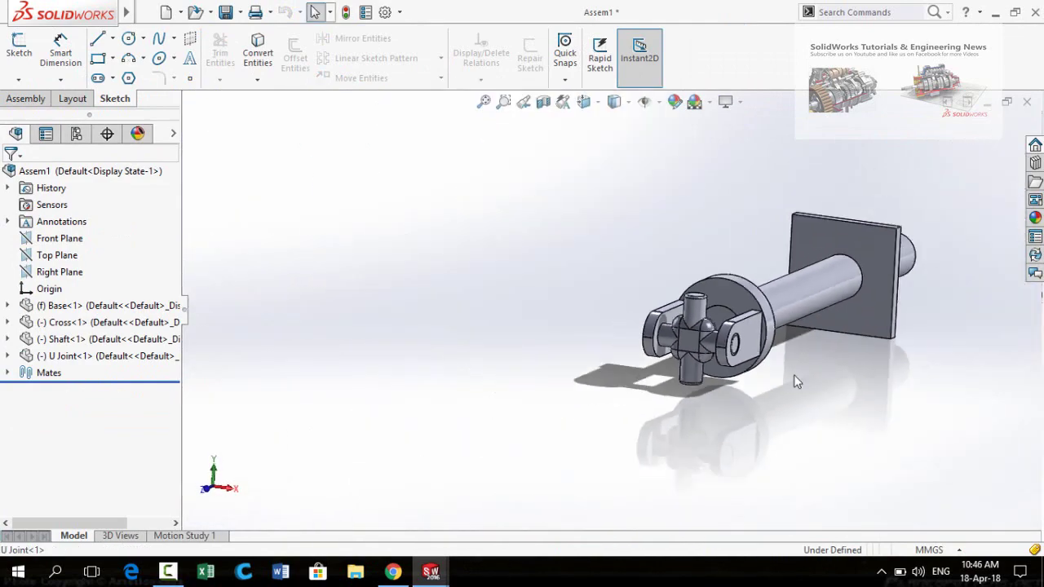
Rotate the Cross by its free arm to test its motion between the U Joint lugs
scroll(654, 316, down, 5)
drag(580, 251, 553, 346)
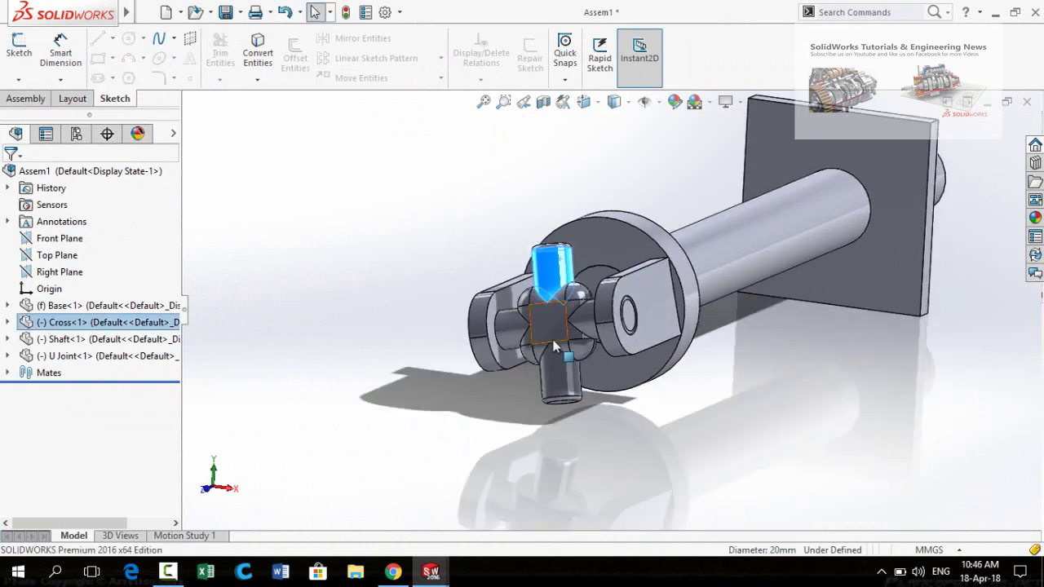
drag(568, 392, 571, 412)
click(610, 459)
middle_drag(610, 458, 603, 383)
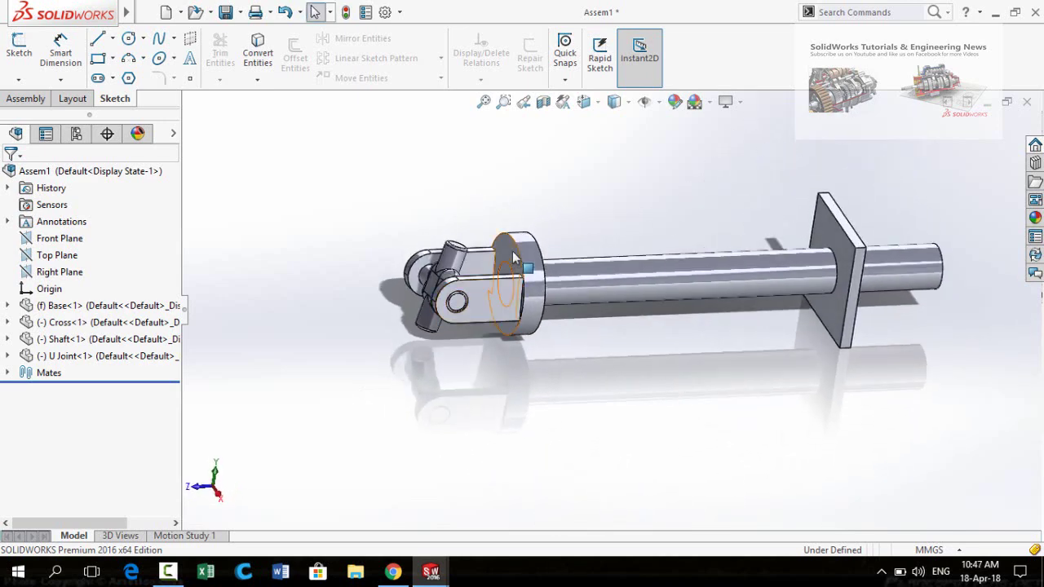
Copy the U Joint component within the assembly and place the copy in free space beyond the Cross
scroll(587, 281, down, 3)
scroll(608, 304, up, 3)
scroll(603, 310, down, 1)
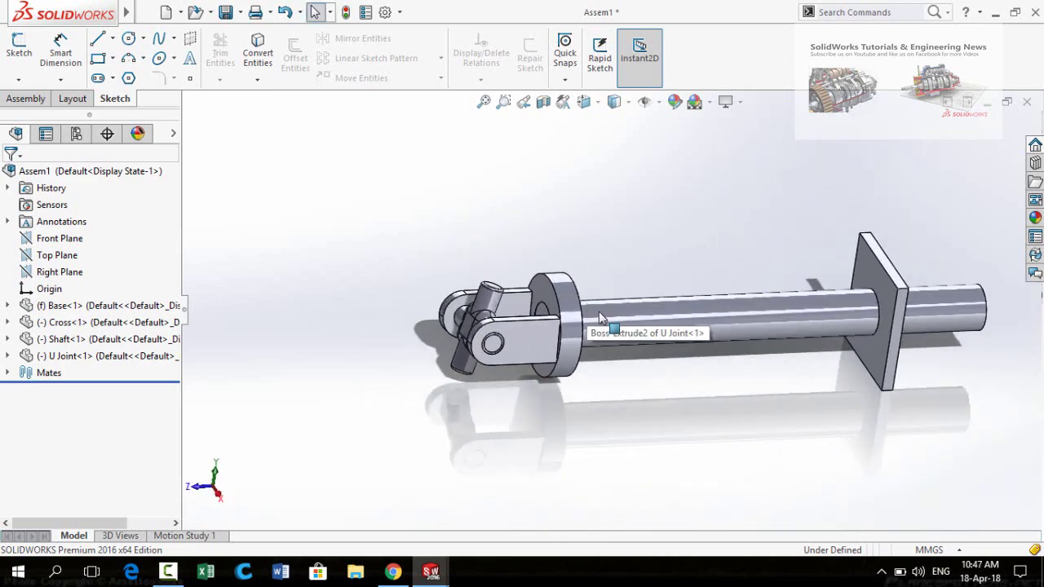
scroll(592, 261, up, 2)
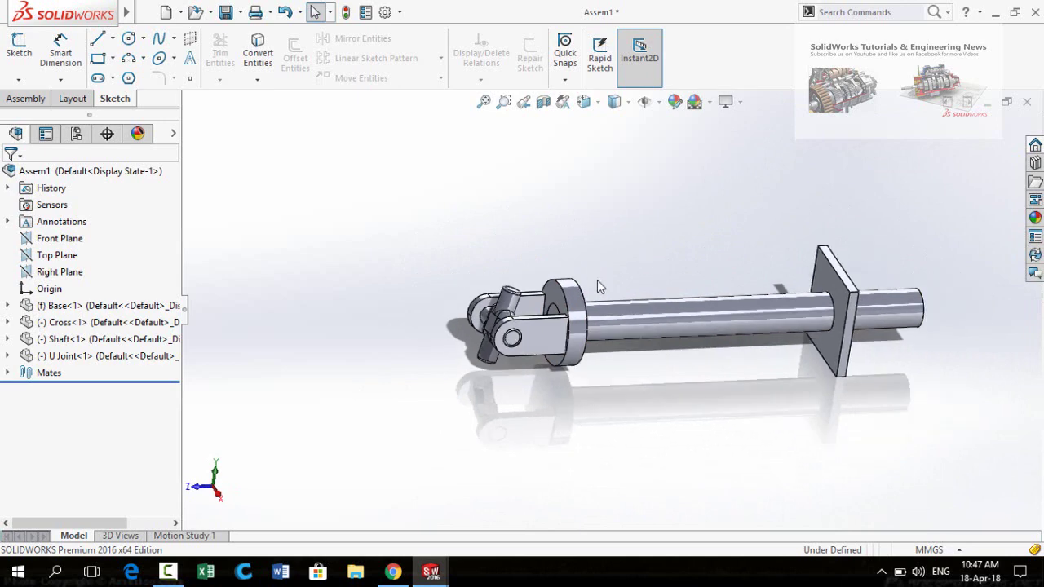
drag(574, 300, 339, 270)
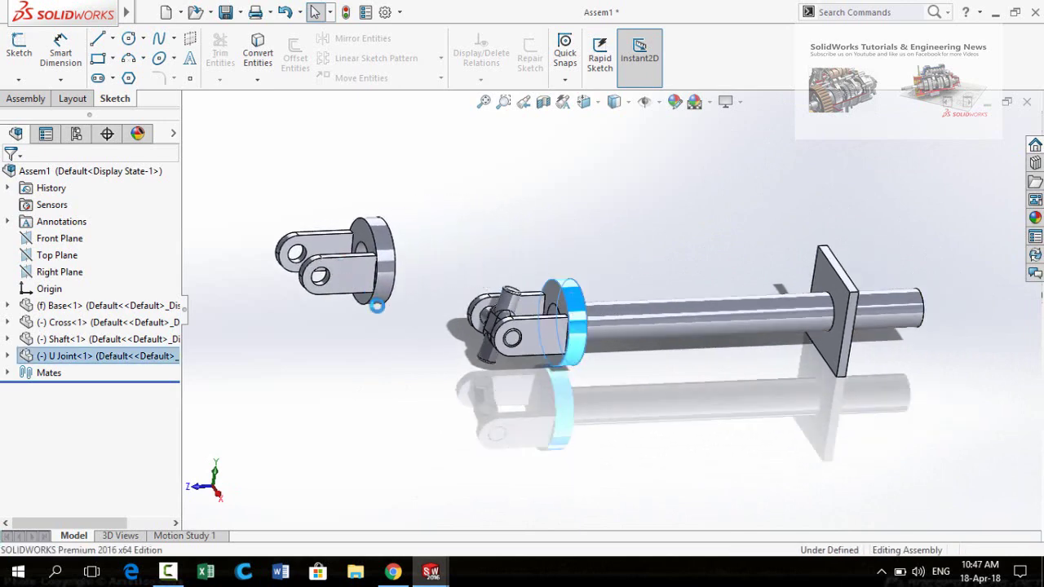
scroll(441, 294, down, 2)
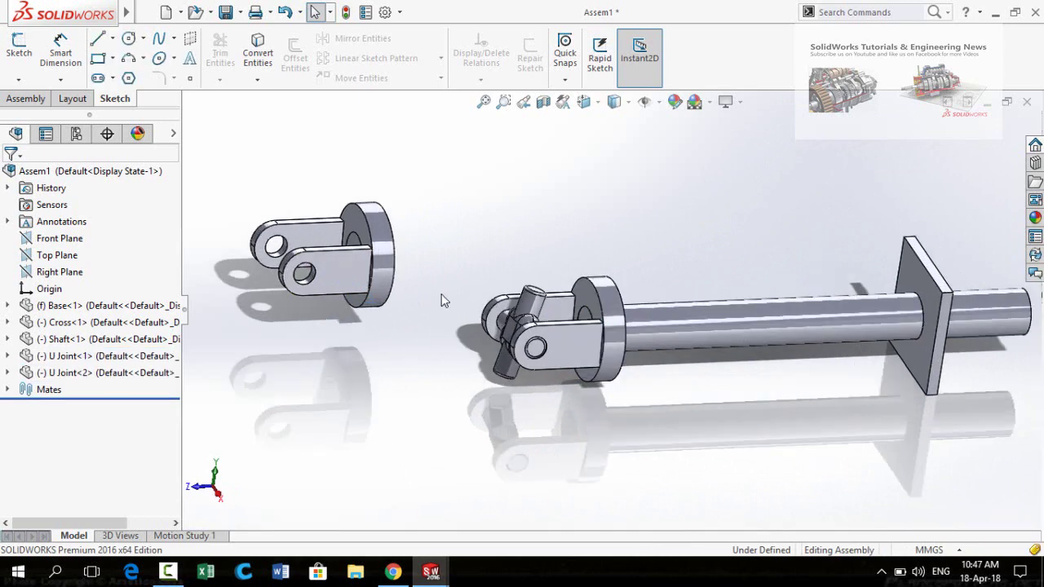
Mate the Cross's free cylindrical arm concentric with a lug hole of the second U Joint, flipping the mate alignment
click(532, 305)
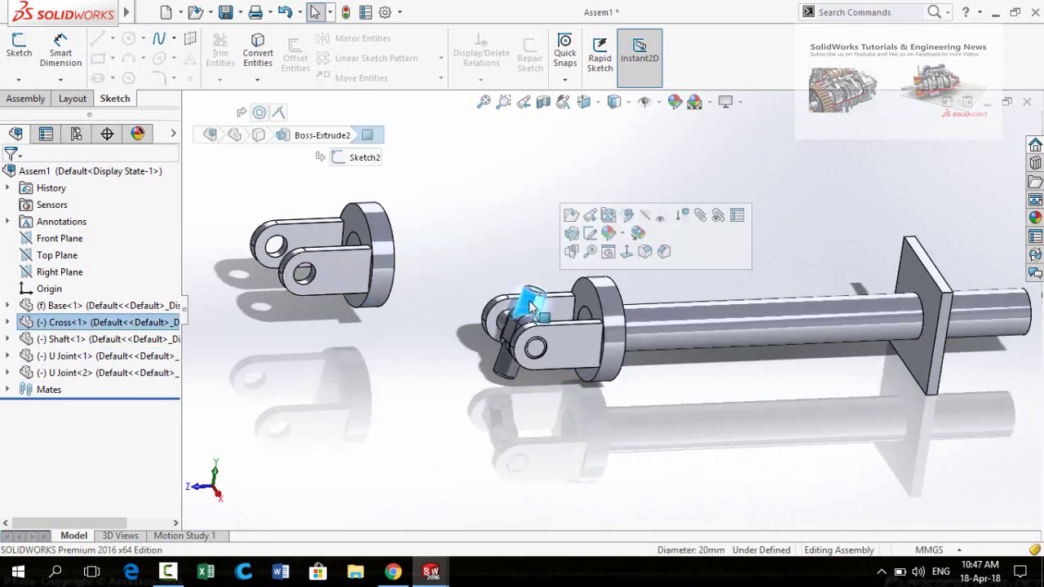
click(701, 214)
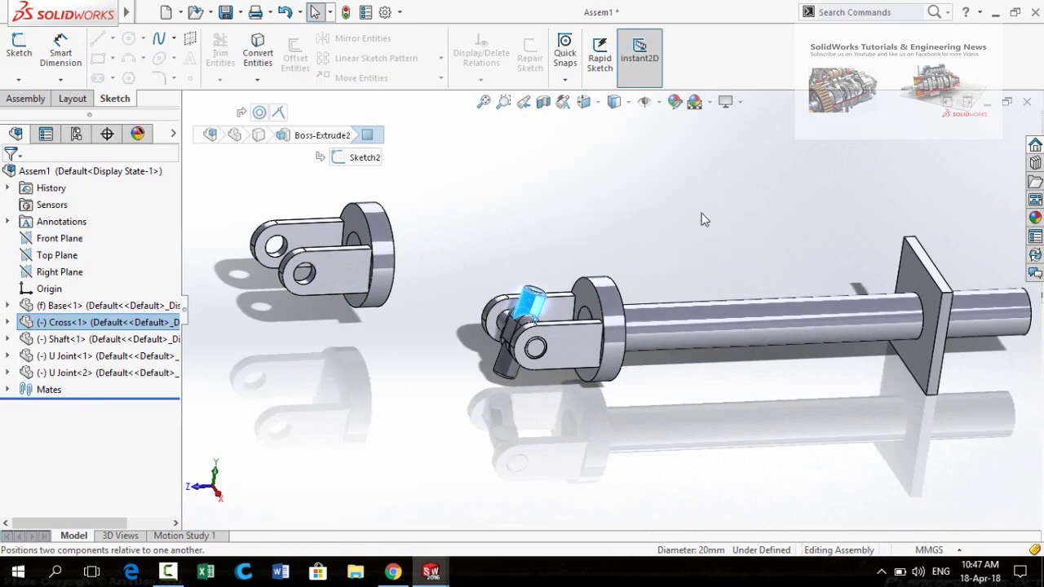
scroll(352, 301, down, 5)
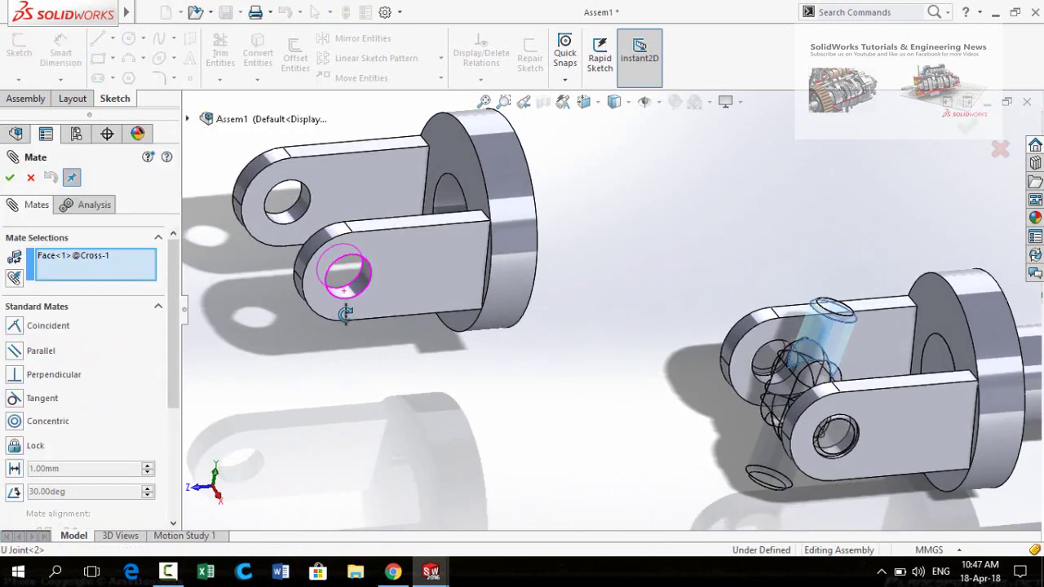
click(346, 294)
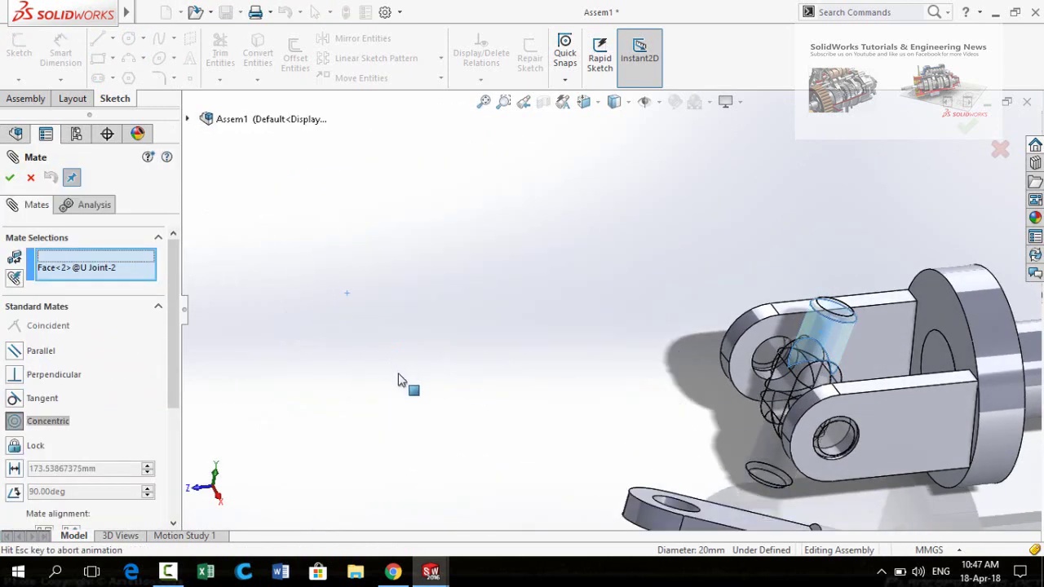
scroll(408, 371, up, 5)
middle_drag(714, 425, 750, 440)
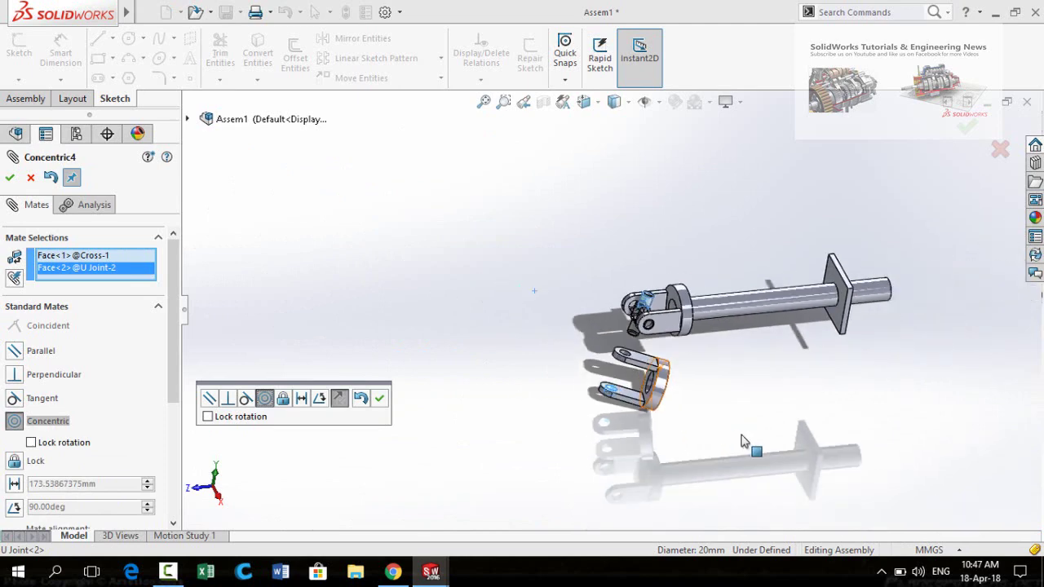
middle_drag(677, 419, 694, 360)
scroll(671, 365, down, 3)
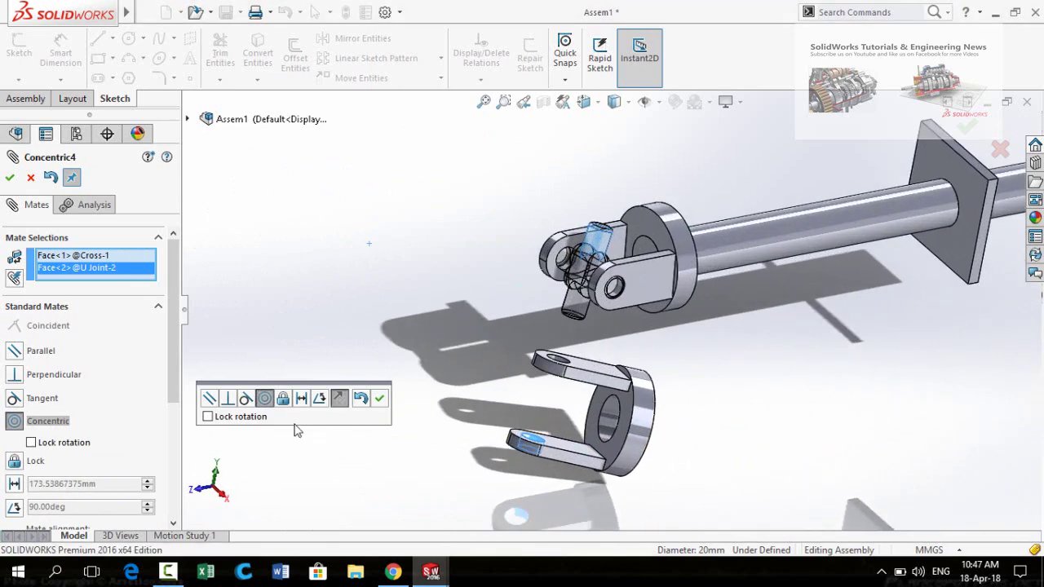
click(339, 398)
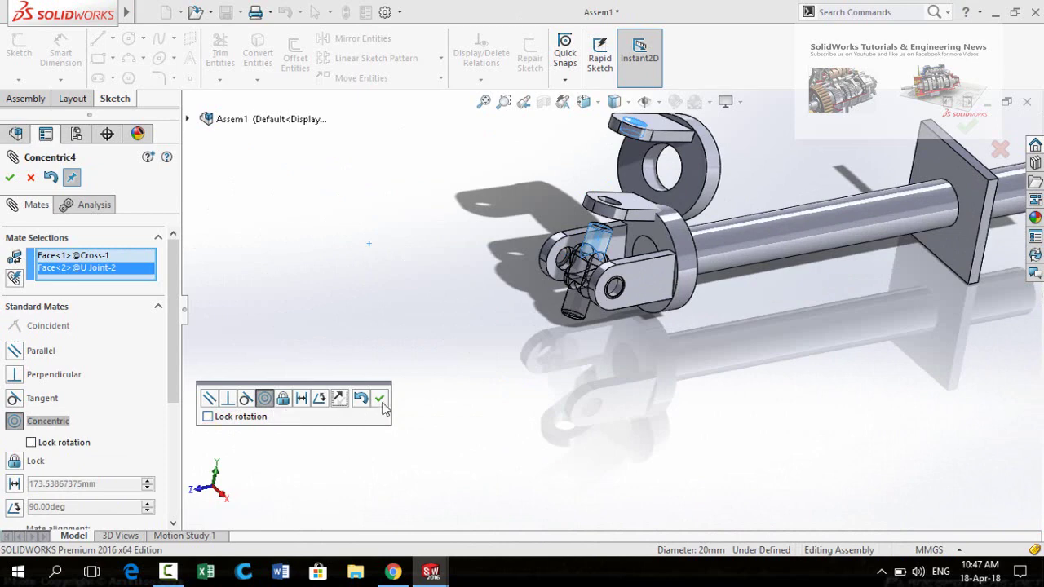
click(380, 400)
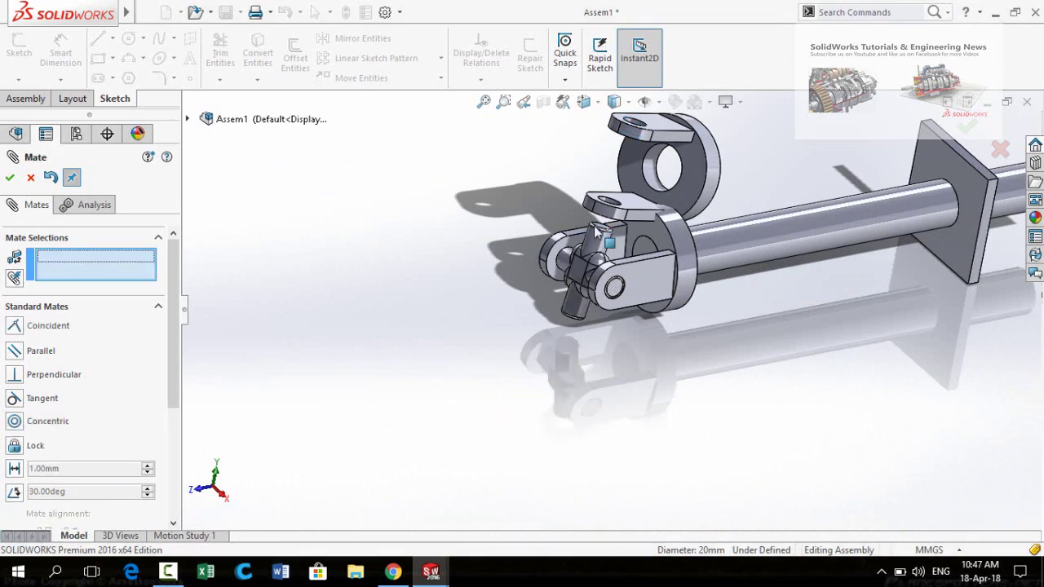
Make the second U Joint lug's outer face coincident with the free Cross arm's end face and finish mating
scroll(608, 210, down, 3)
scroll(650, 149, down, 3)
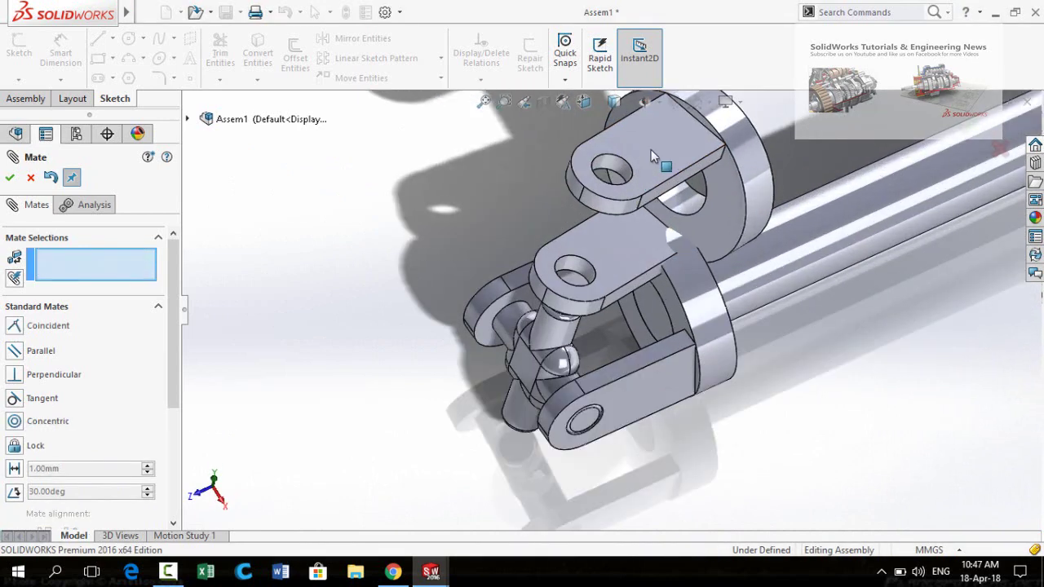
click(651, 149)
scroll(562, 301, down, 5)
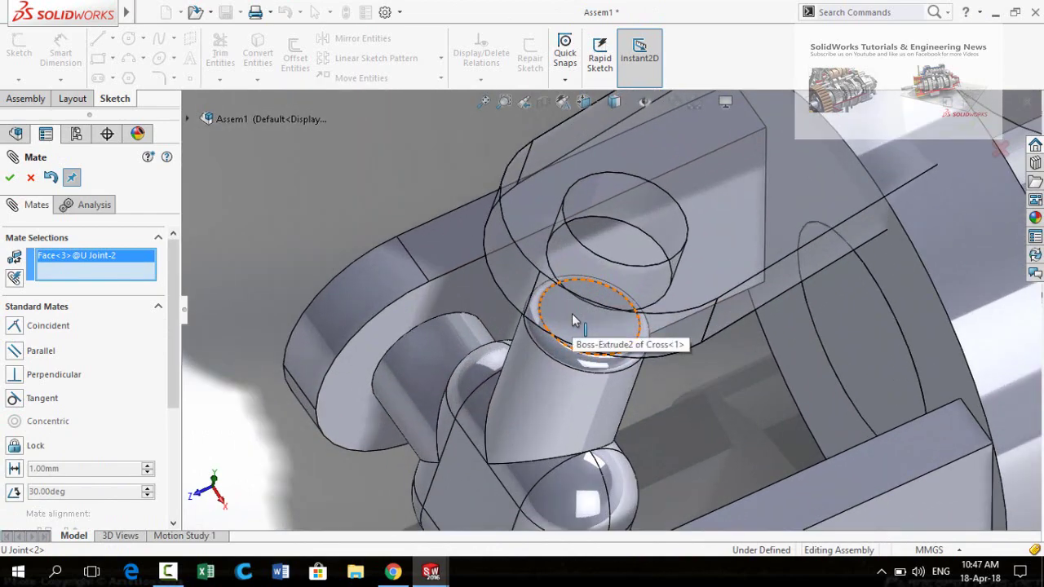
click(572, 313)
scroll(355, 230, up, 10)
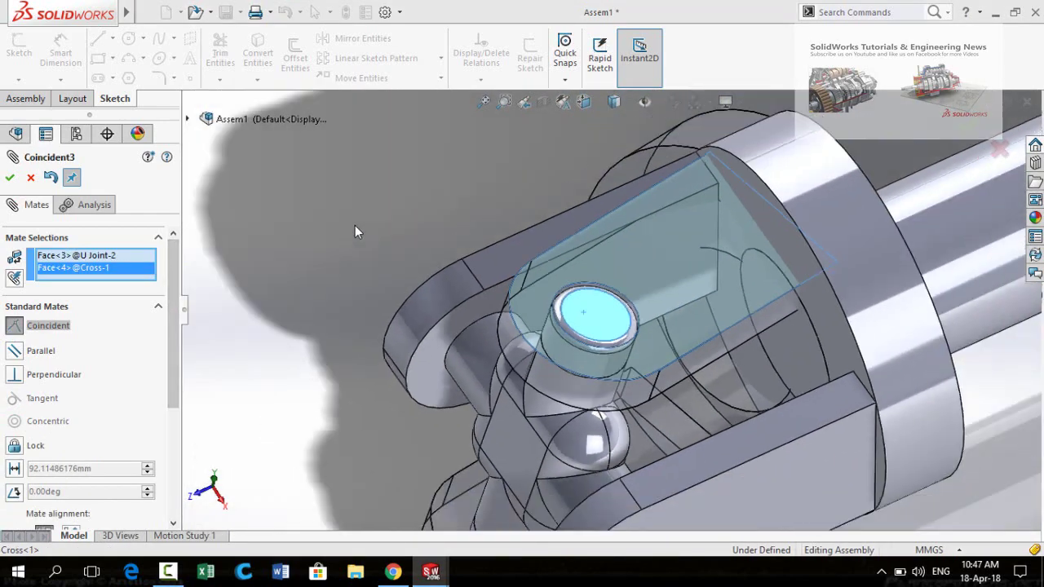
click(10, 179)
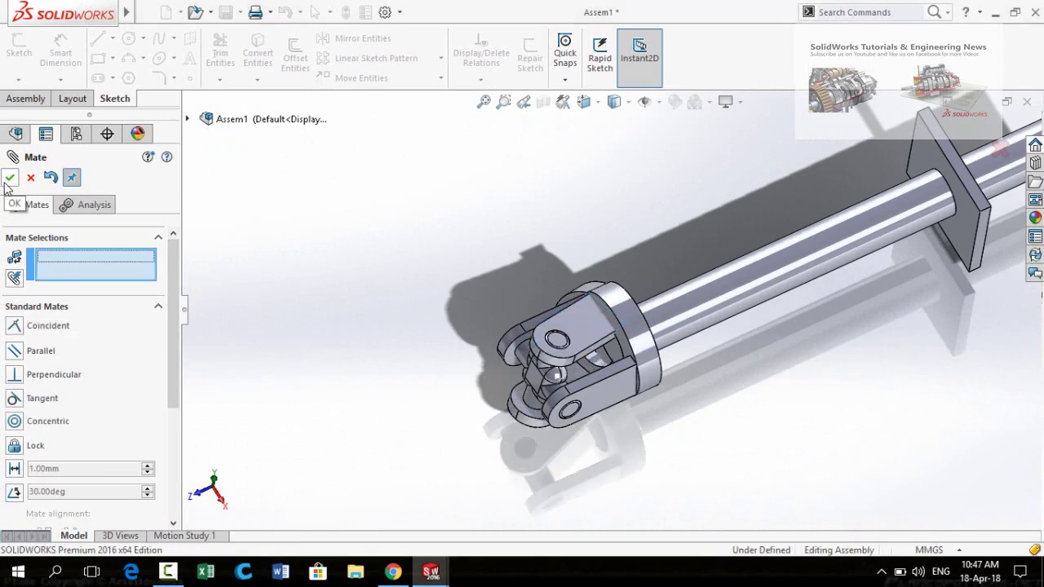
click(10, 178)
Swing the second U Joint about the Cross by its disc to test the joint's motion
scroll(427, 224, up, 5)
middle_drag(468, 317, 600, 305)
scroll(599, 328, down, 5)
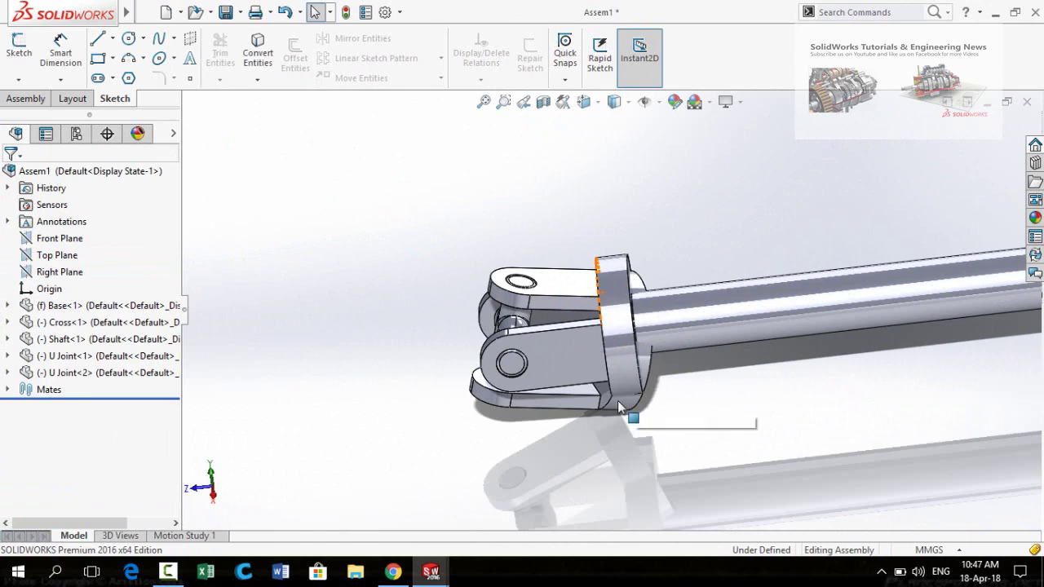
drag(611, 404, 543, 443)
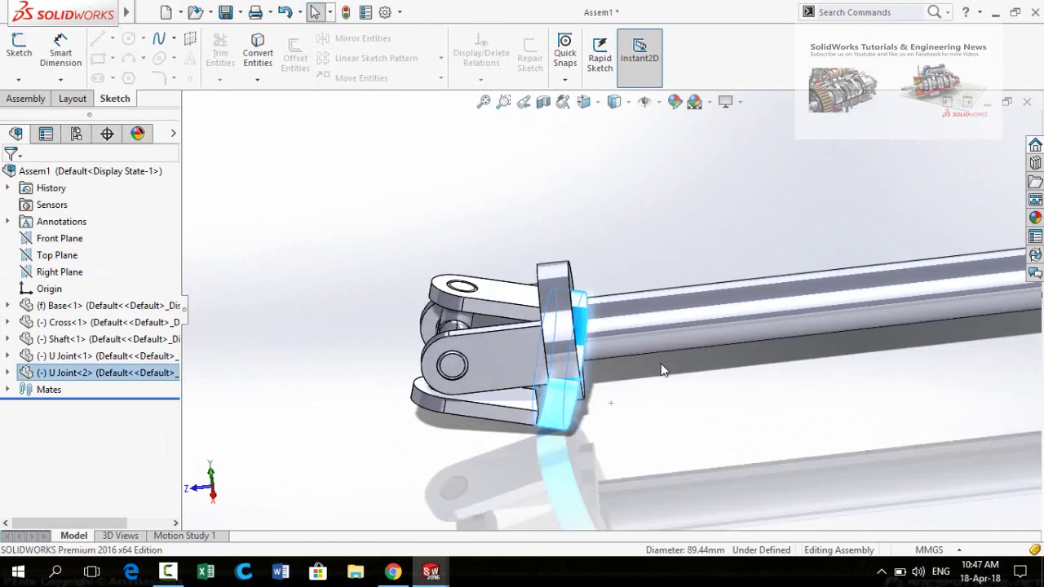
scroll(661, 370, up, 5)
click(735, 354)
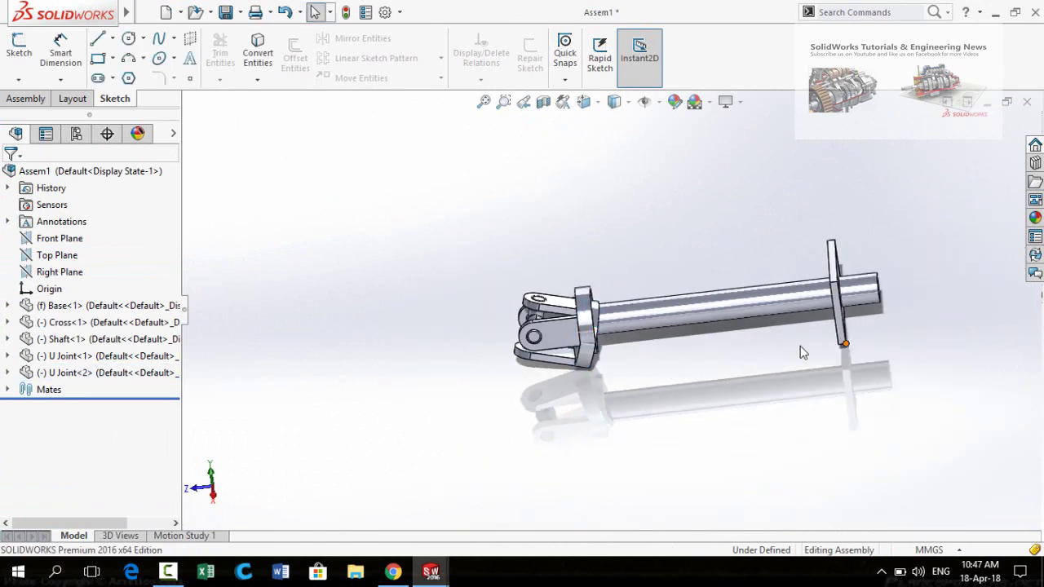
Copy the Base plate and place the copy in free space near the joint end of the assembly
scroll(801, 350, up, 4)
scroll(721, 294, down, 4)
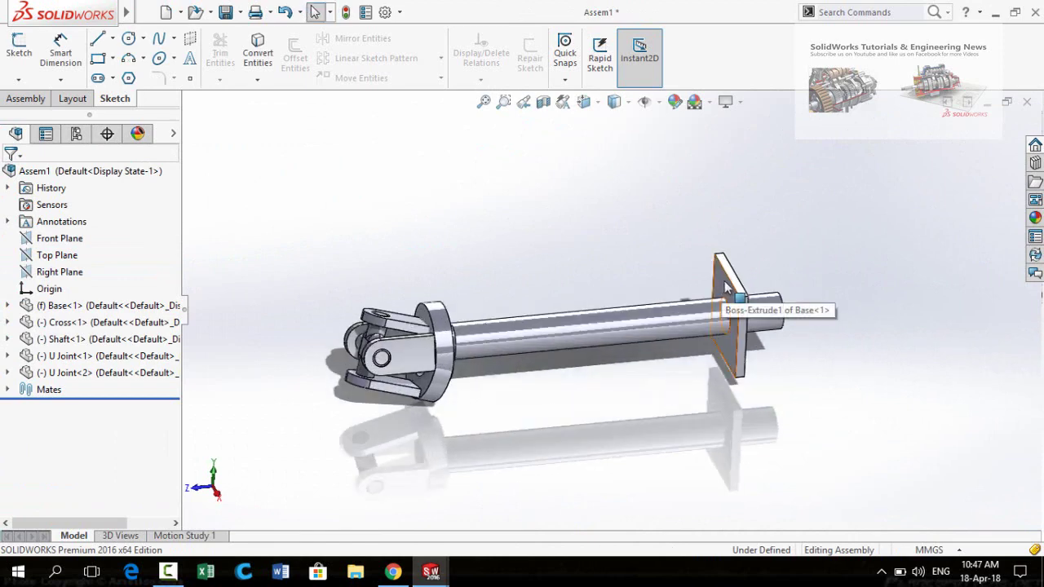
drag(728, 287, 315, 261)
scroll(484, 246, up, 3)
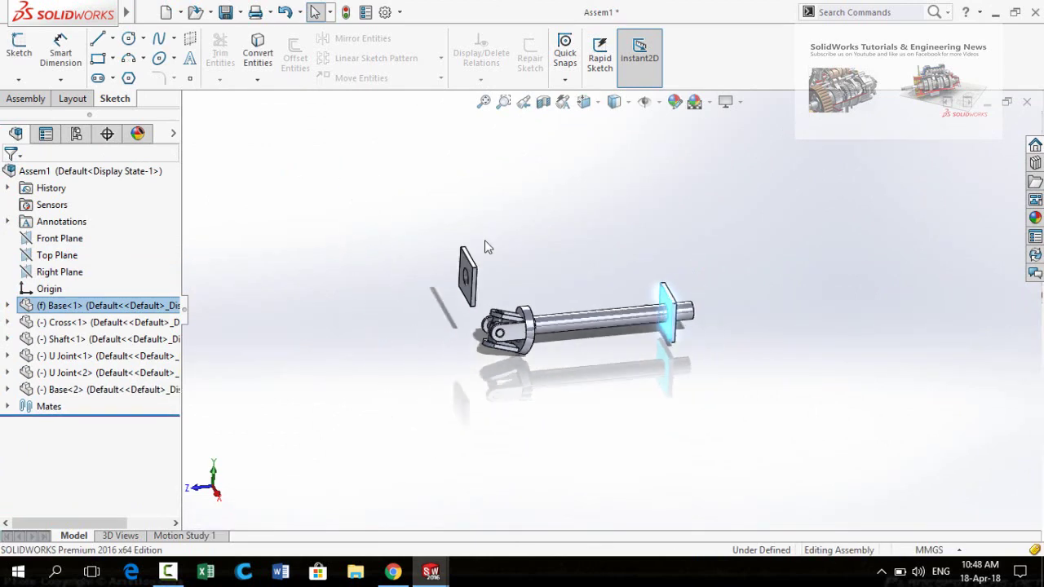
middle_drag(496, 273, 599, 333)
click(552, 295)
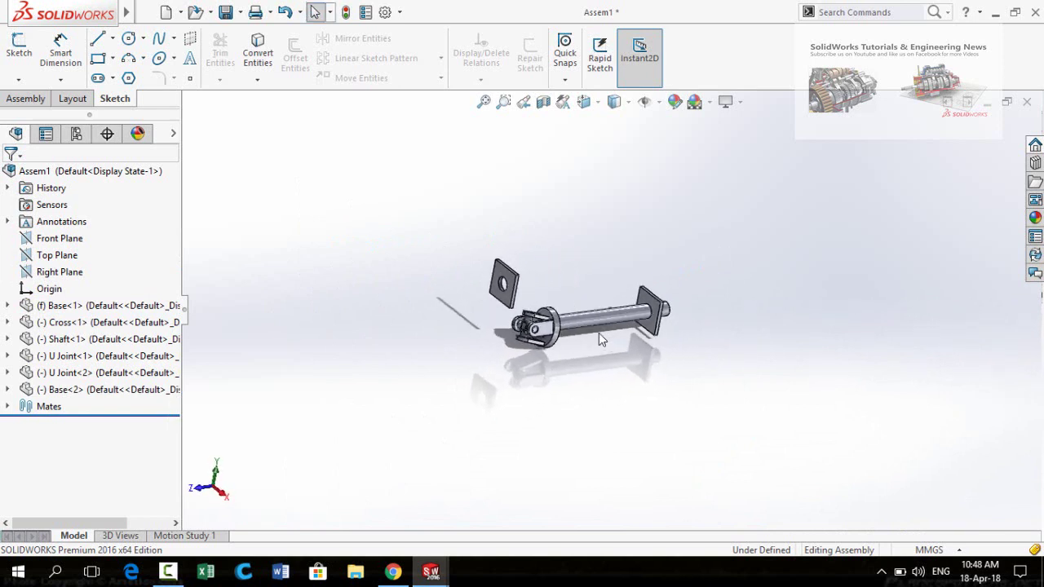
Copy the Shaft component and place the copy above the assembly beside the second Base
scroll(599, 333, down, 2)
scroll(579, 320, down, 3)
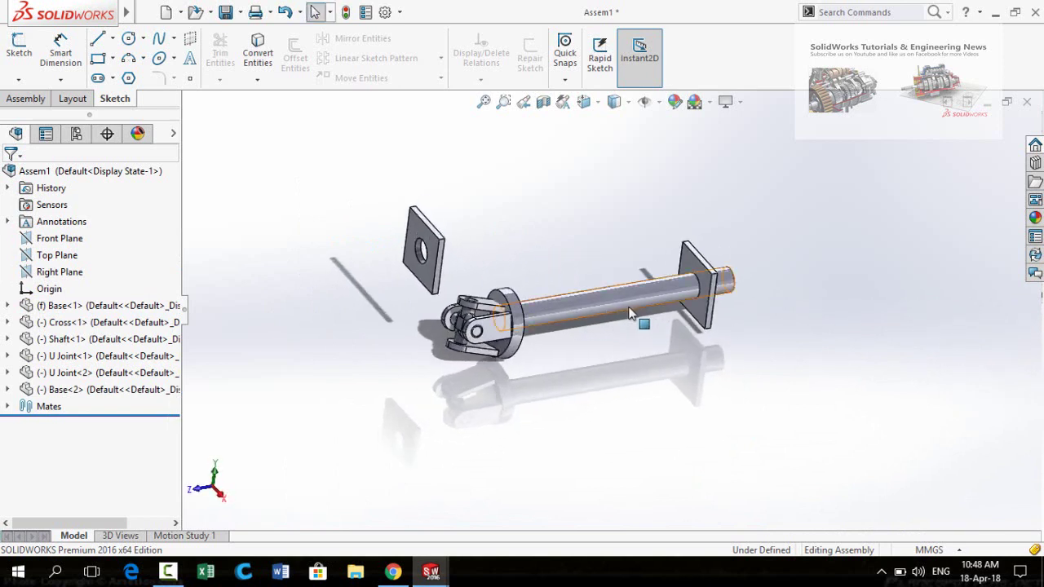
ctrl+drag(627, 303, 497, 235)
scroll(493, 241, down, 3)
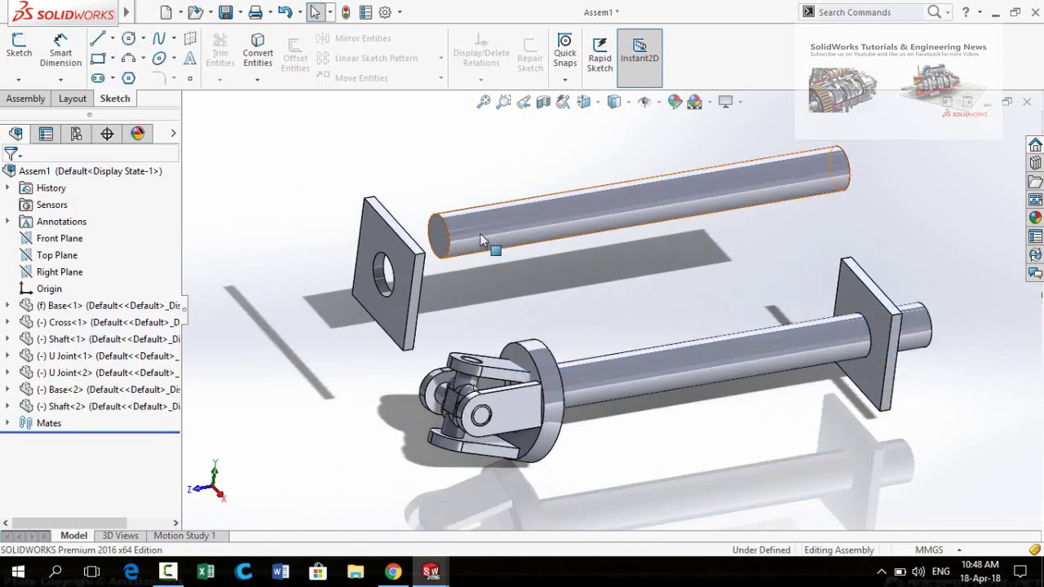
Mate the second Shaft's cylindrical face concentric with the second Base's hole, leaving rotation unlocked
click(479, 233)
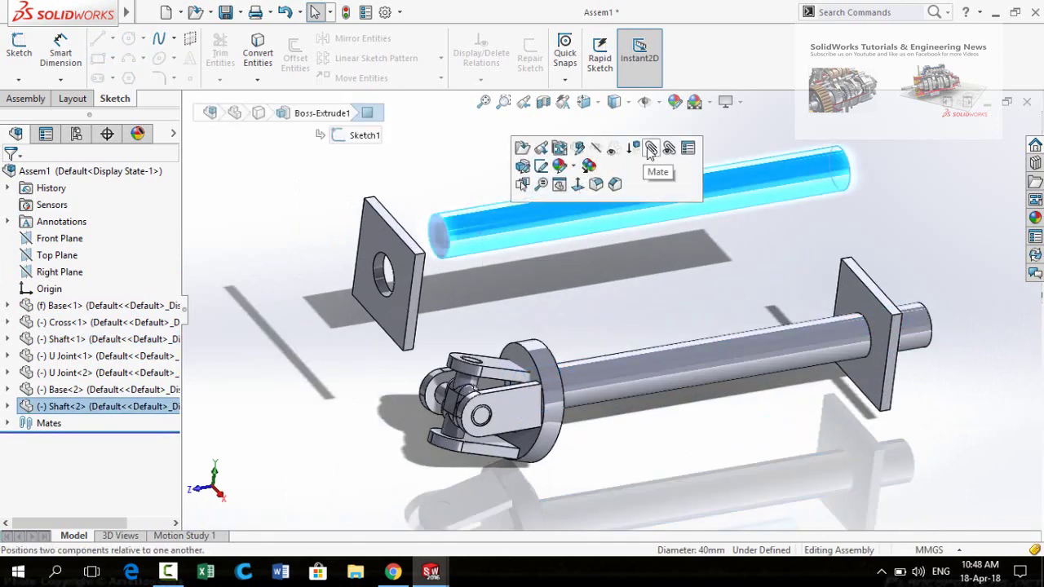
click(651, 149)
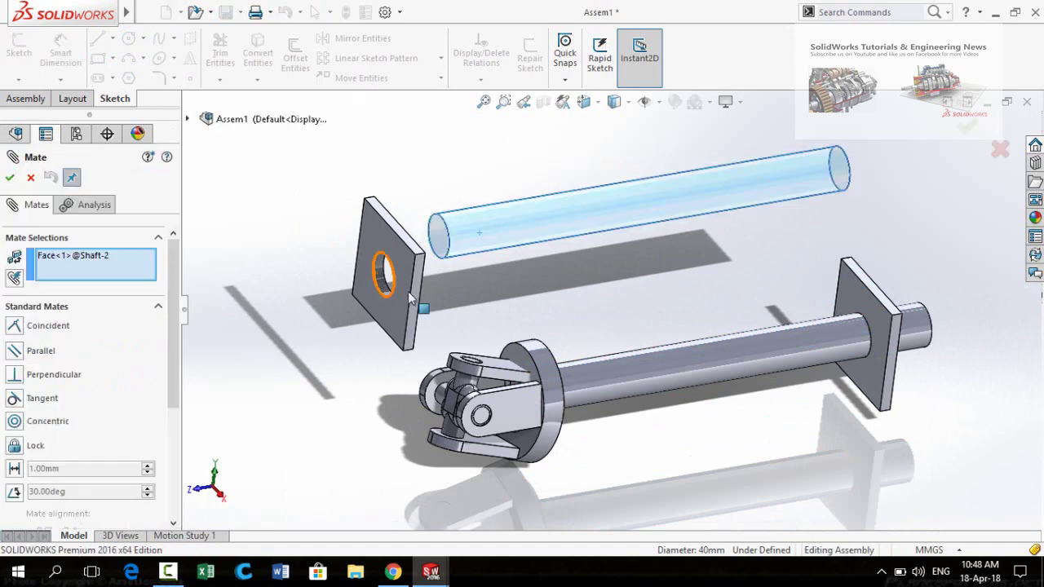
scroll(407, 285, down, 4)
click(407, 284)
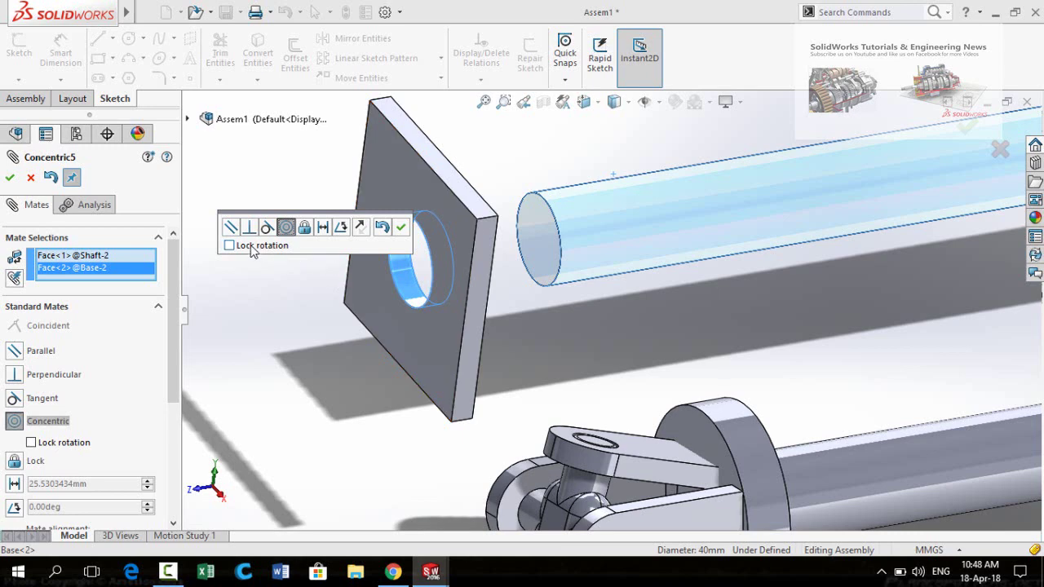
click(400, 227)
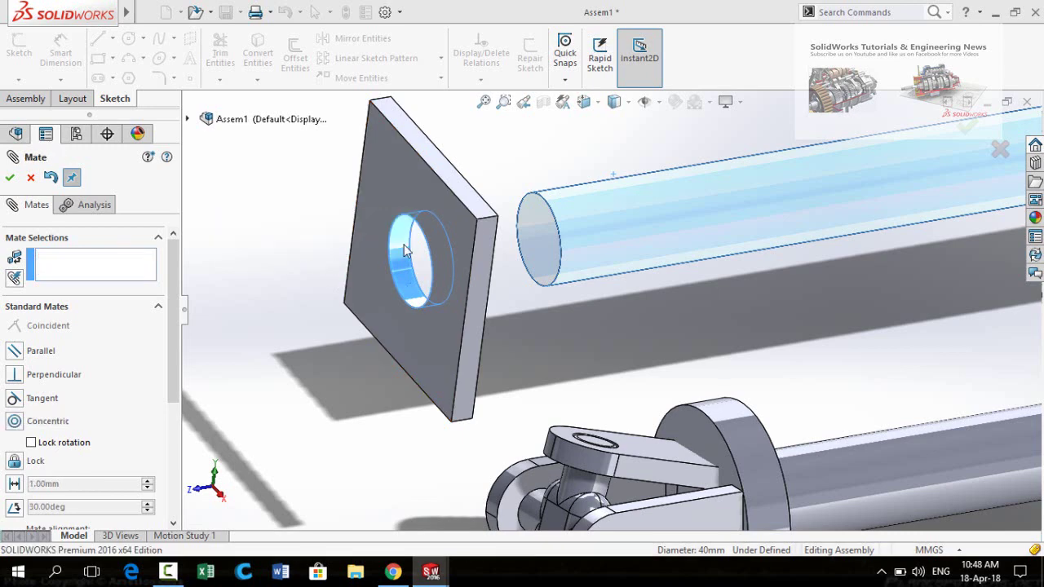
Mate the second Shaft's end face coincident with the outer face of the second Base plate
scroll(423, 300, up, 3)
scroll(546, 350, up, 3)
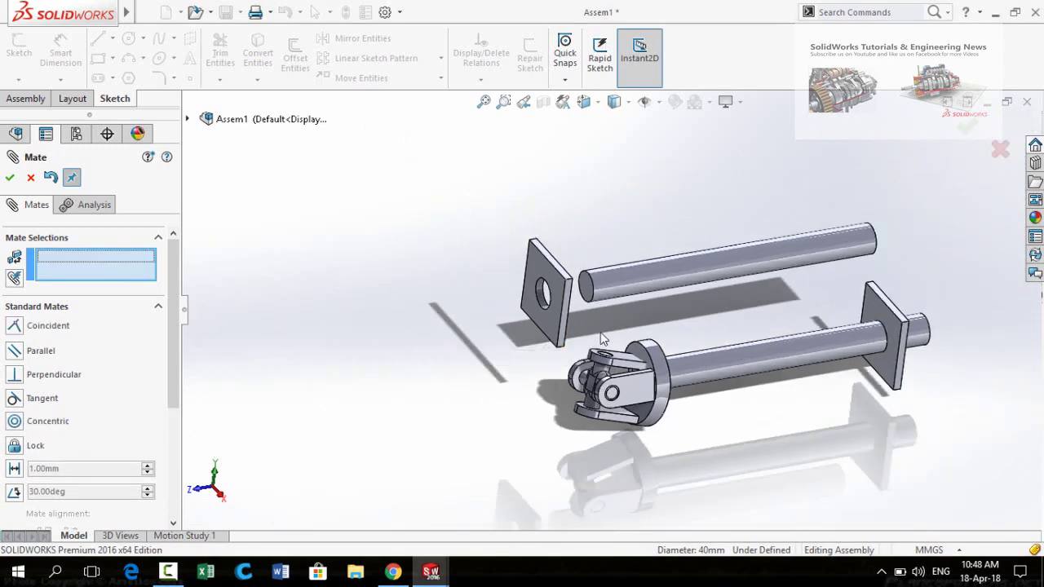
middle_drag(601, 332, 522, 340)
scroll(557, 321, down, 3)
scroll(557, 326, down, 2)
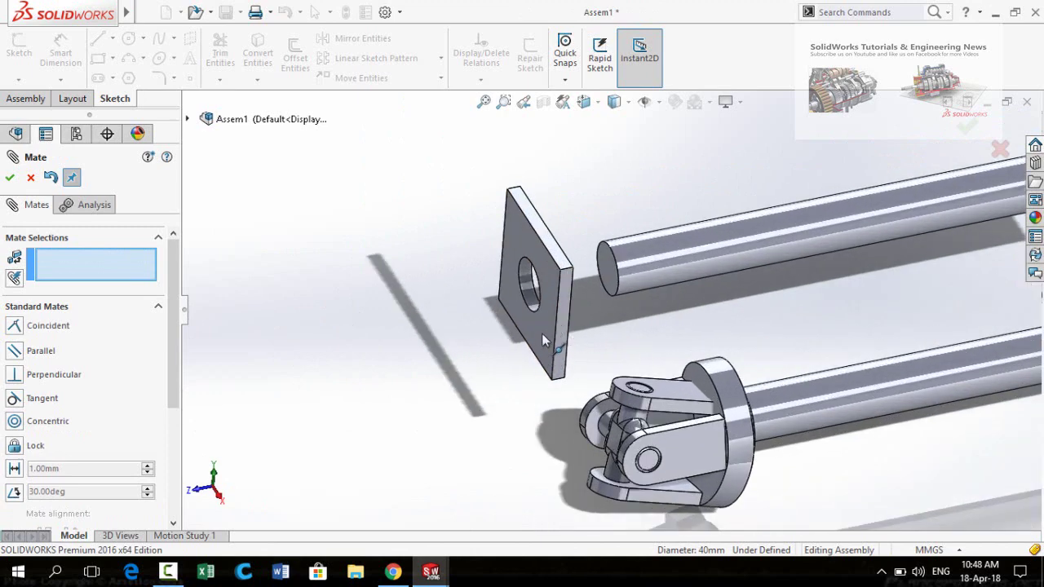
click(545, 340)
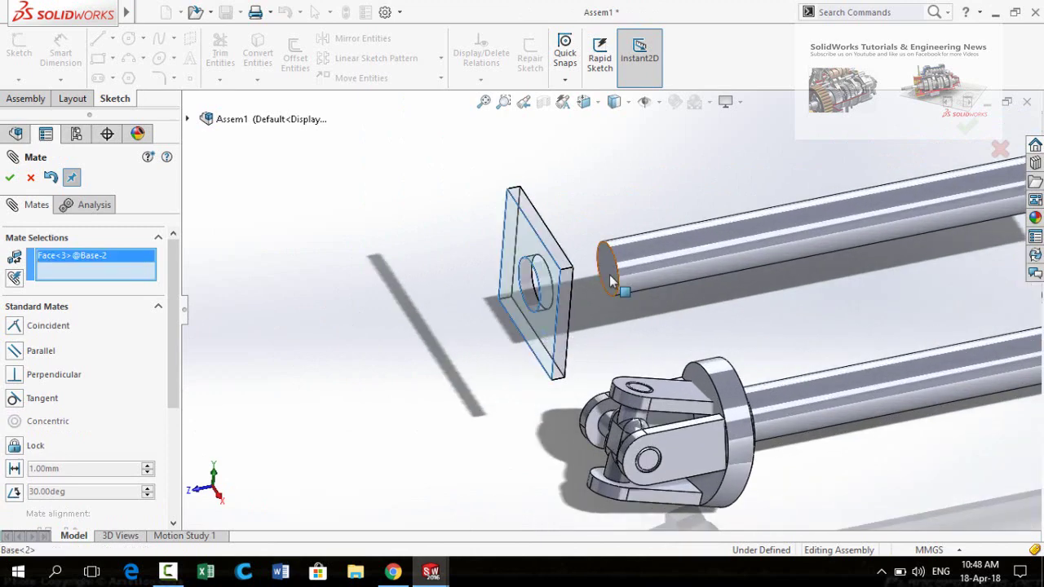
click(610, 282)
scroll(410, 358, up, 3)
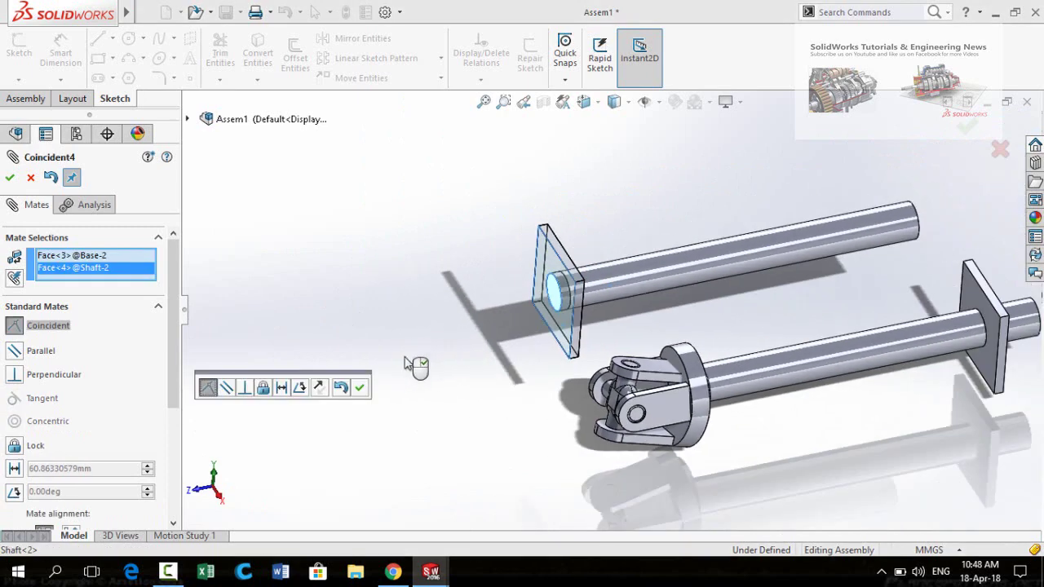
click(361, 388)
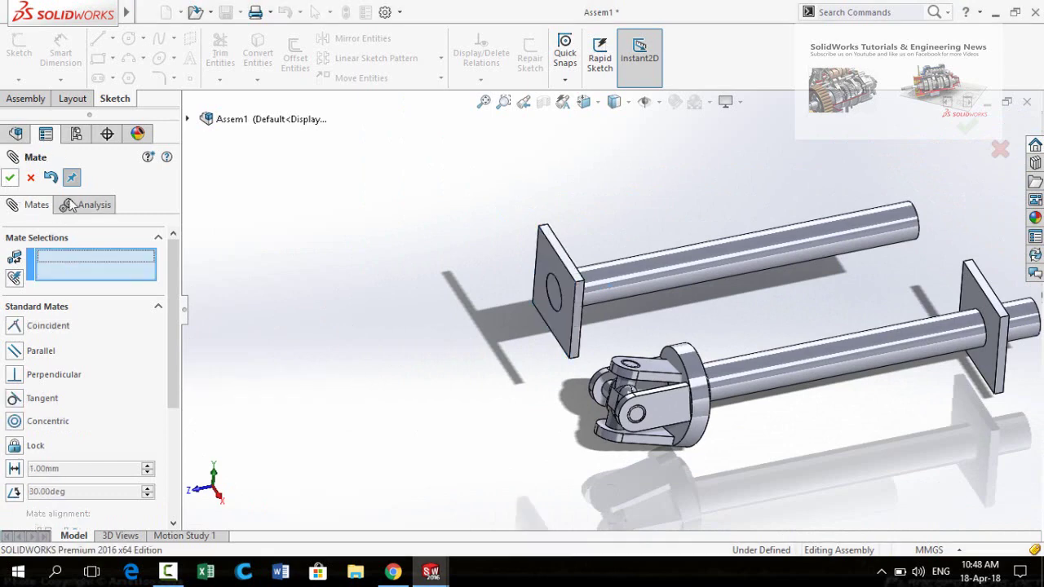
Mate the first Shaft's end face coincident with the outer face of the first Base plate and finish mating
middle_drag(815, 281, 896, 326)
scroll(713, 284, down, 5)
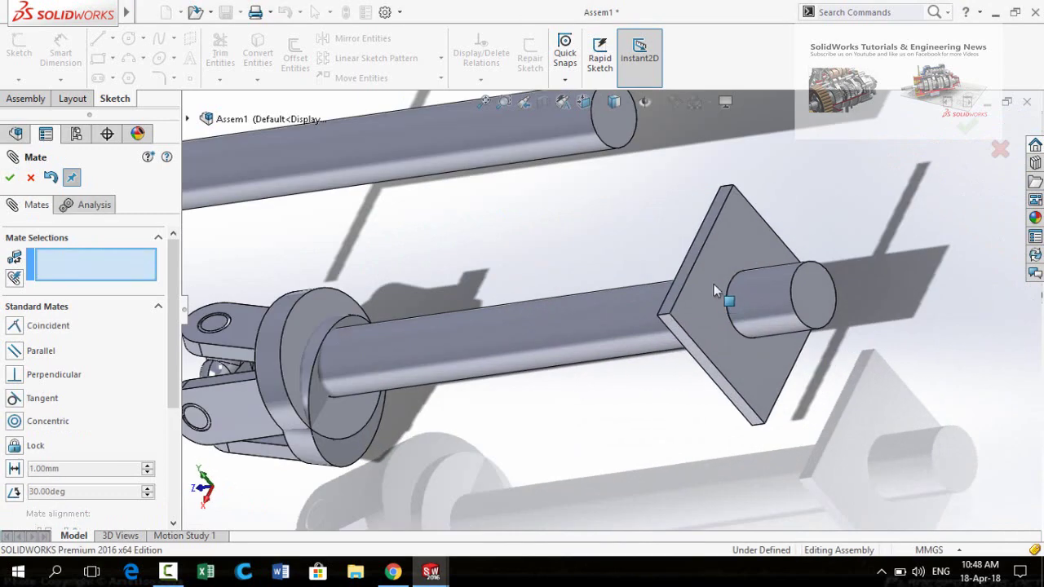
click(739, 242)
click(816, 298)
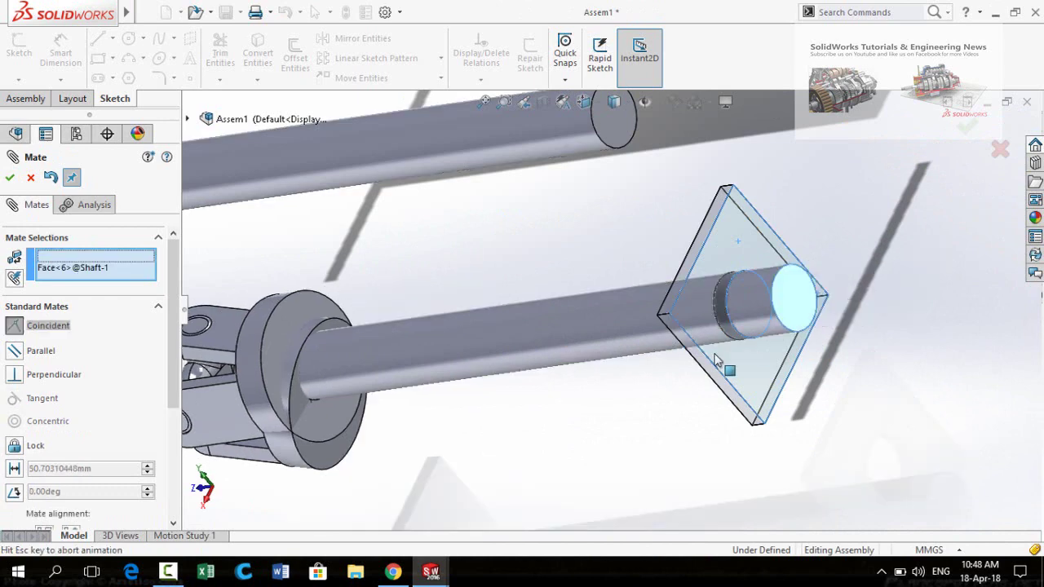
scroll(652, 372, up, 8)
middle_drag(543, 410, 748, 402)
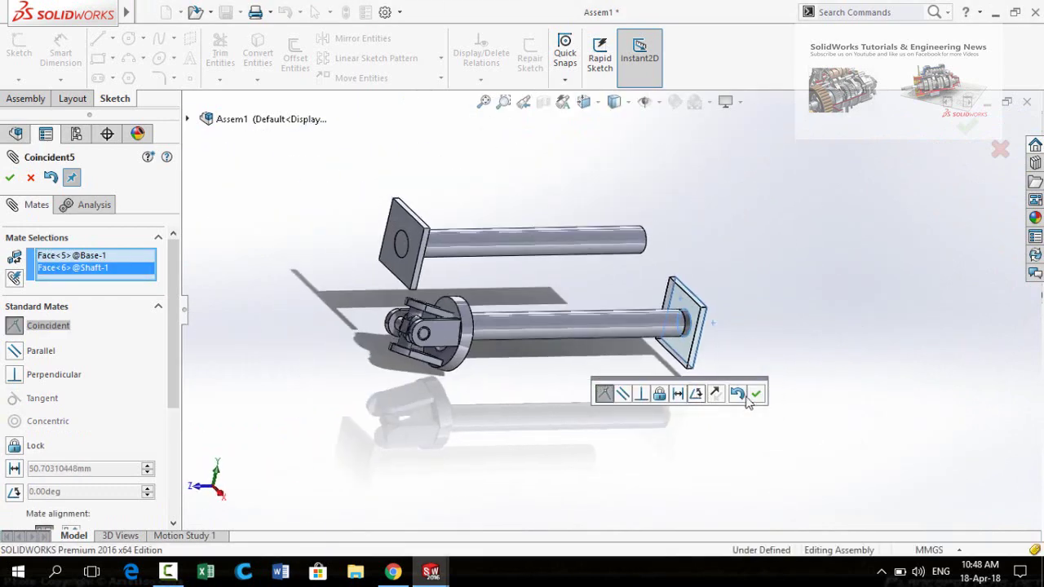
click(757, 395)
middle_drag(576, 394, 487, 400)
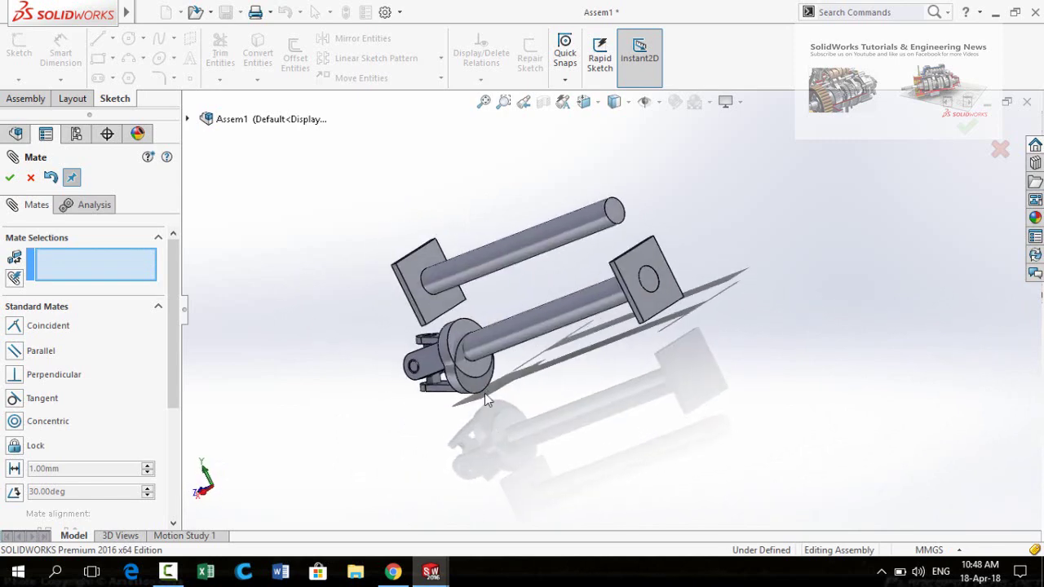
click(9, 178)
Swing the second U Joint about the Cross so its disc points away from the first Shaft
scroll(397, 388, down, 3)
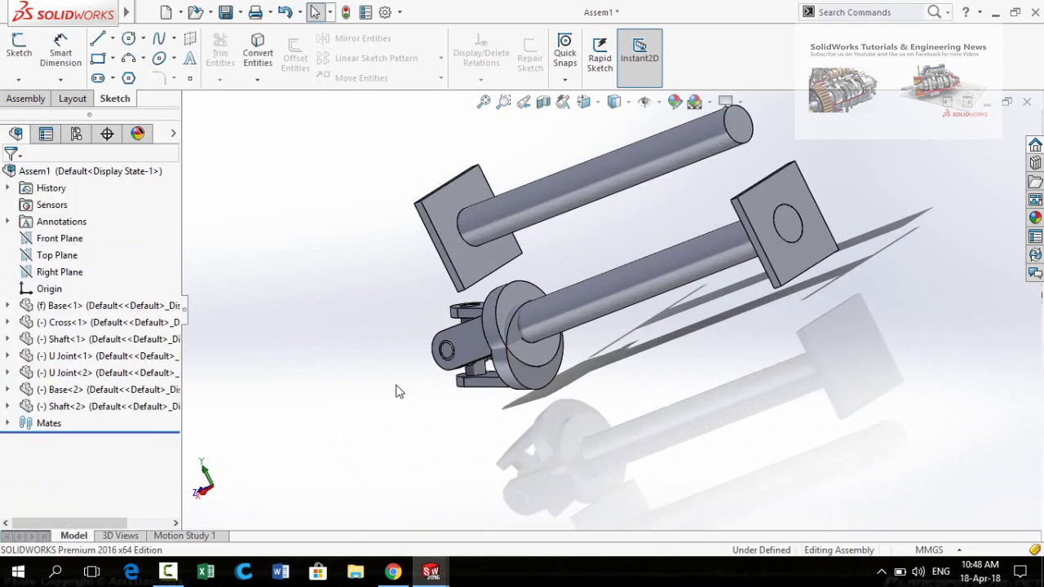
middle_drag(430, 374, 571, 409)
click(546, 387)
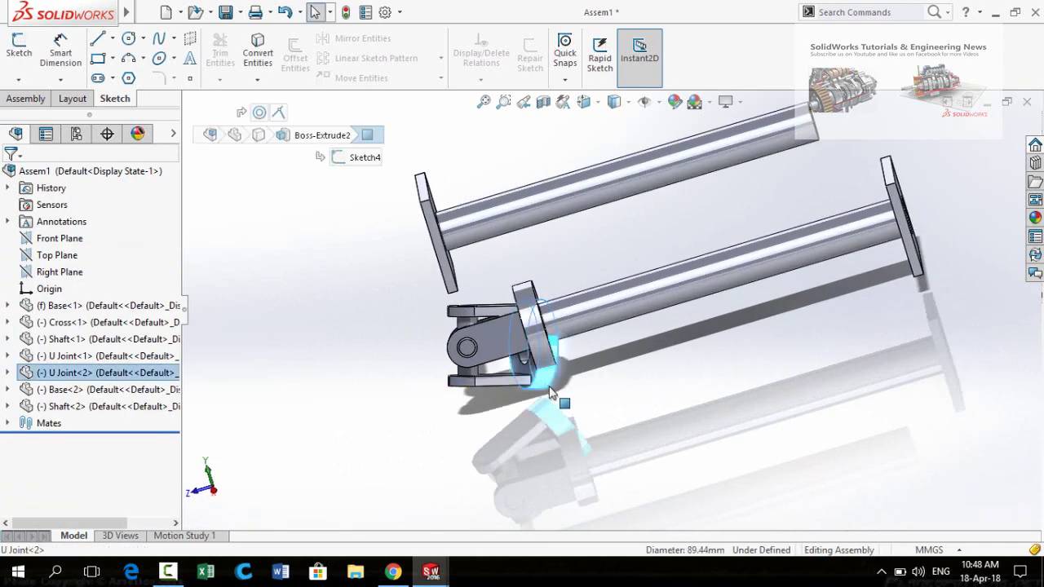
drag(545, 386, 365, 369)
click(364, 368)
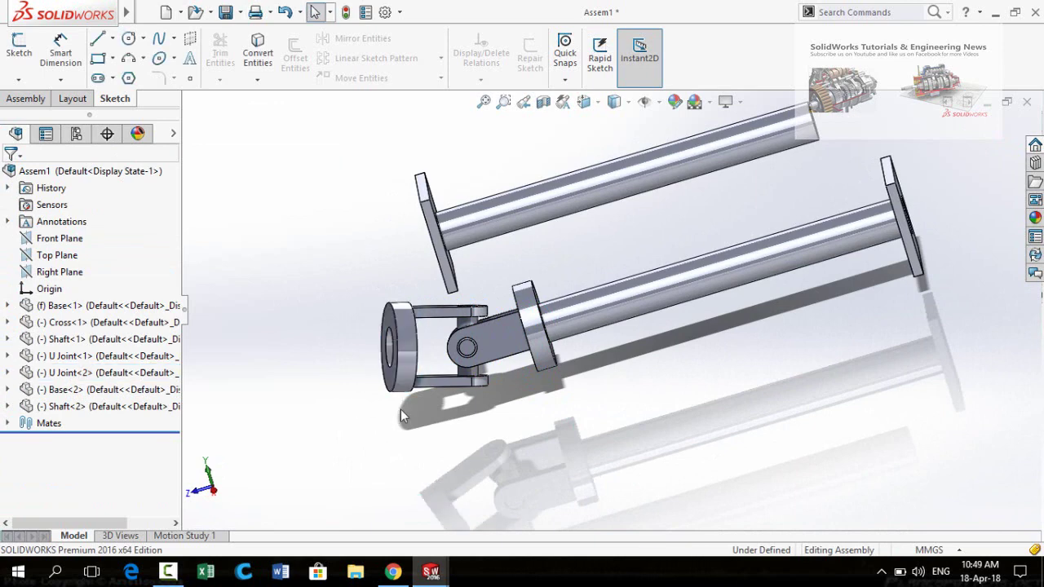
middle_drag(365, 369, 618, 231)
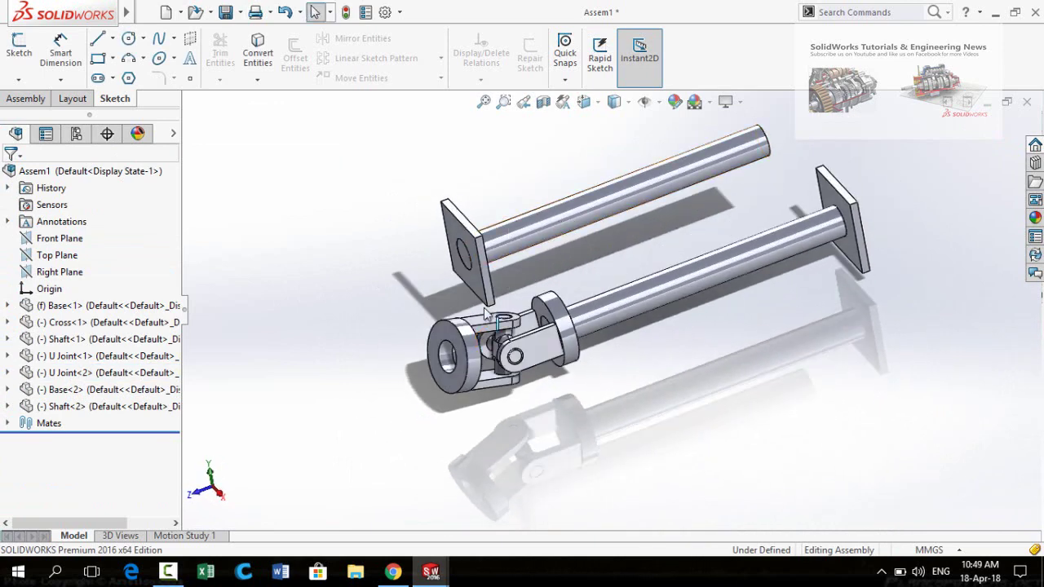
Mate the second Shaft's cylindrical face concentric with the second U Joint's disc hole, with rotation locked
click(583, 224)
click(754, 128)
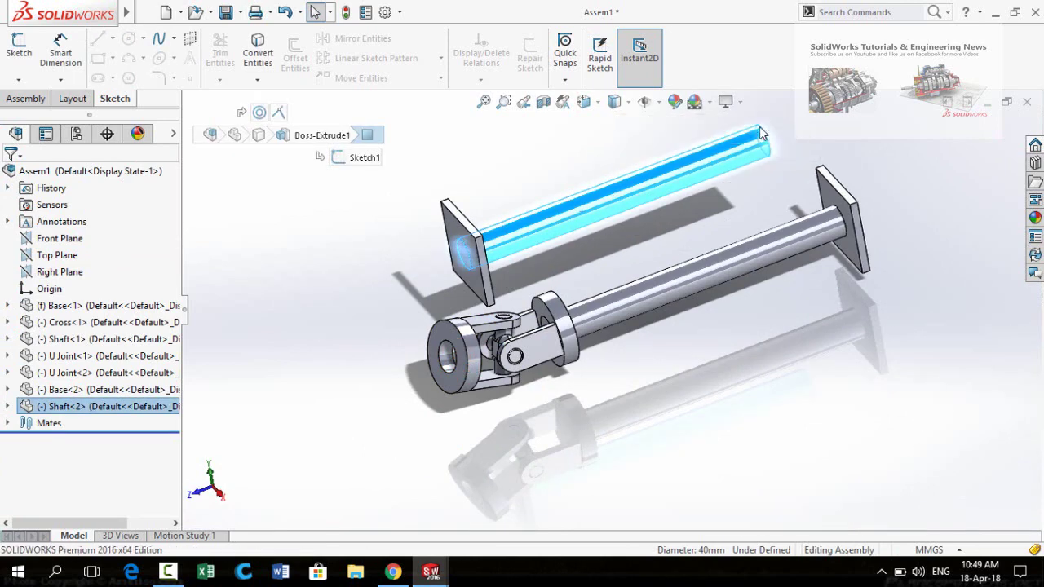
scroll(486, 333, down, 3)
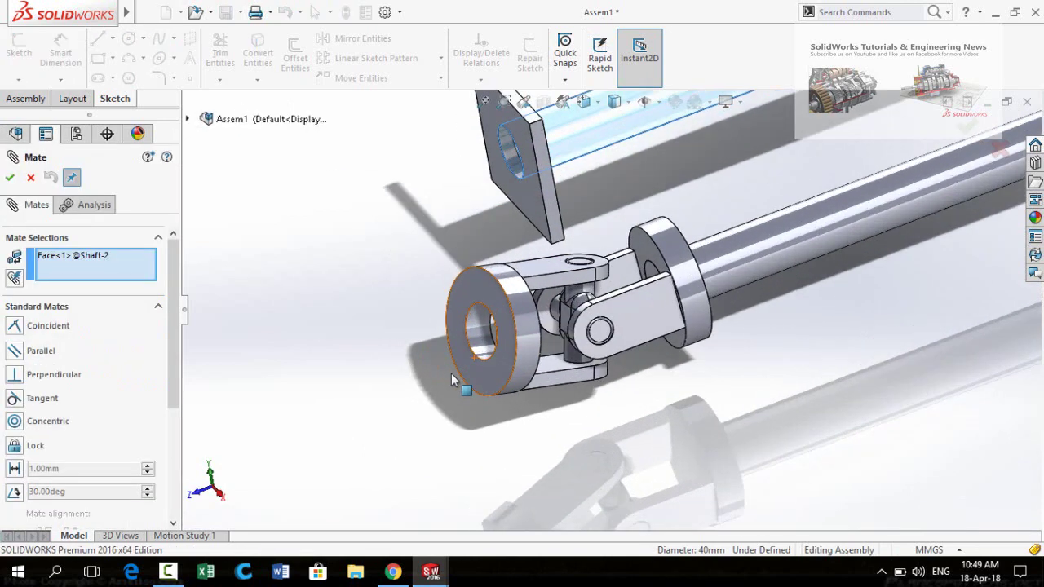
click(483, 332)
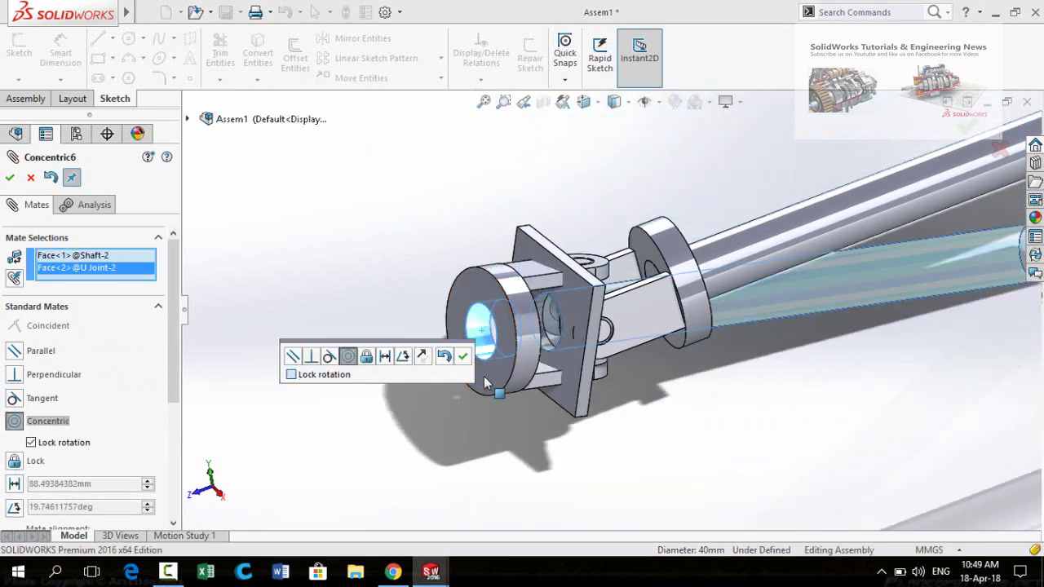
click(463, 356)
Pull the second Shaft out beyond the second U Joint and mate its end face coincident with the disc's inner face
scroll(726, 385, up, 5)
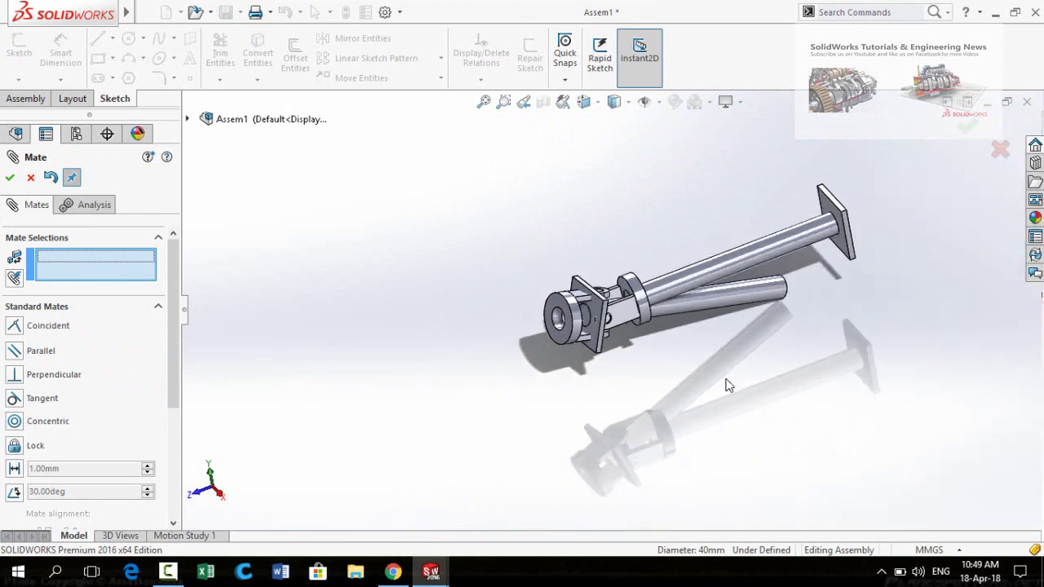
drag(721, 307, 502, 402)
scroll(563, 334, down, 8)
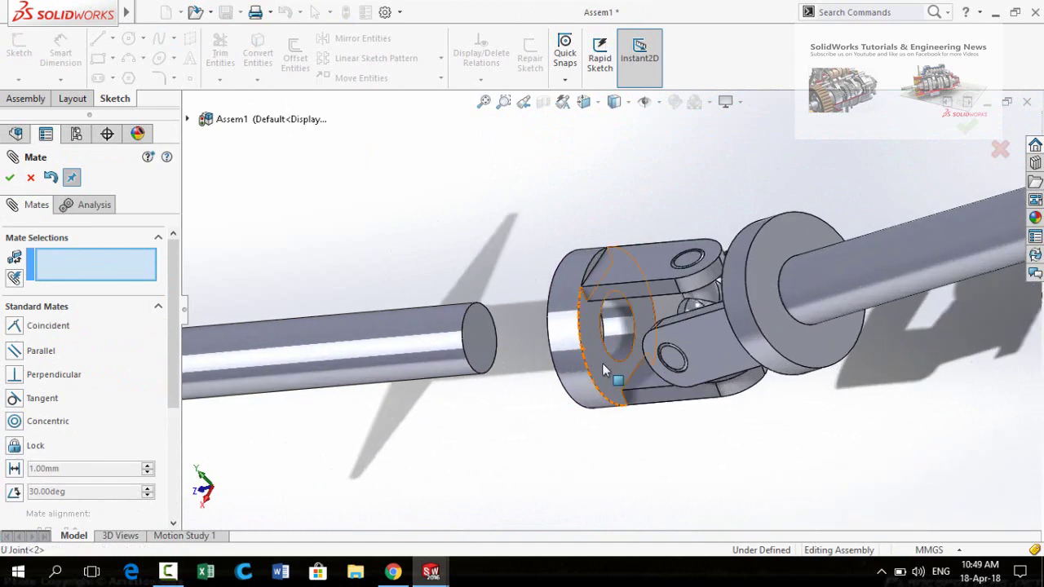
click(606, 368)
click(483, 333)
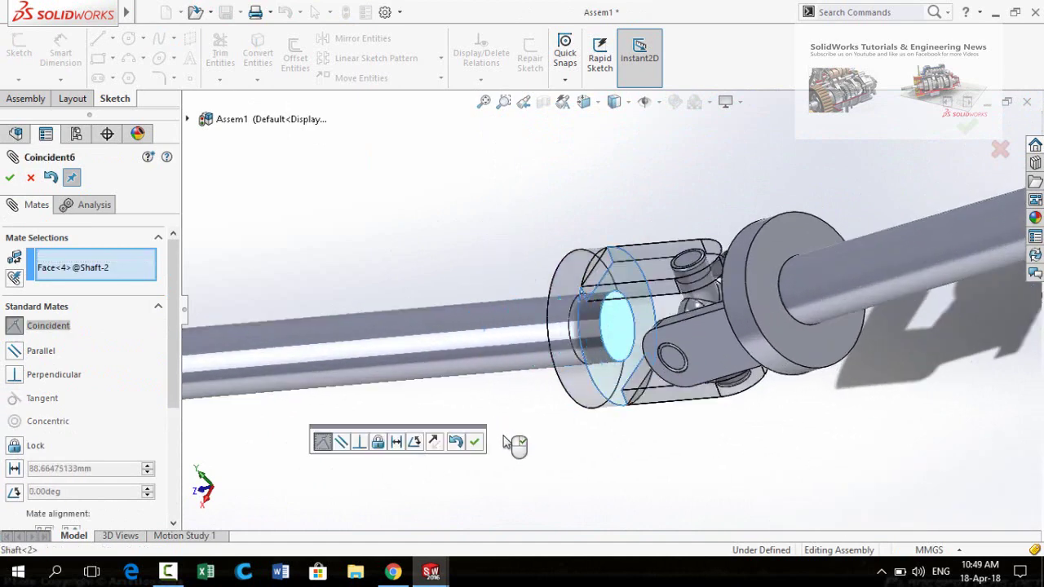
scroll(506, 445, up, 3)
click(475, 443)
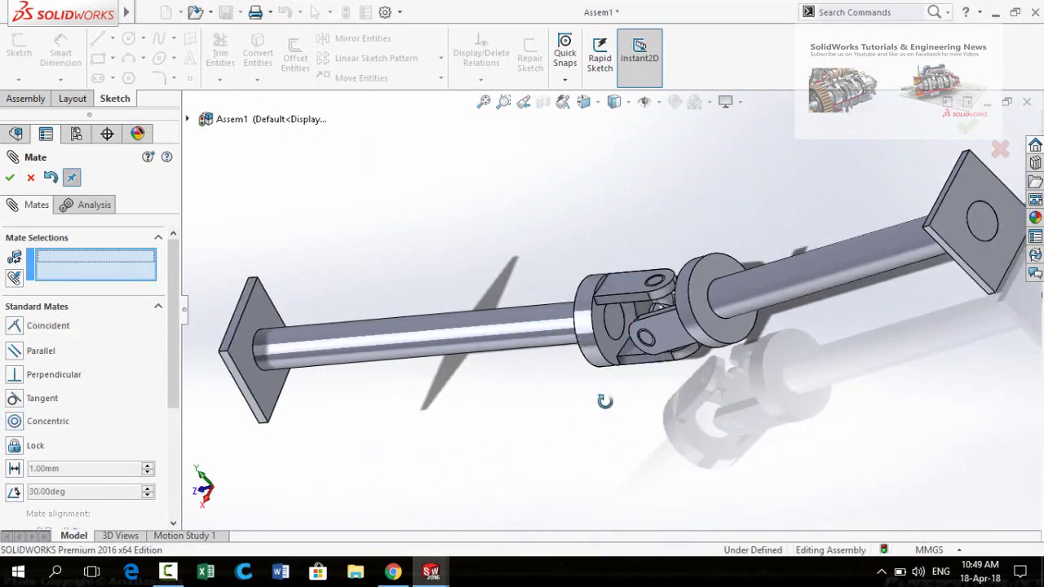
middle_drag(604, 402, 490, 384)
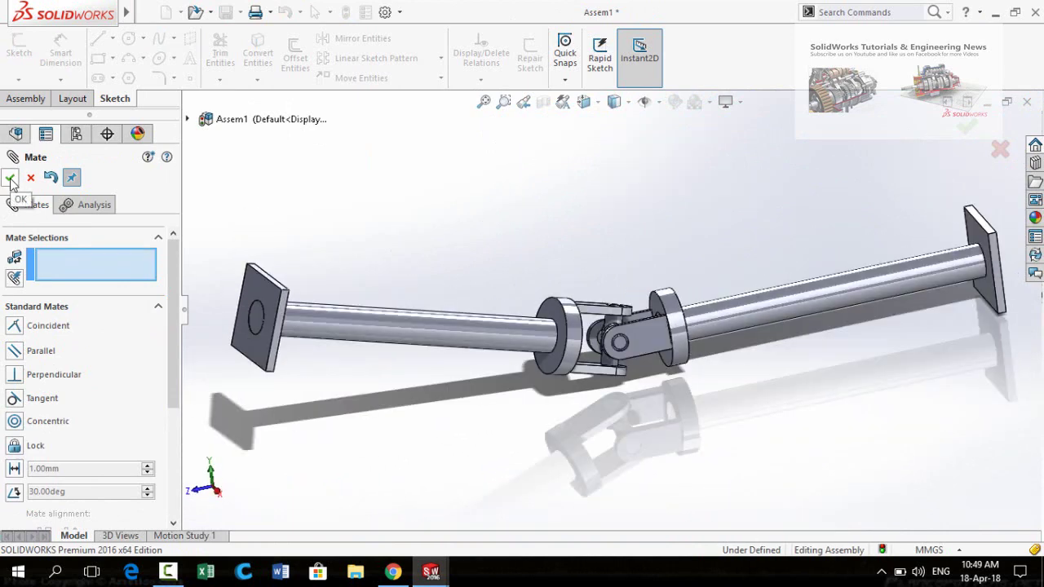
click(10, 180)
Fix the second Base component in place
middle_drag(416, 287, 416, 369)
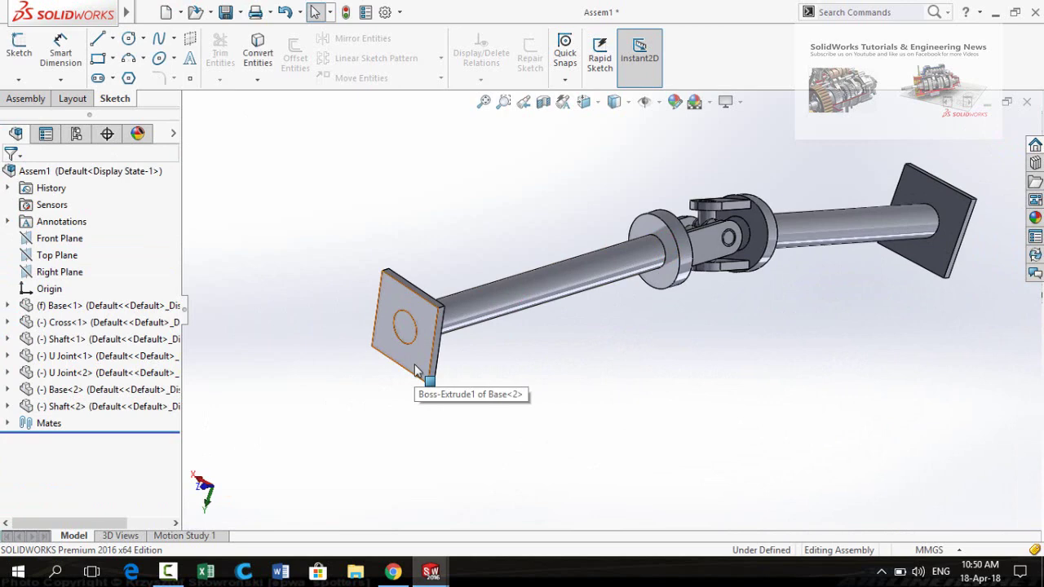
click(416, 369)
right_click(415, 367)
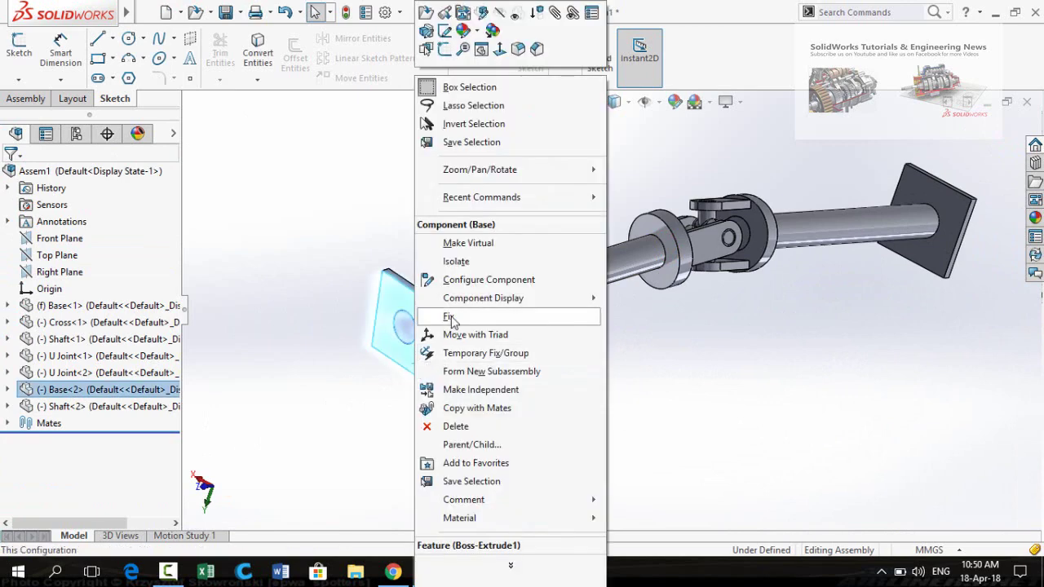
click(450, 318)
Turn the first U Joint by its disc to test the rotation of the complete shaft assembly
middle_drag(692, 348, 740, 261)
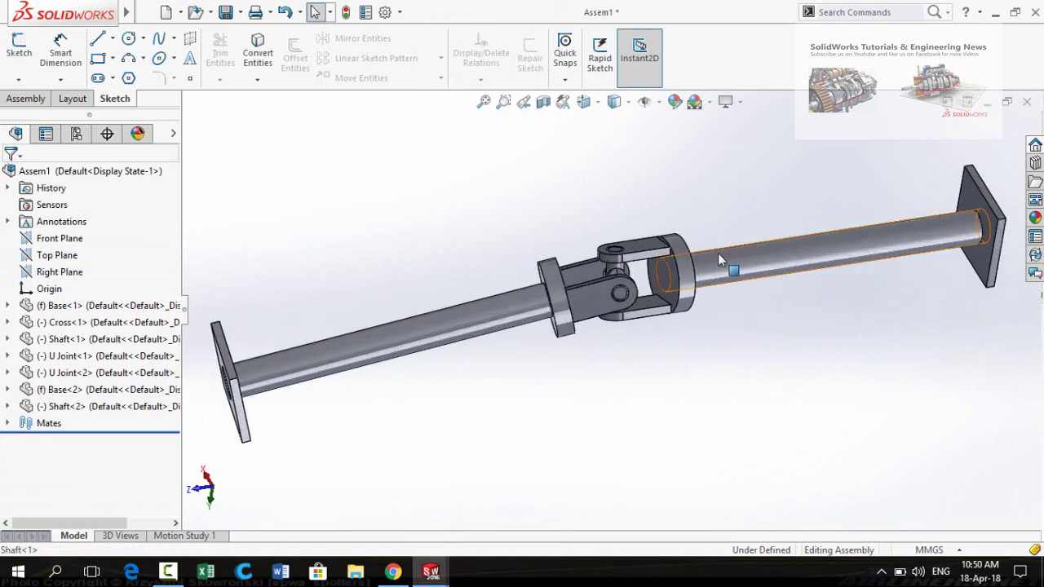
click(721, 274)
drag(721, 275, 691, 320)
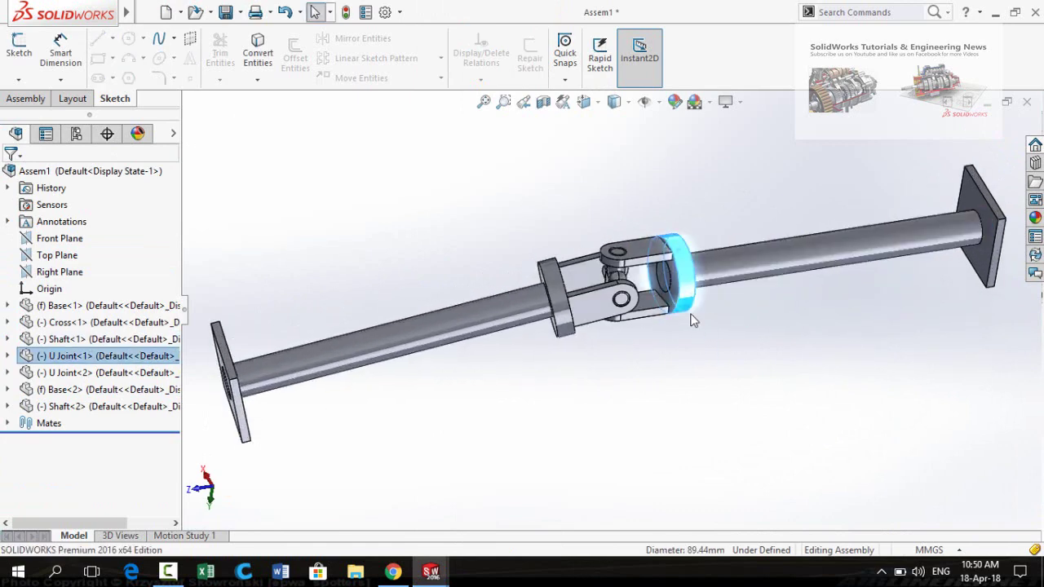
drag(682, 252, 687, 324)
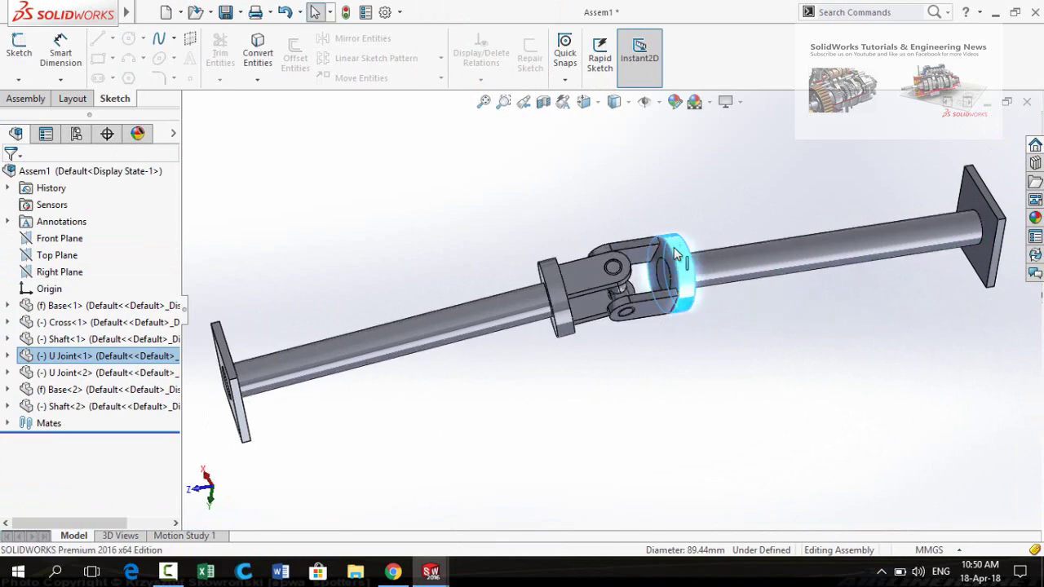
drag(675, 255, 683, 301)
click(677, 301)
scroll(600, 359, up, 2)
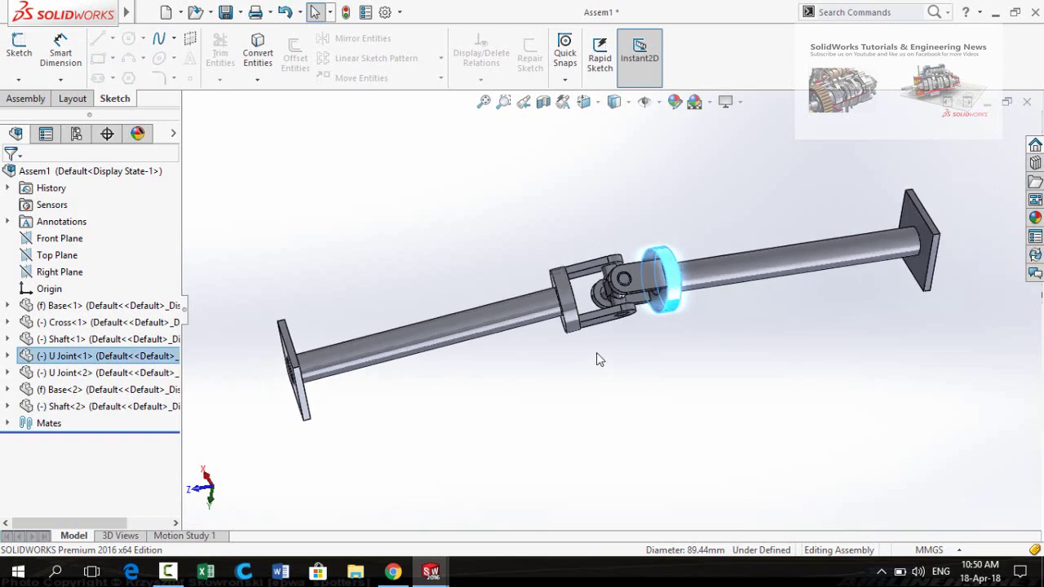
click(598, 356)
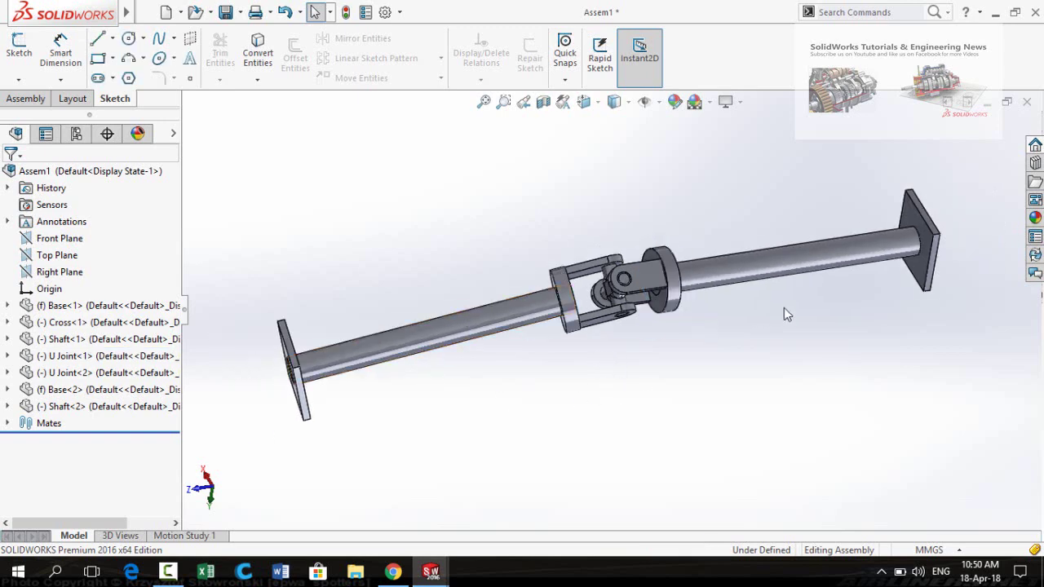
Spin the first U Joint repeatedly at close range to examine how the Cross and both forks move
scroll(717, 332, down, 4)
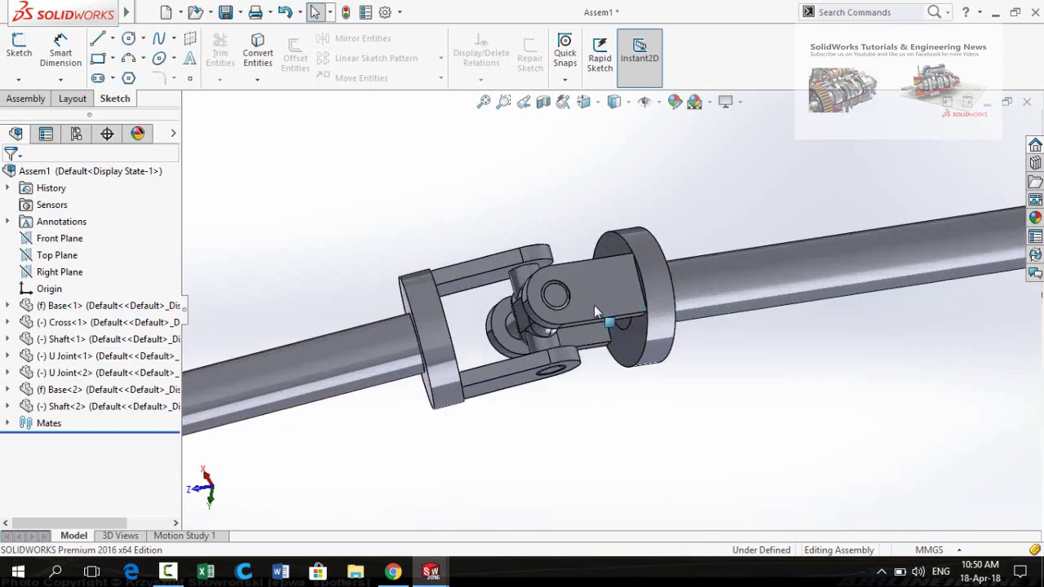
scroll(659, 273, down, 4)
drag(766, 225, 742, 331)
drag(712, 181, 926, 431)
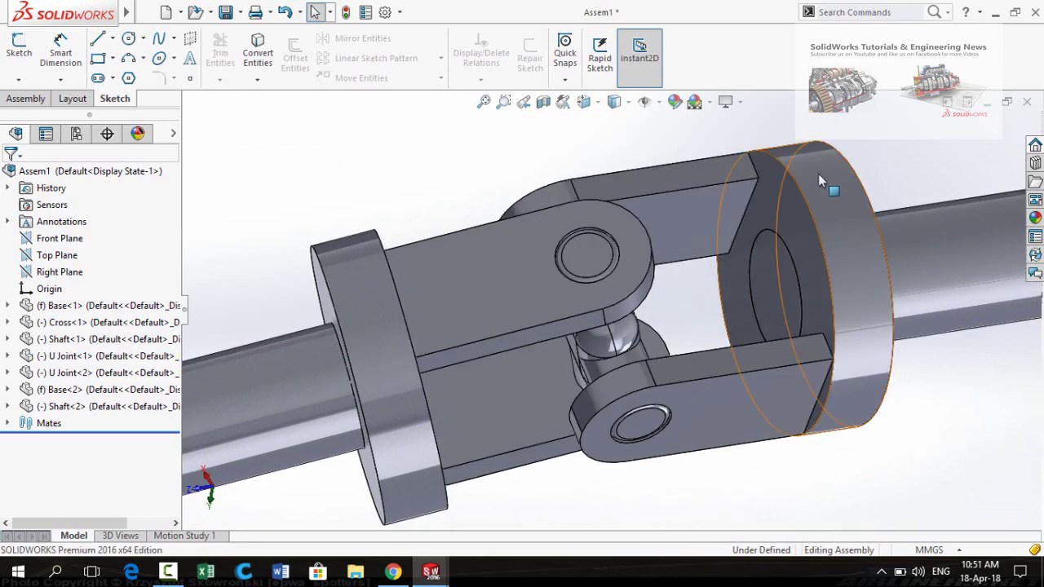
drag(820, 200, 897, 412)
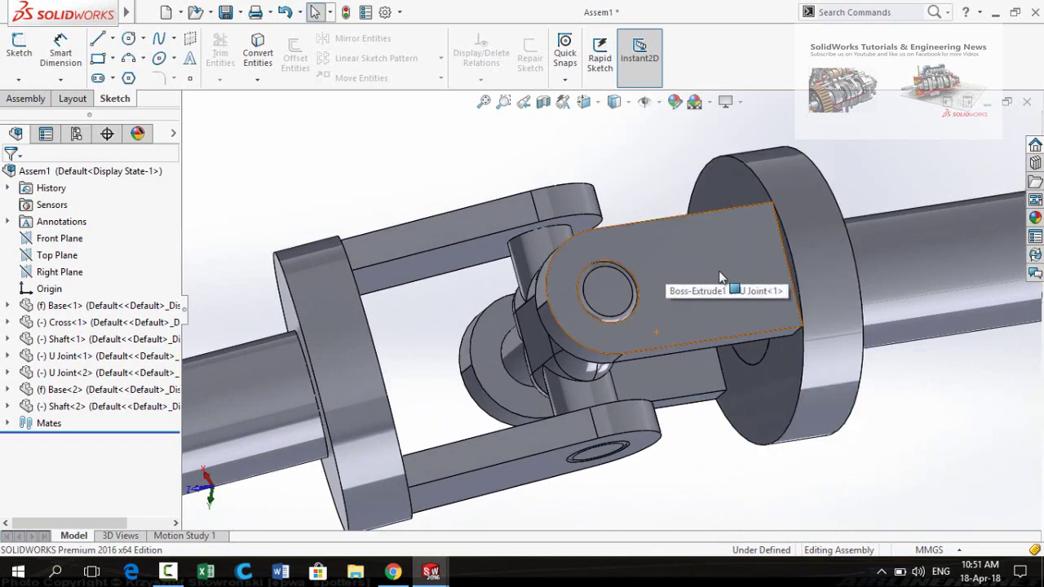
drag(658, 268, 715, 280)
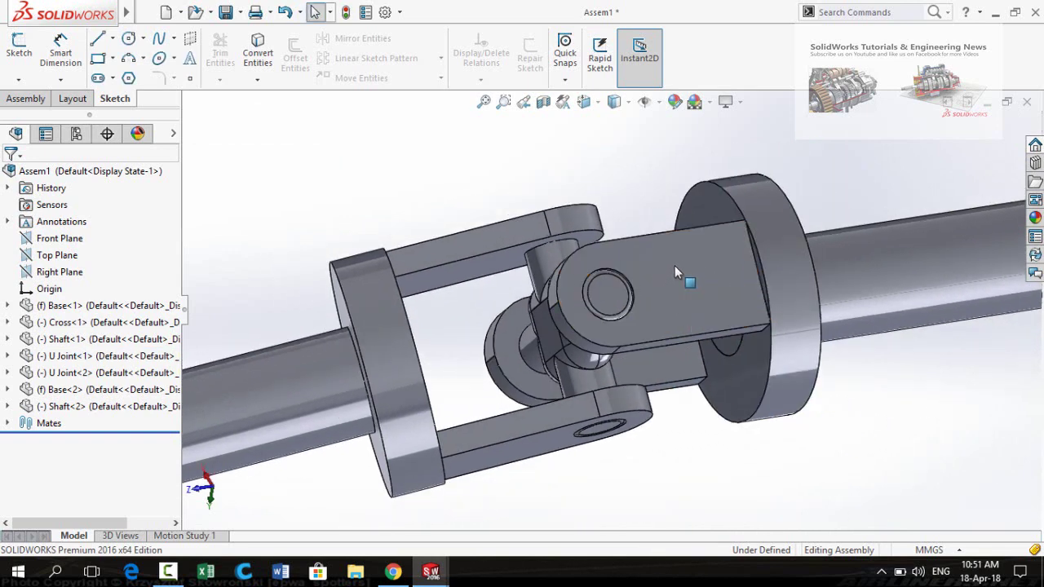
drag(680, 253, 693, 431)
drag(764, 237, 775, 387)
click(742, 459)
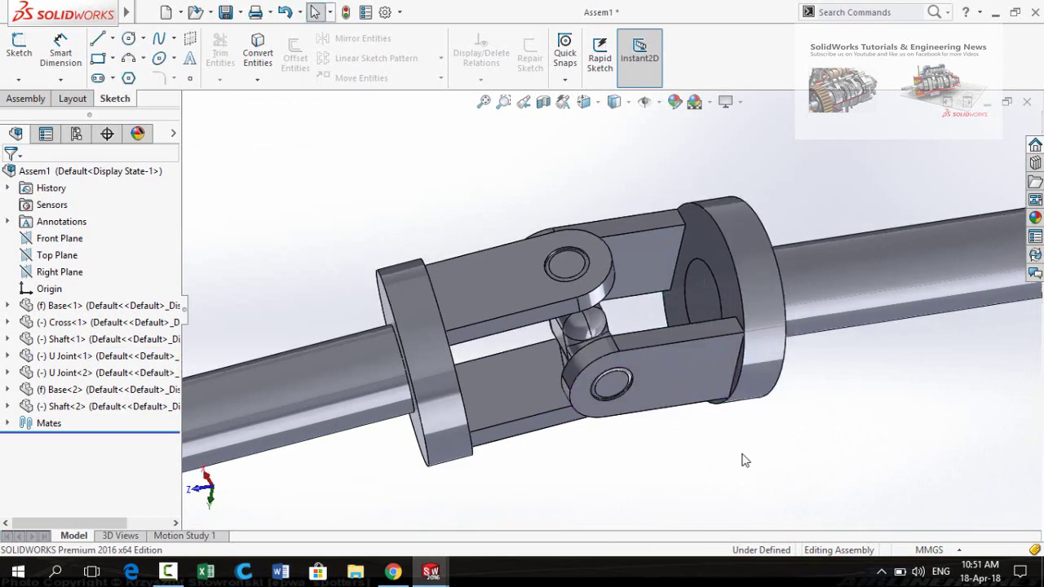